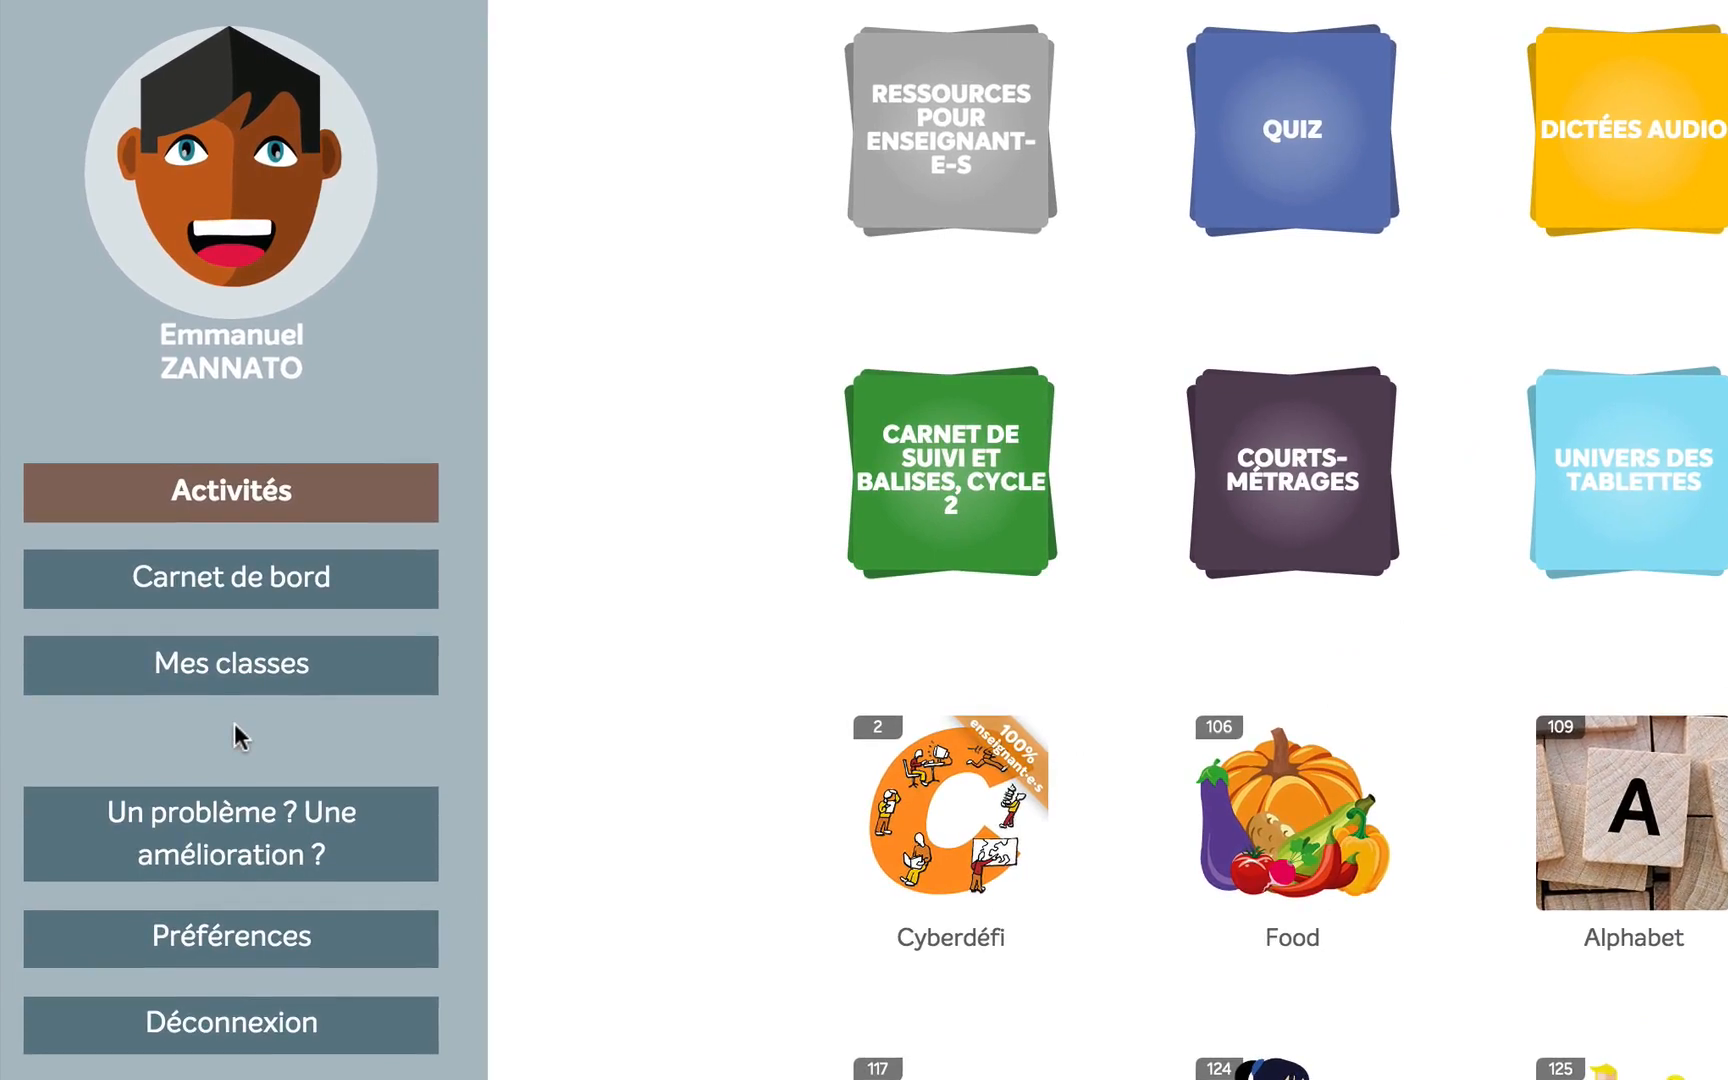
Open the homework page of the 6P class and display the form for posting a new assignment
click(236, 662)
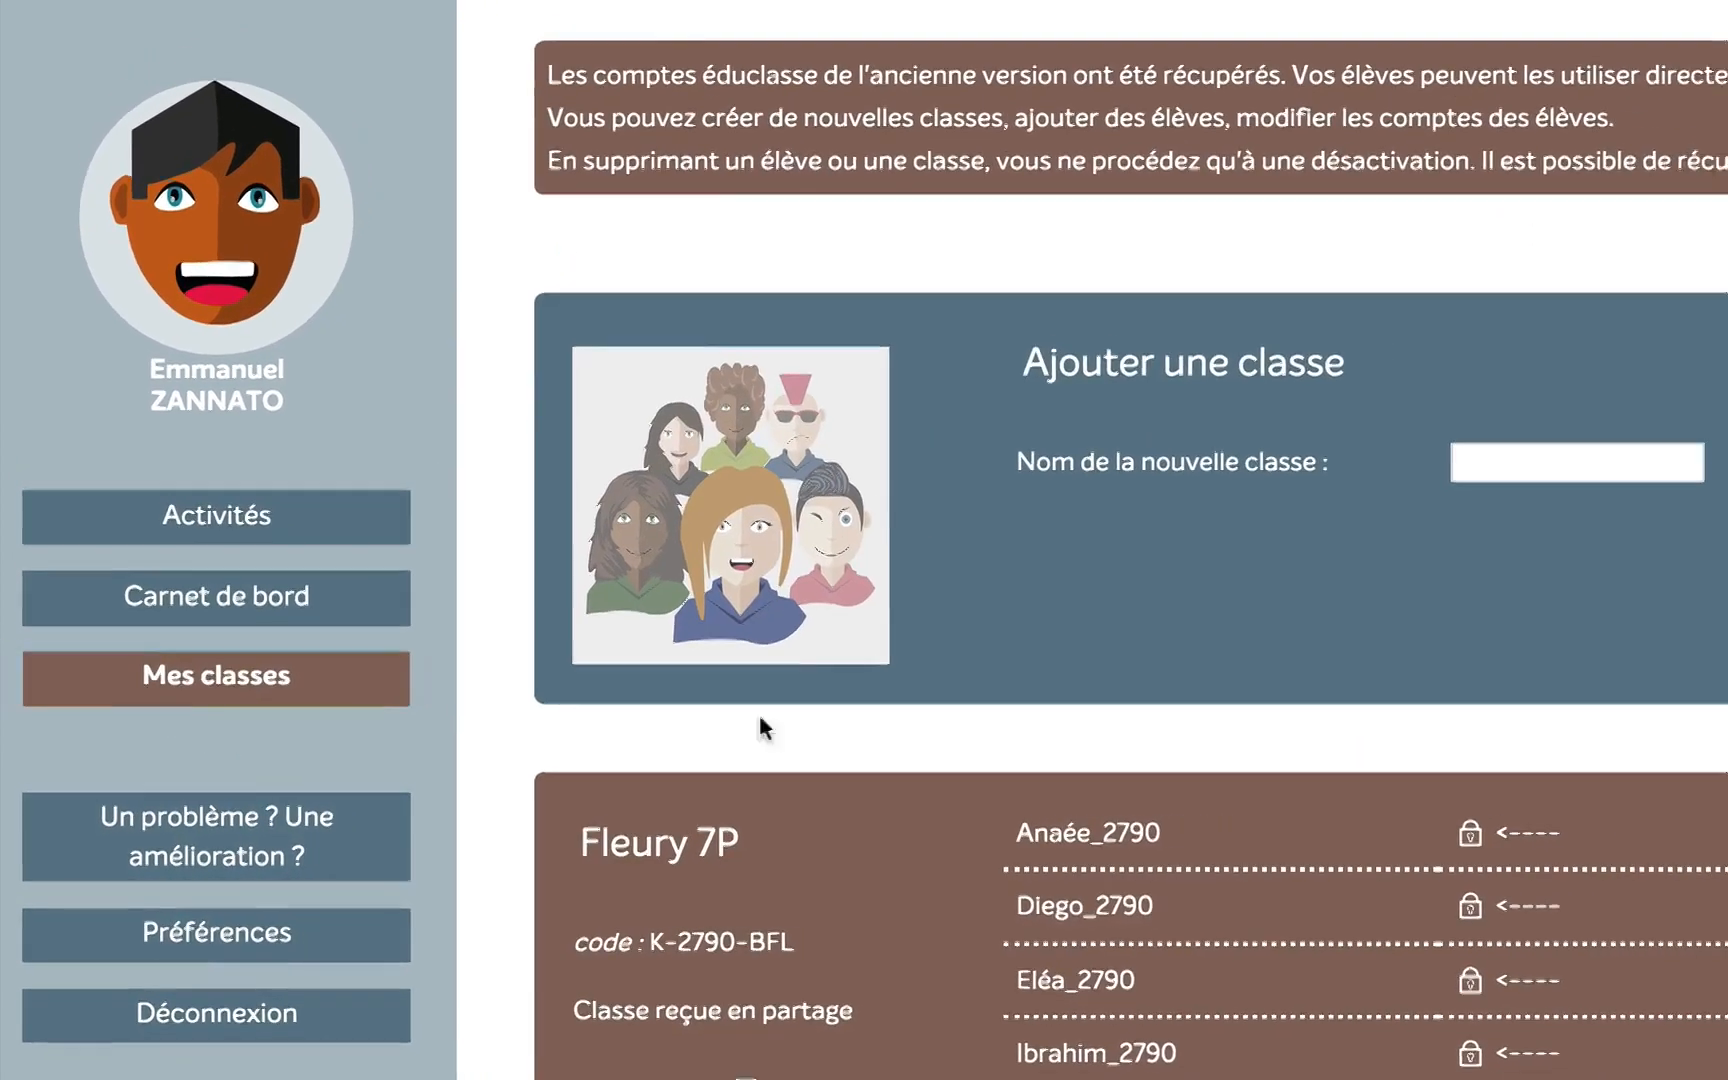
scroll(760, 770, down, 3)
scroll(740, 775, down, 10)
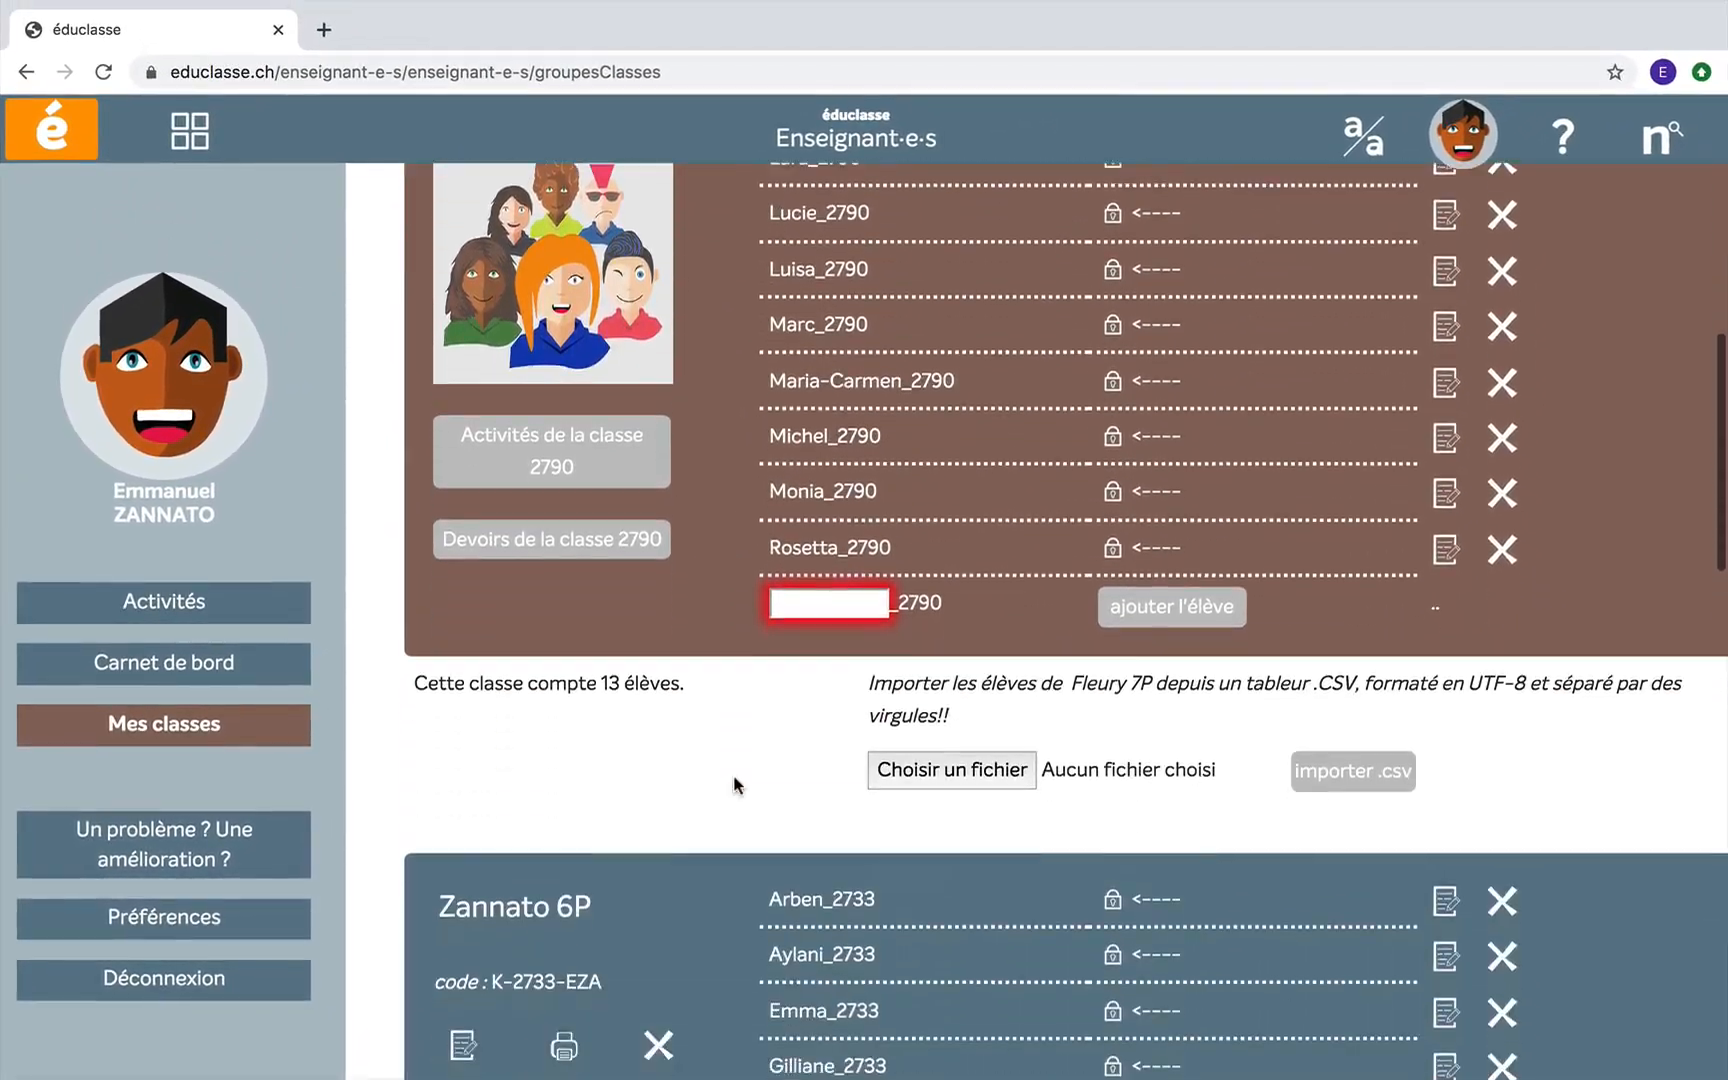
scroll(733, 776, down, 1)
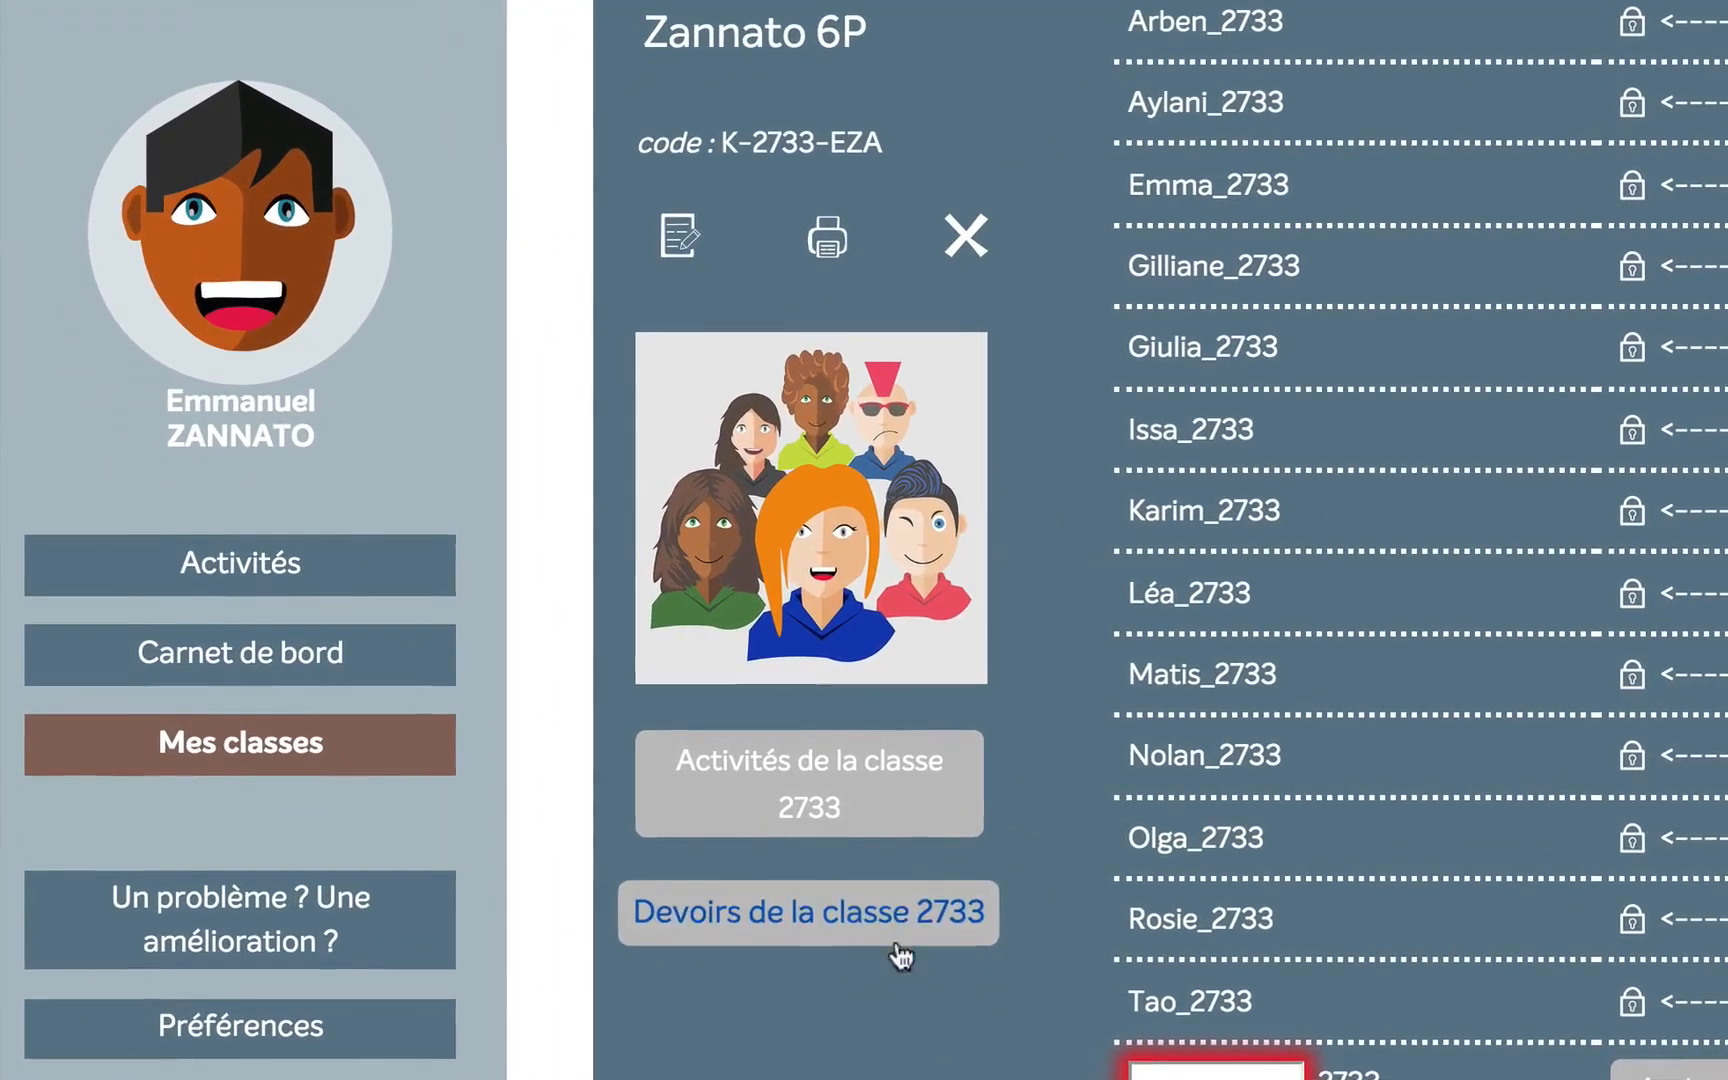
click(822, 928)
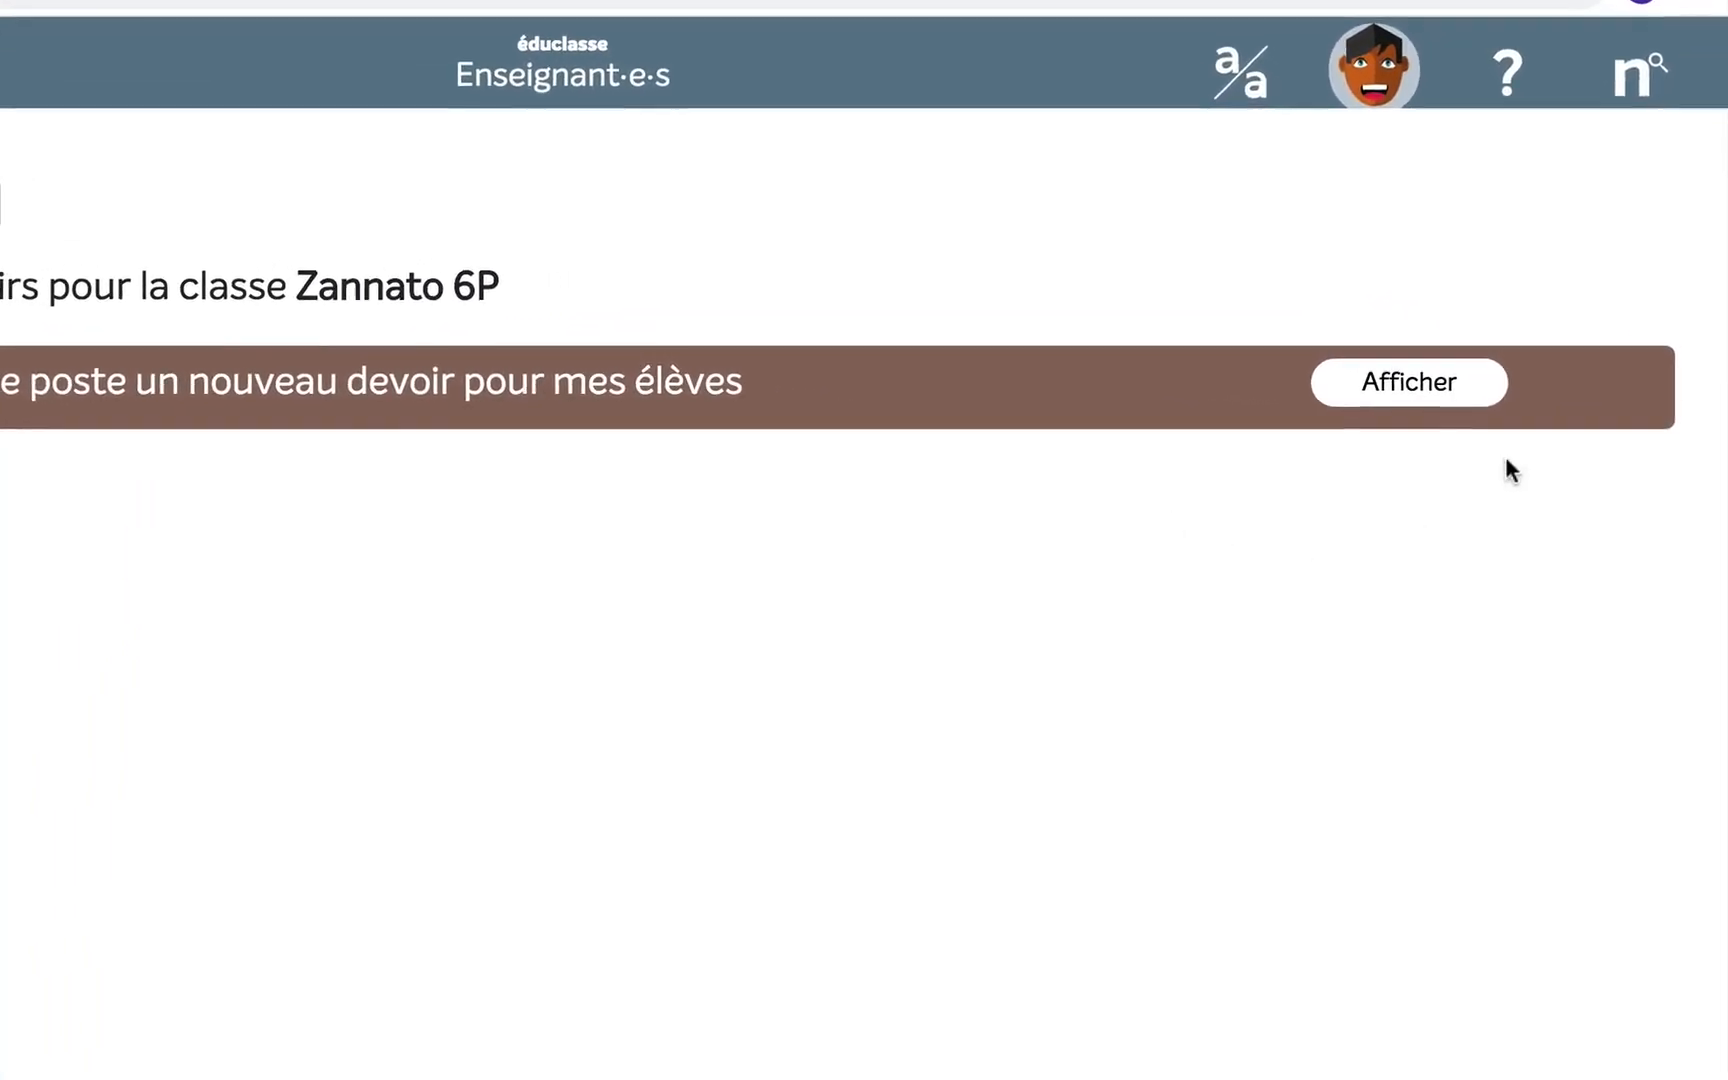
click(1391, 388)
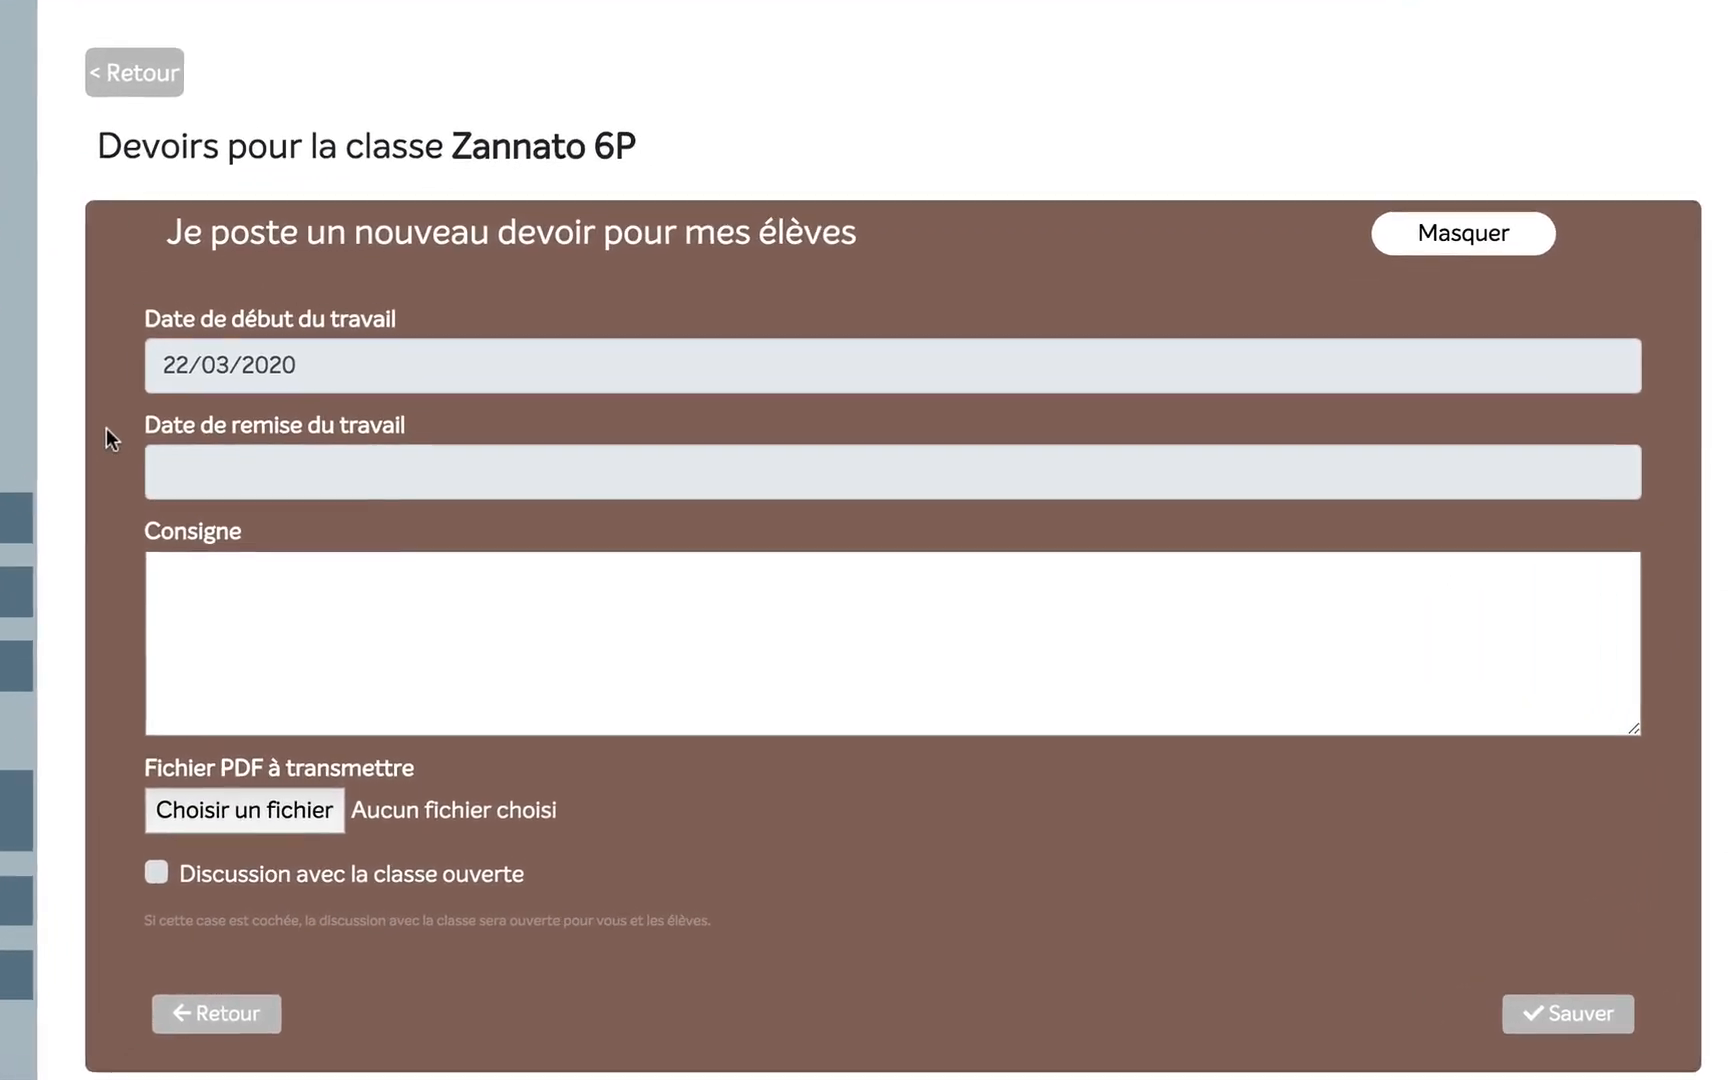
Set the assignment's start date to 24/03/2020 and its due date to 27/03/2020
click(134, 349)
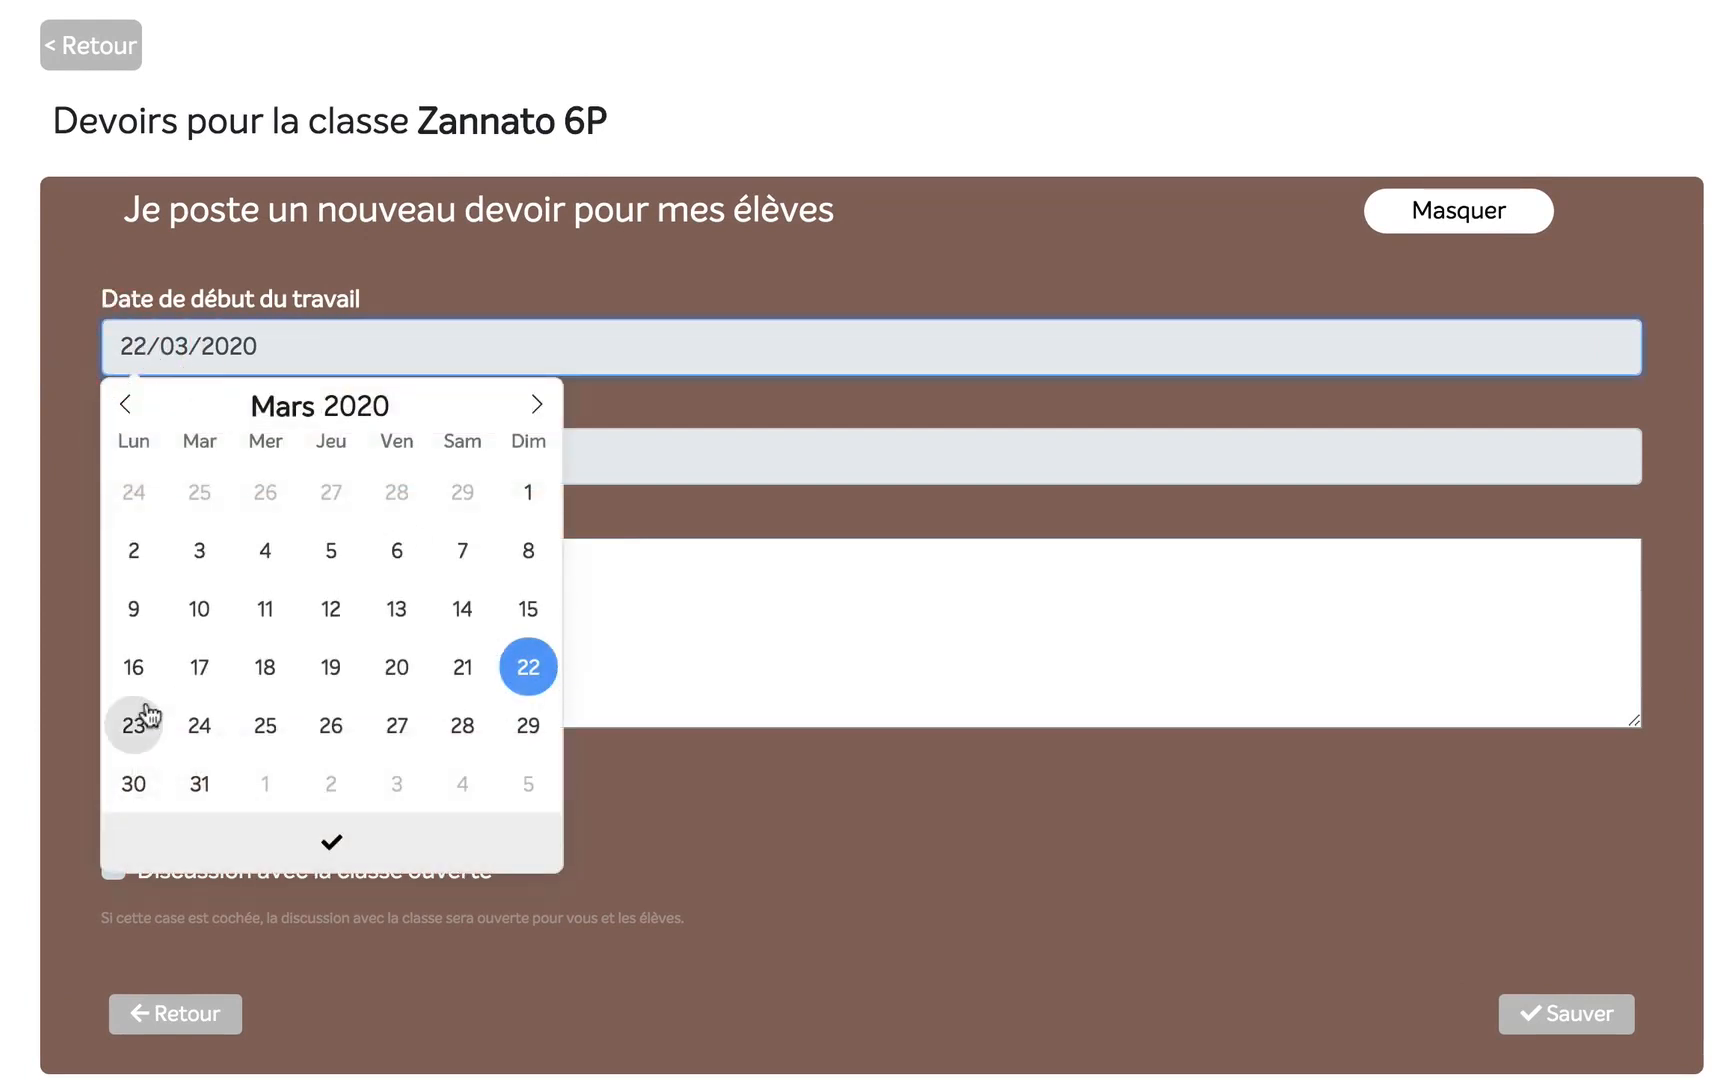
click(200, 730)
click(122, 465)
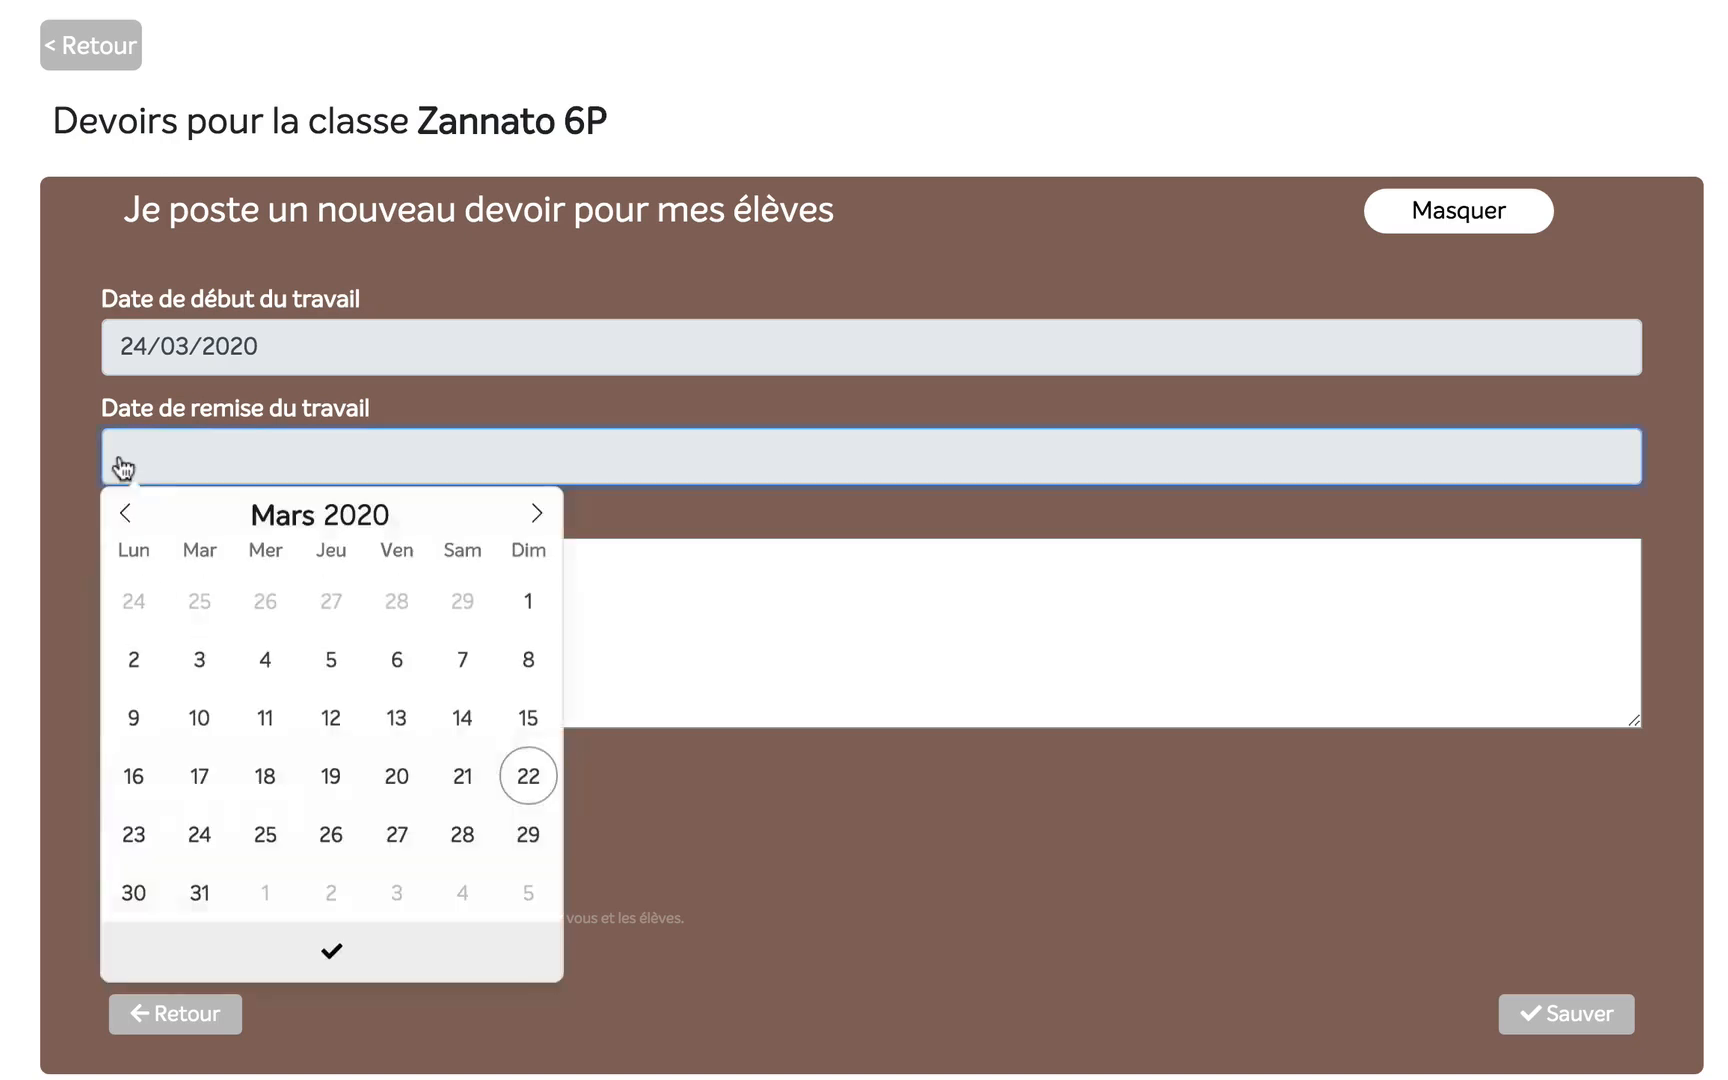
click(398, 838)
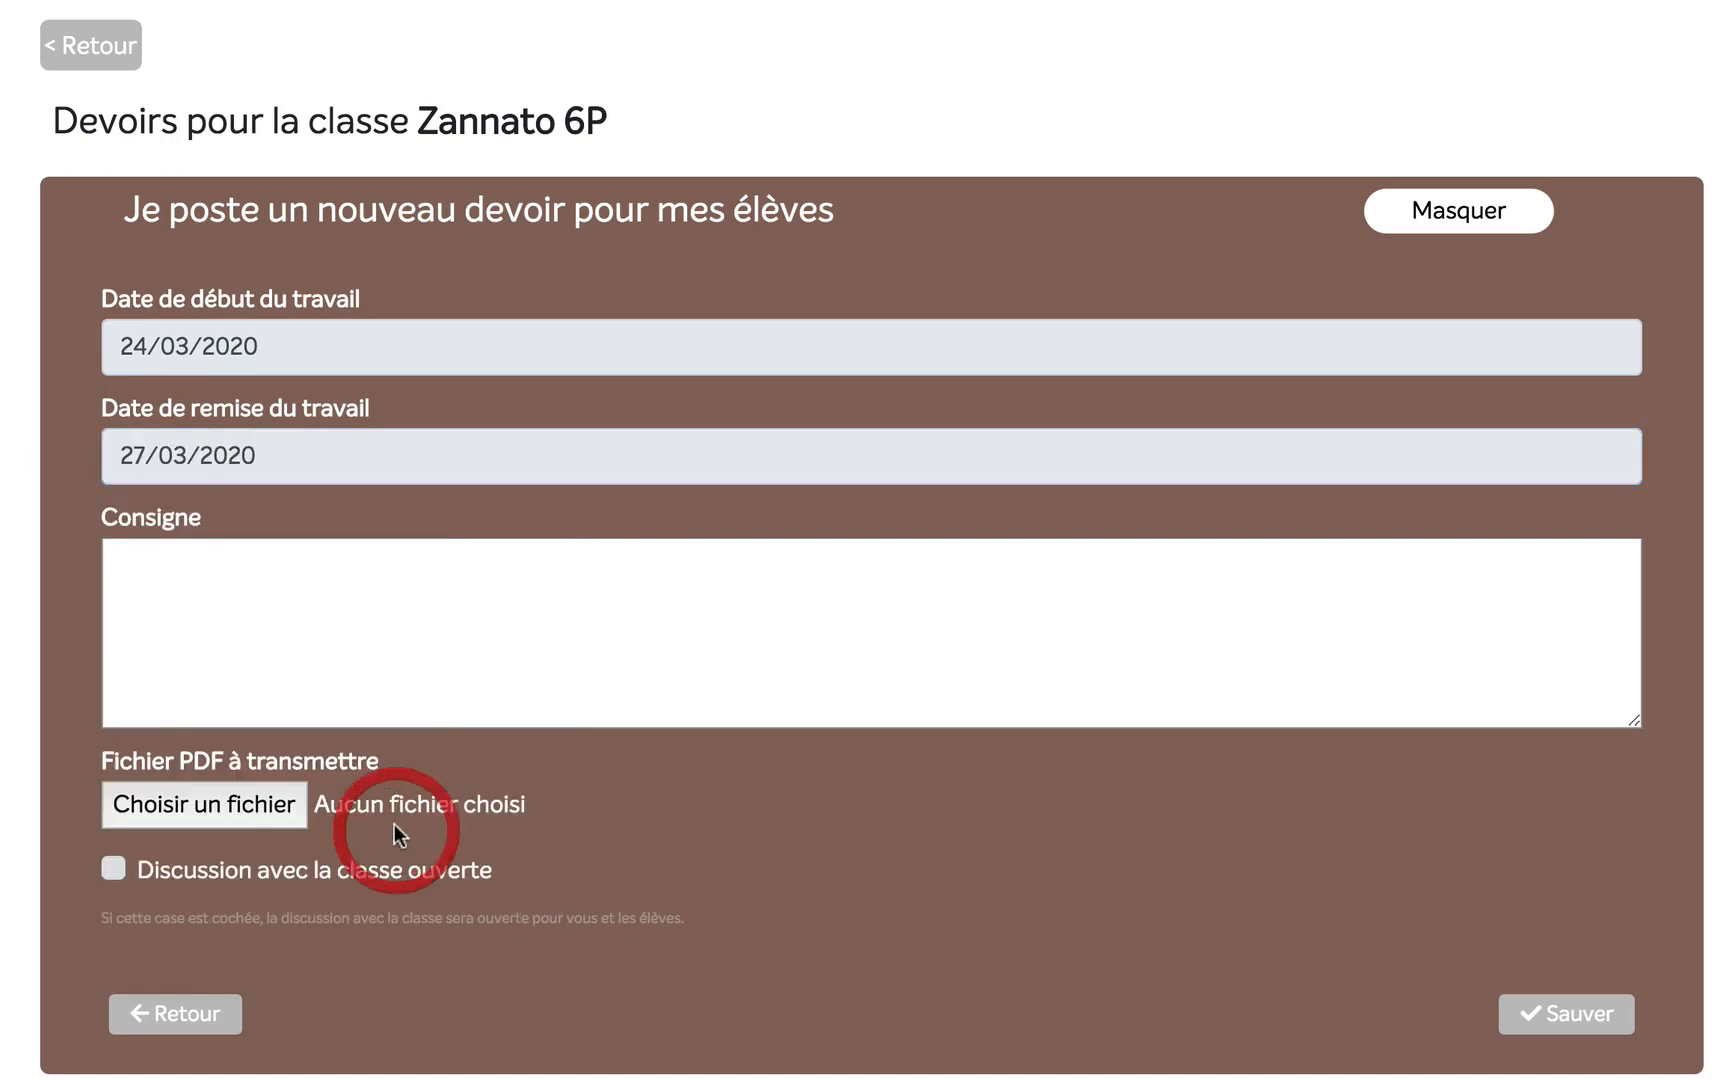
Paste the prepared maths instructions for fiche 40, « Message secret », into the Consigne and read them through
click(120, 567)
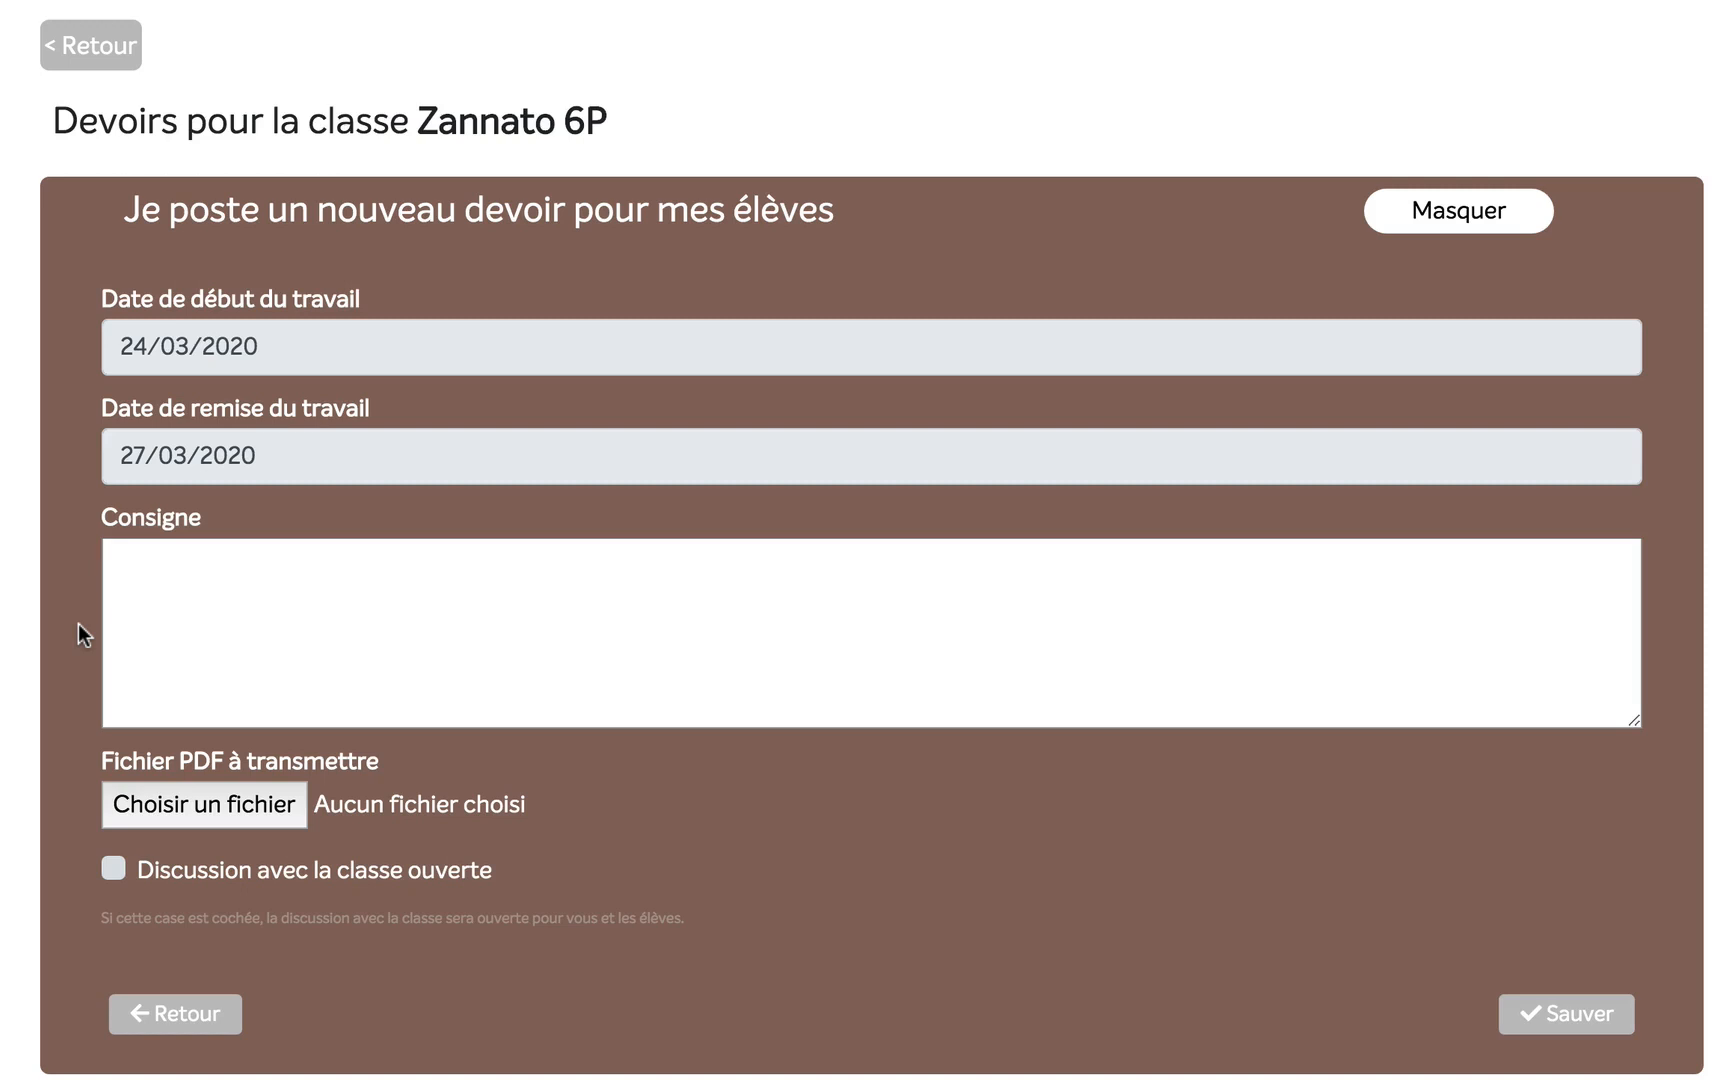
key(super+v)
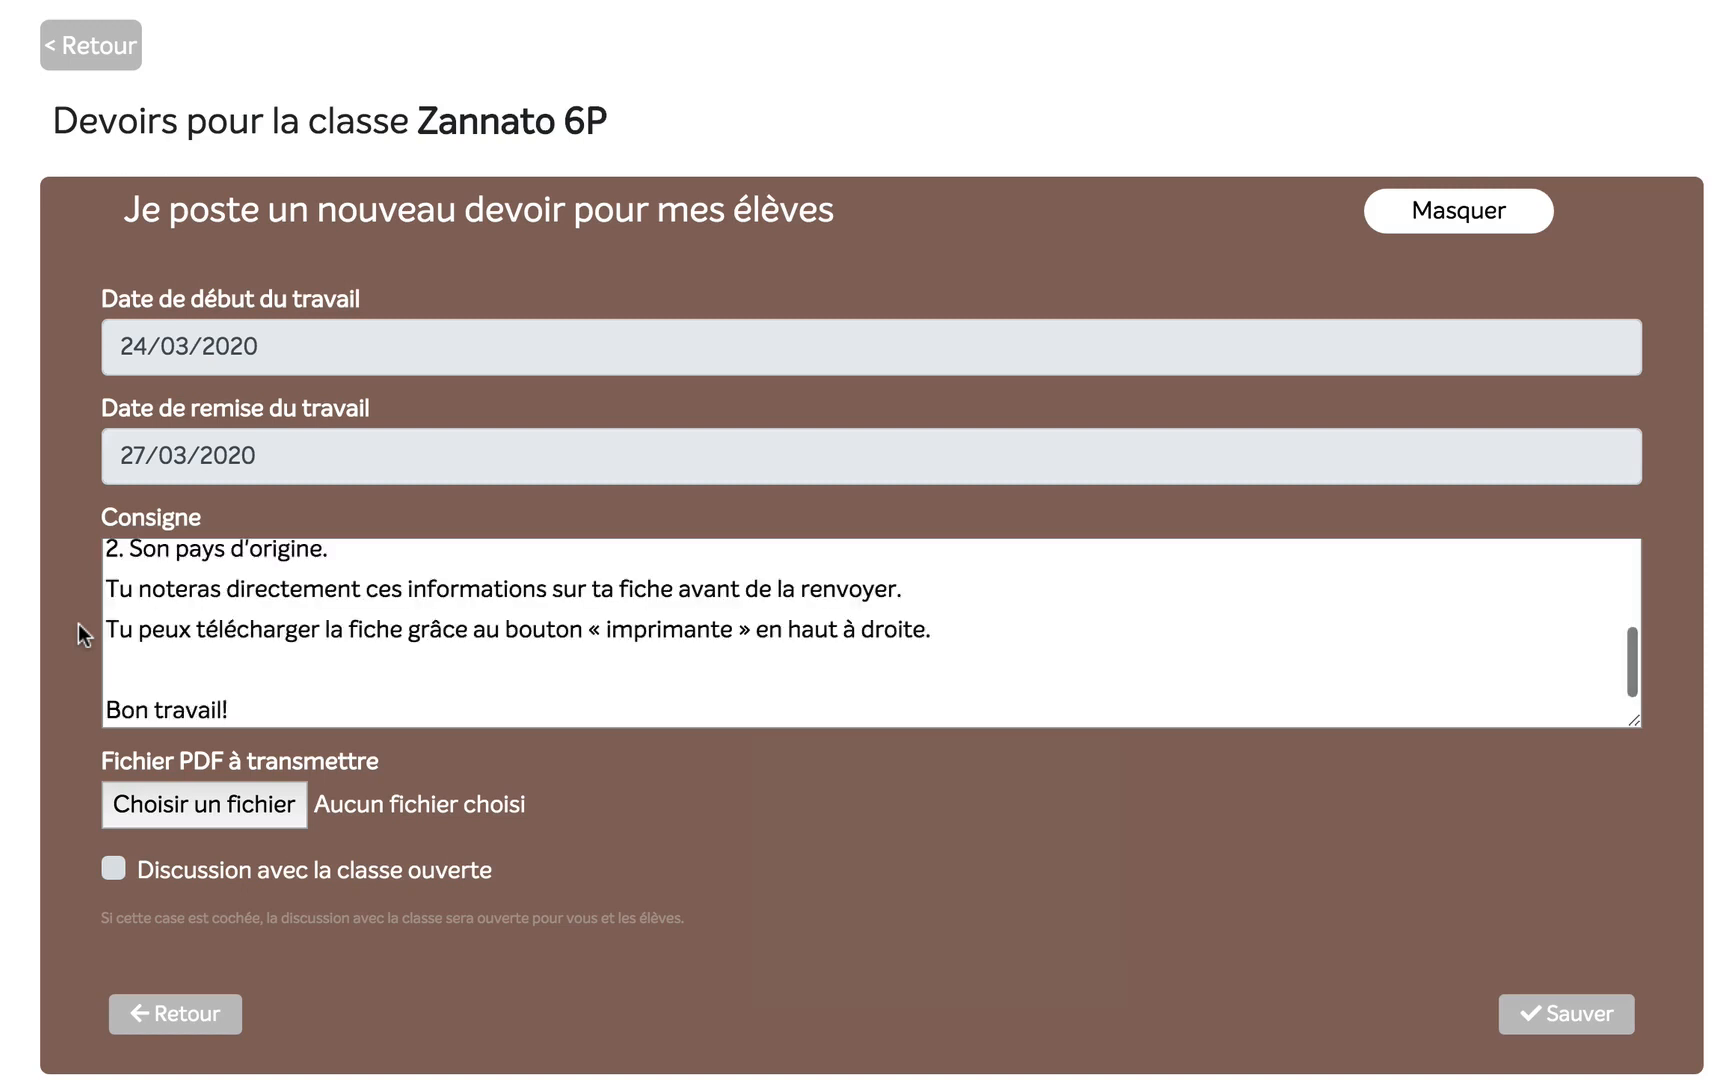
scroll(373, 640, up, 5)
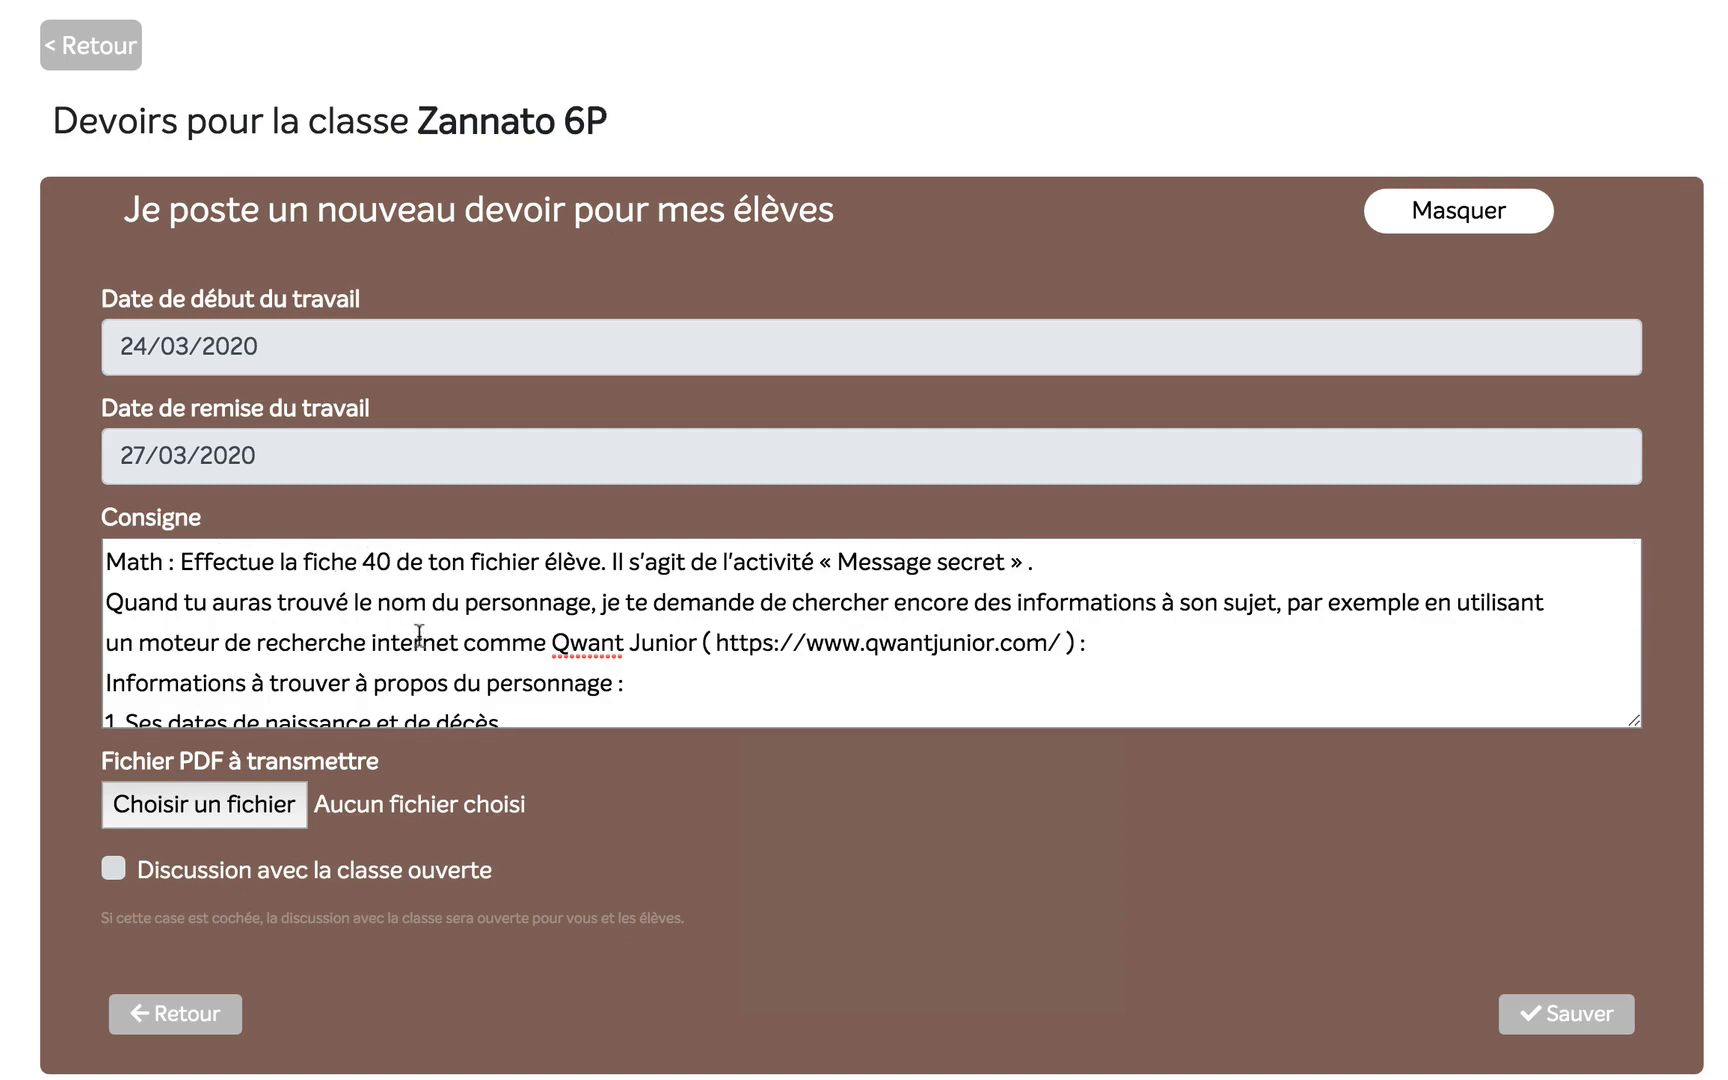
scroll(476, 678, down, 2)
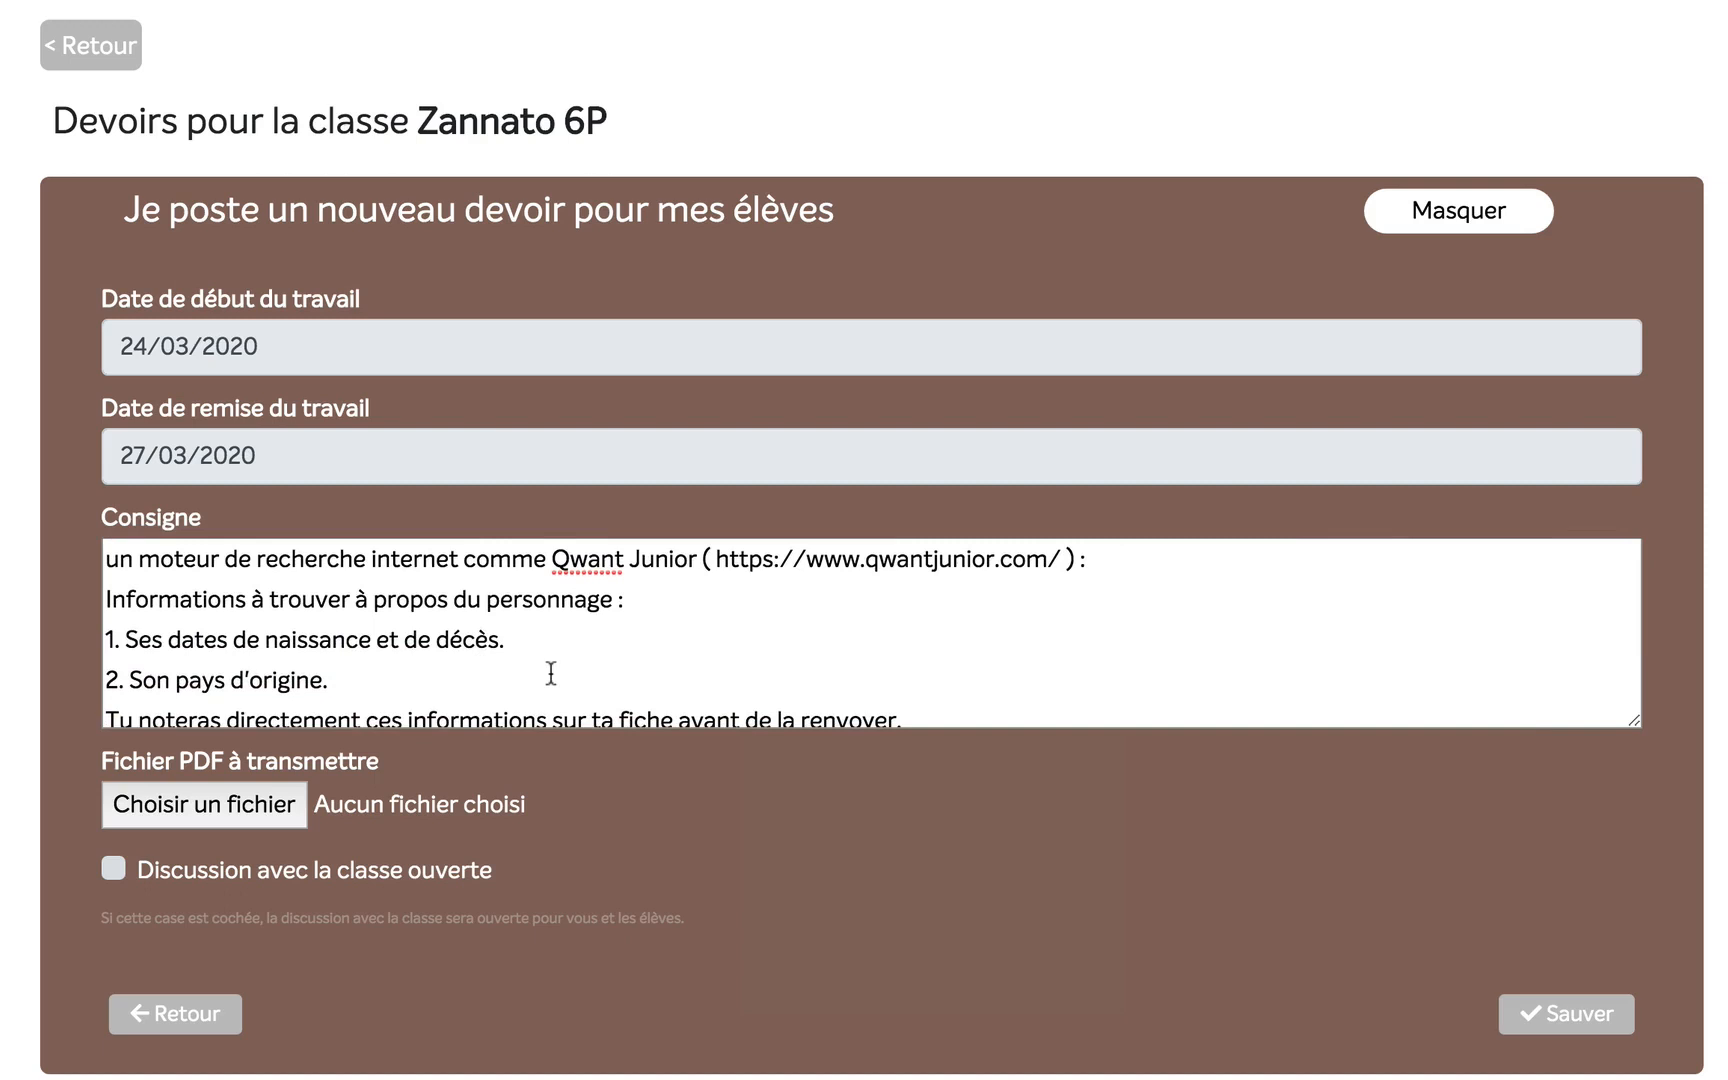
scroll(551, 673, down, 3)
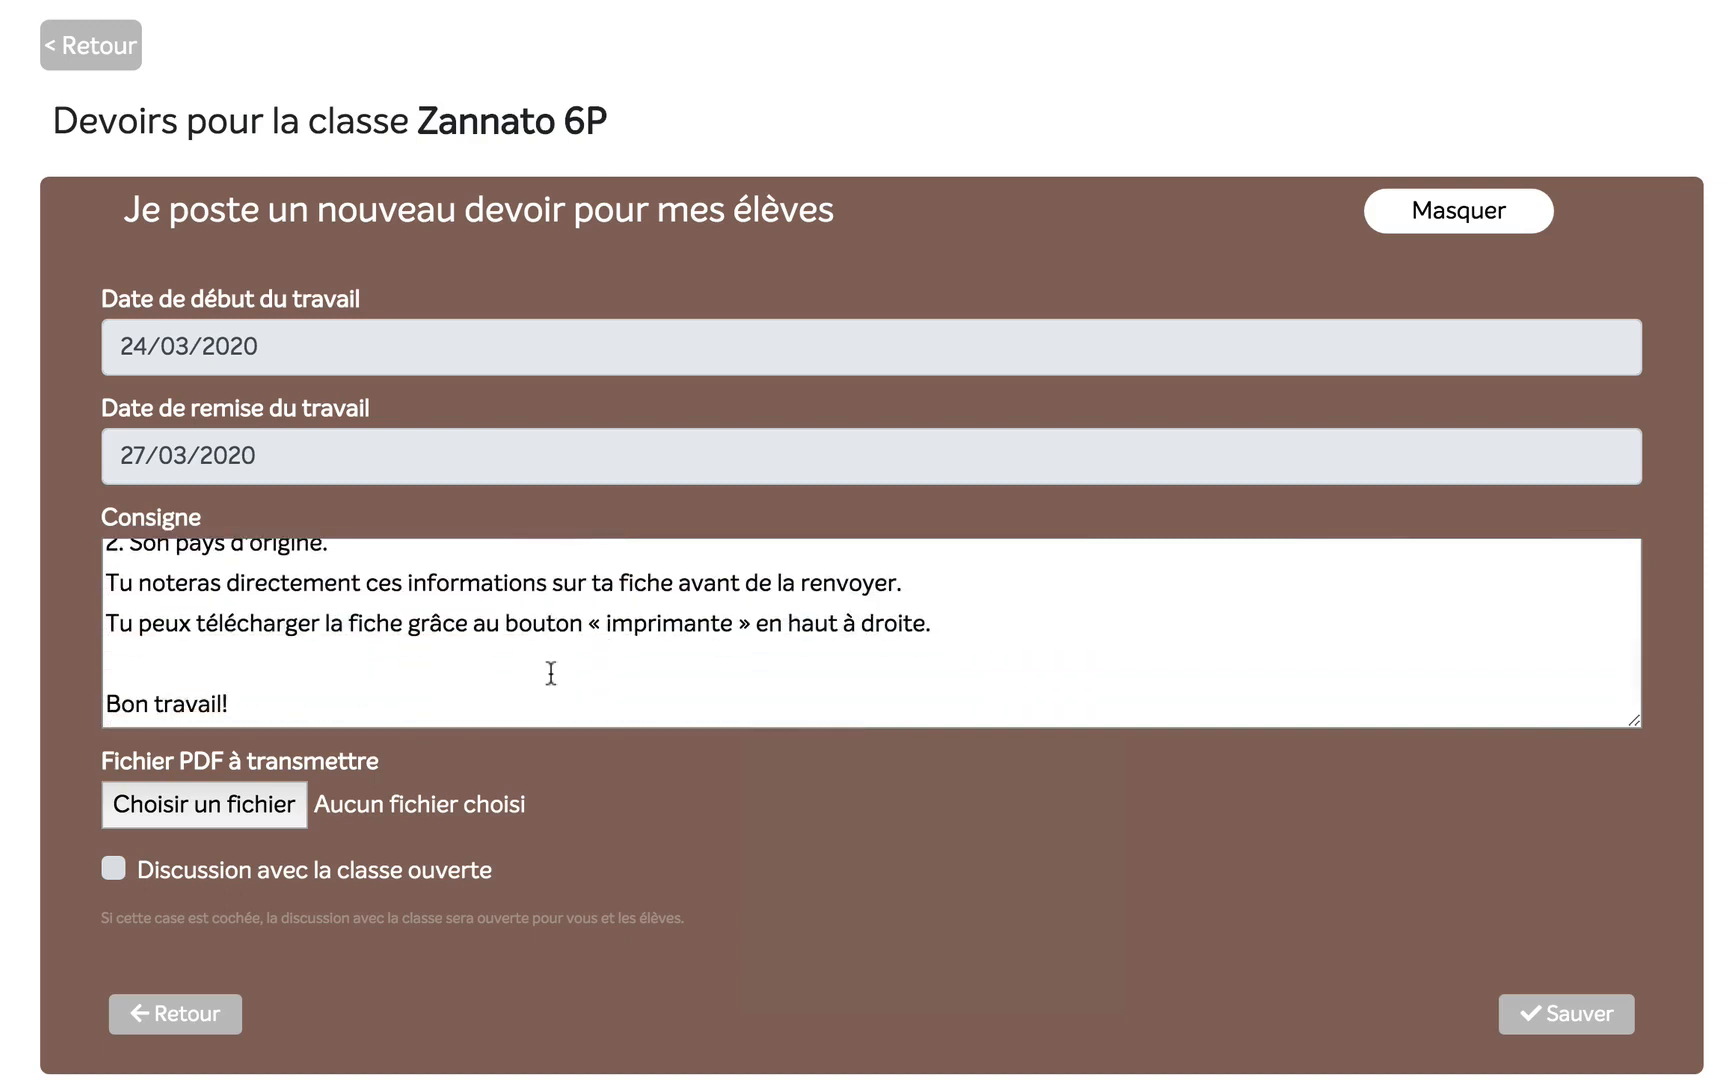
scroll(551, 673, down, 1)
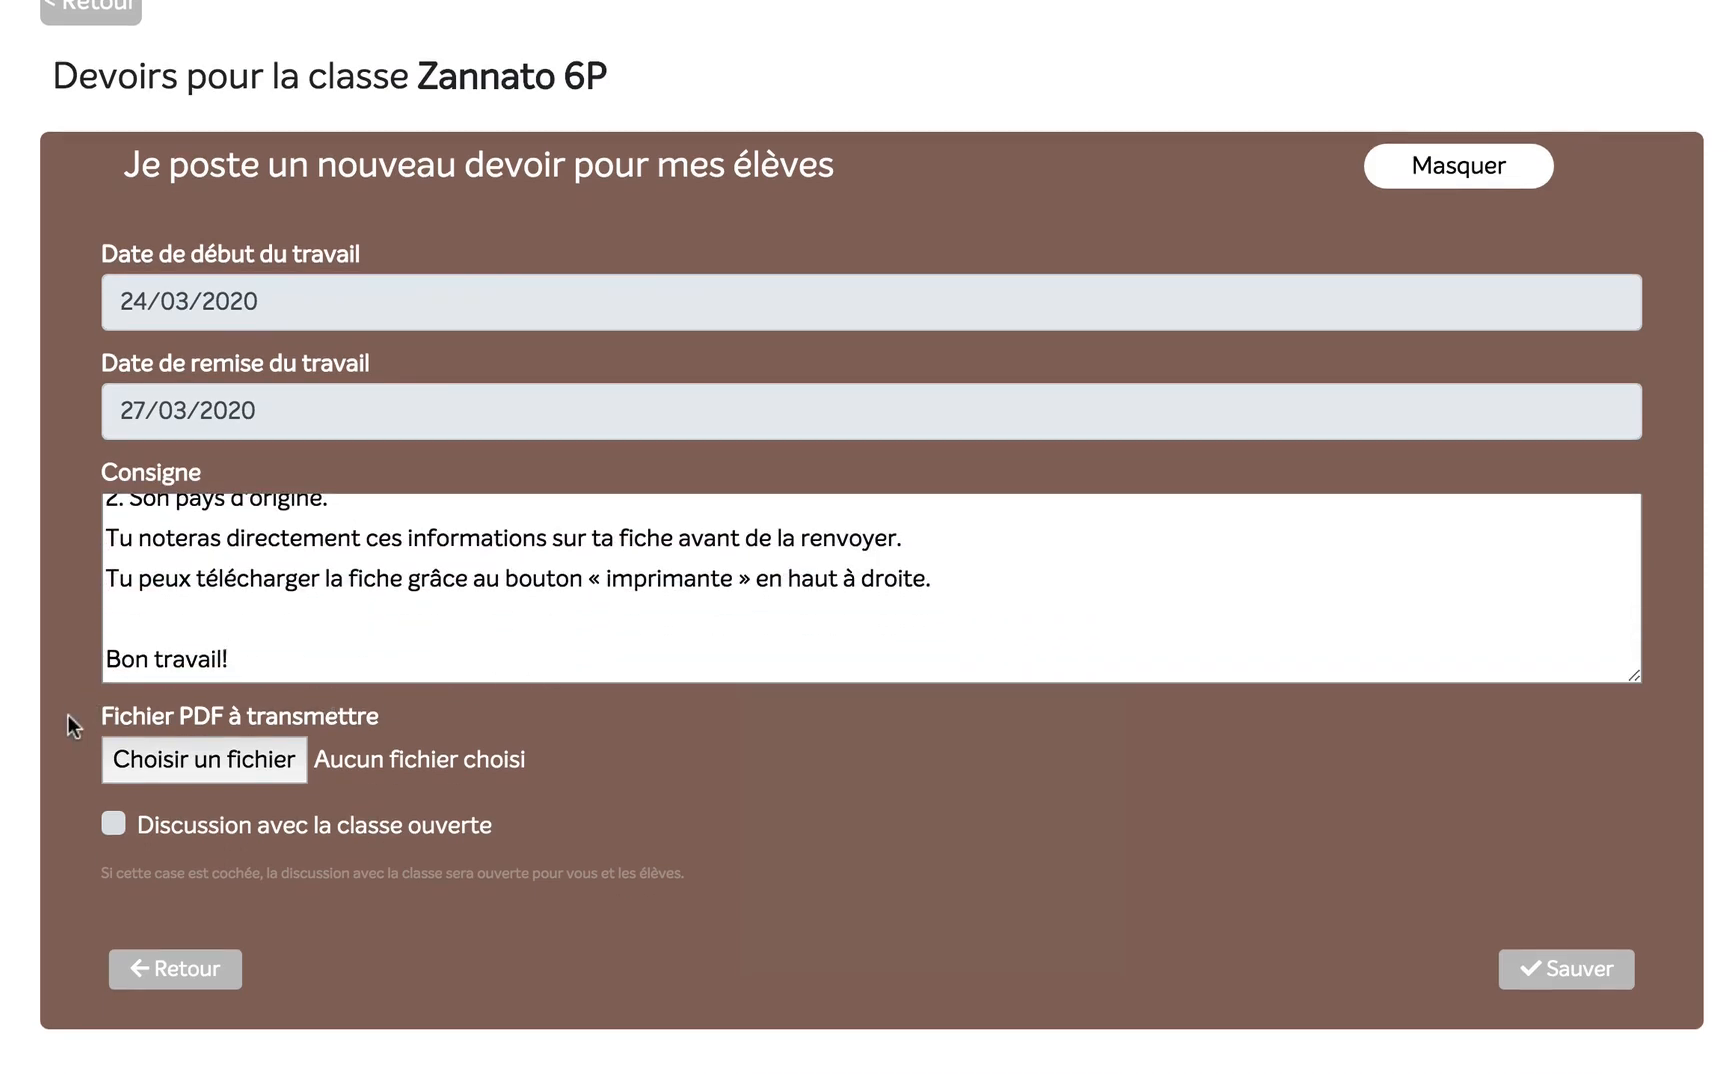
Preview 6p_math_fe_fiche_40_message_secret.pdf from the 6P_Math_Fiche_40 folder and attach it as the assignment's PDF
scroll(68, 716, down, 1)
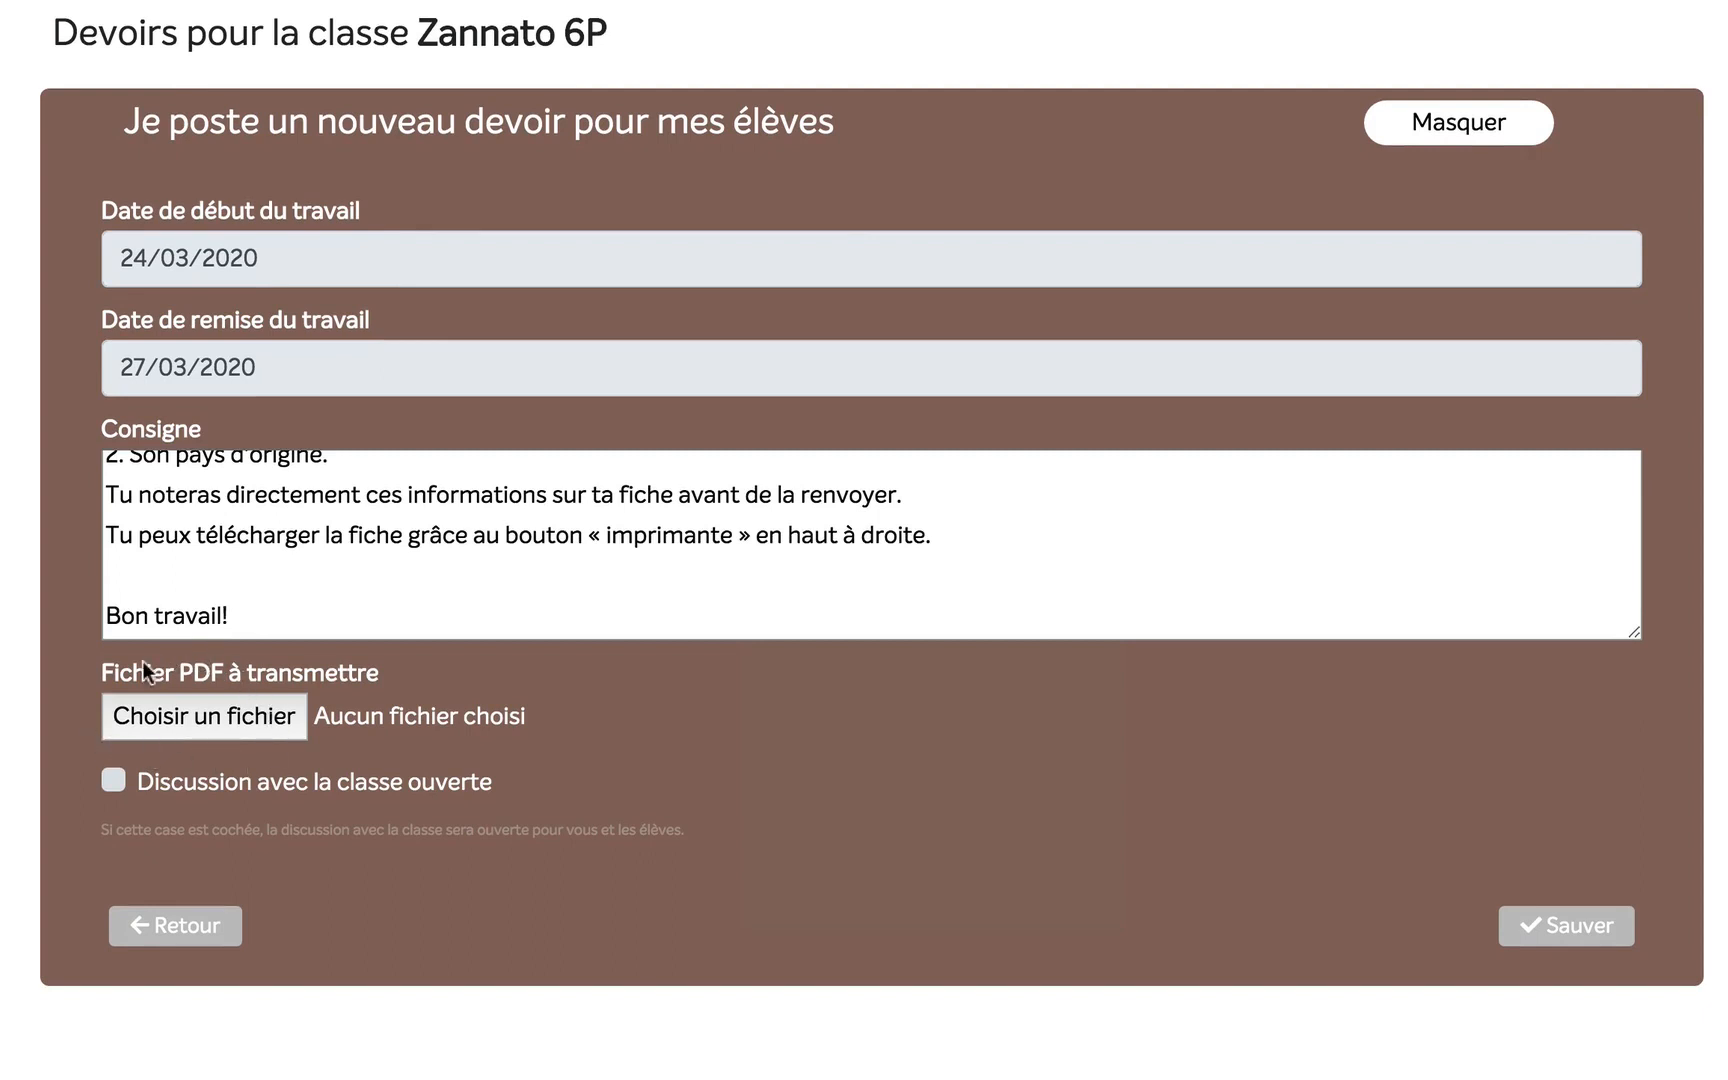
click(217, 717)
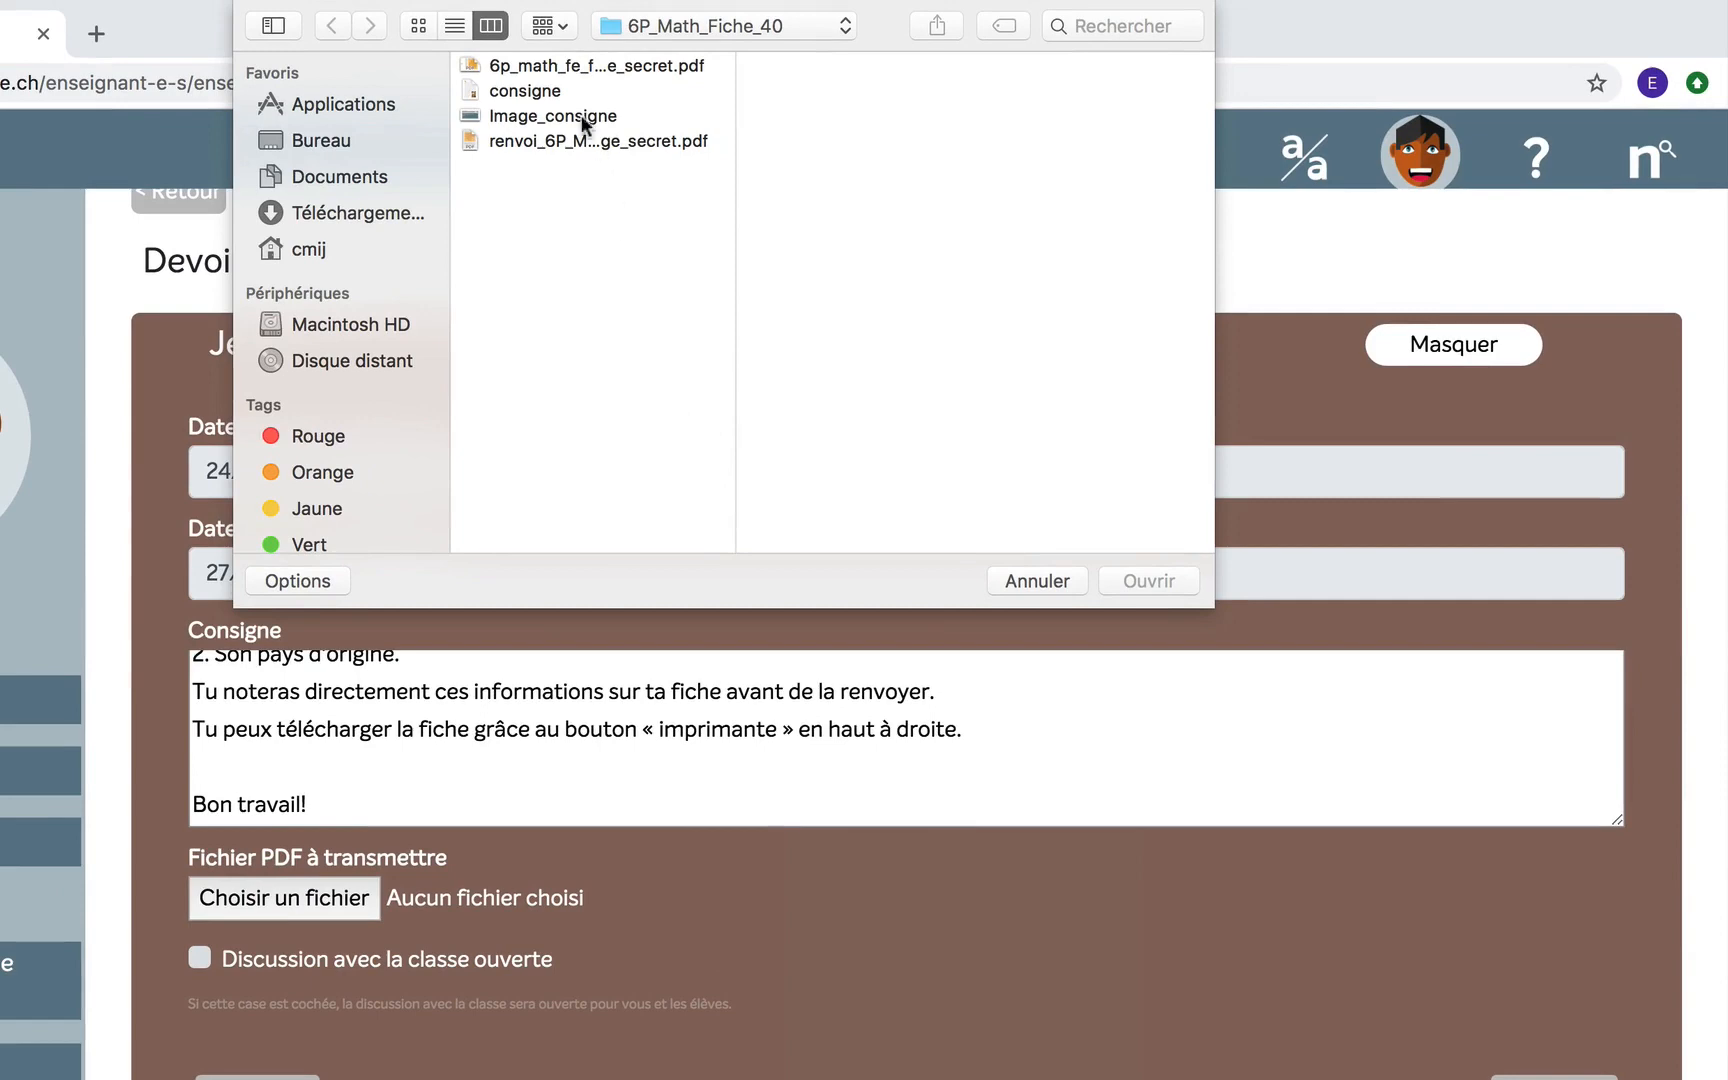
click(555, 63)
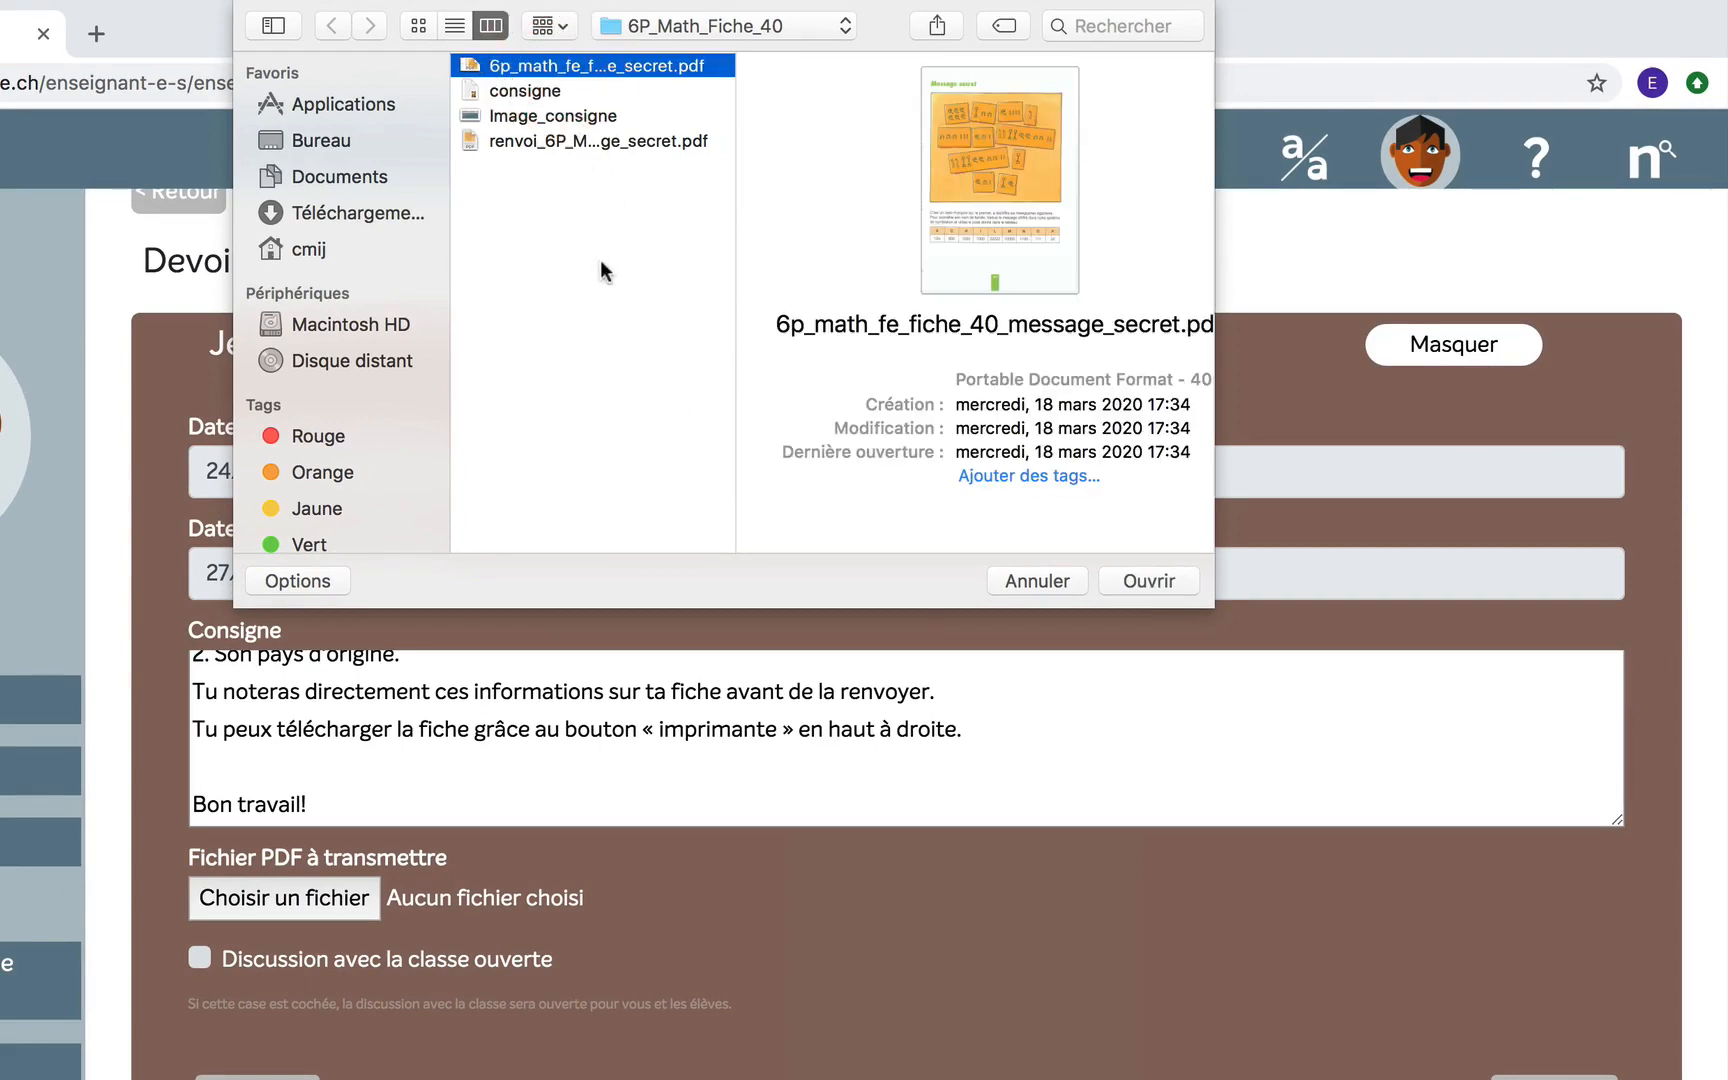
key(space)
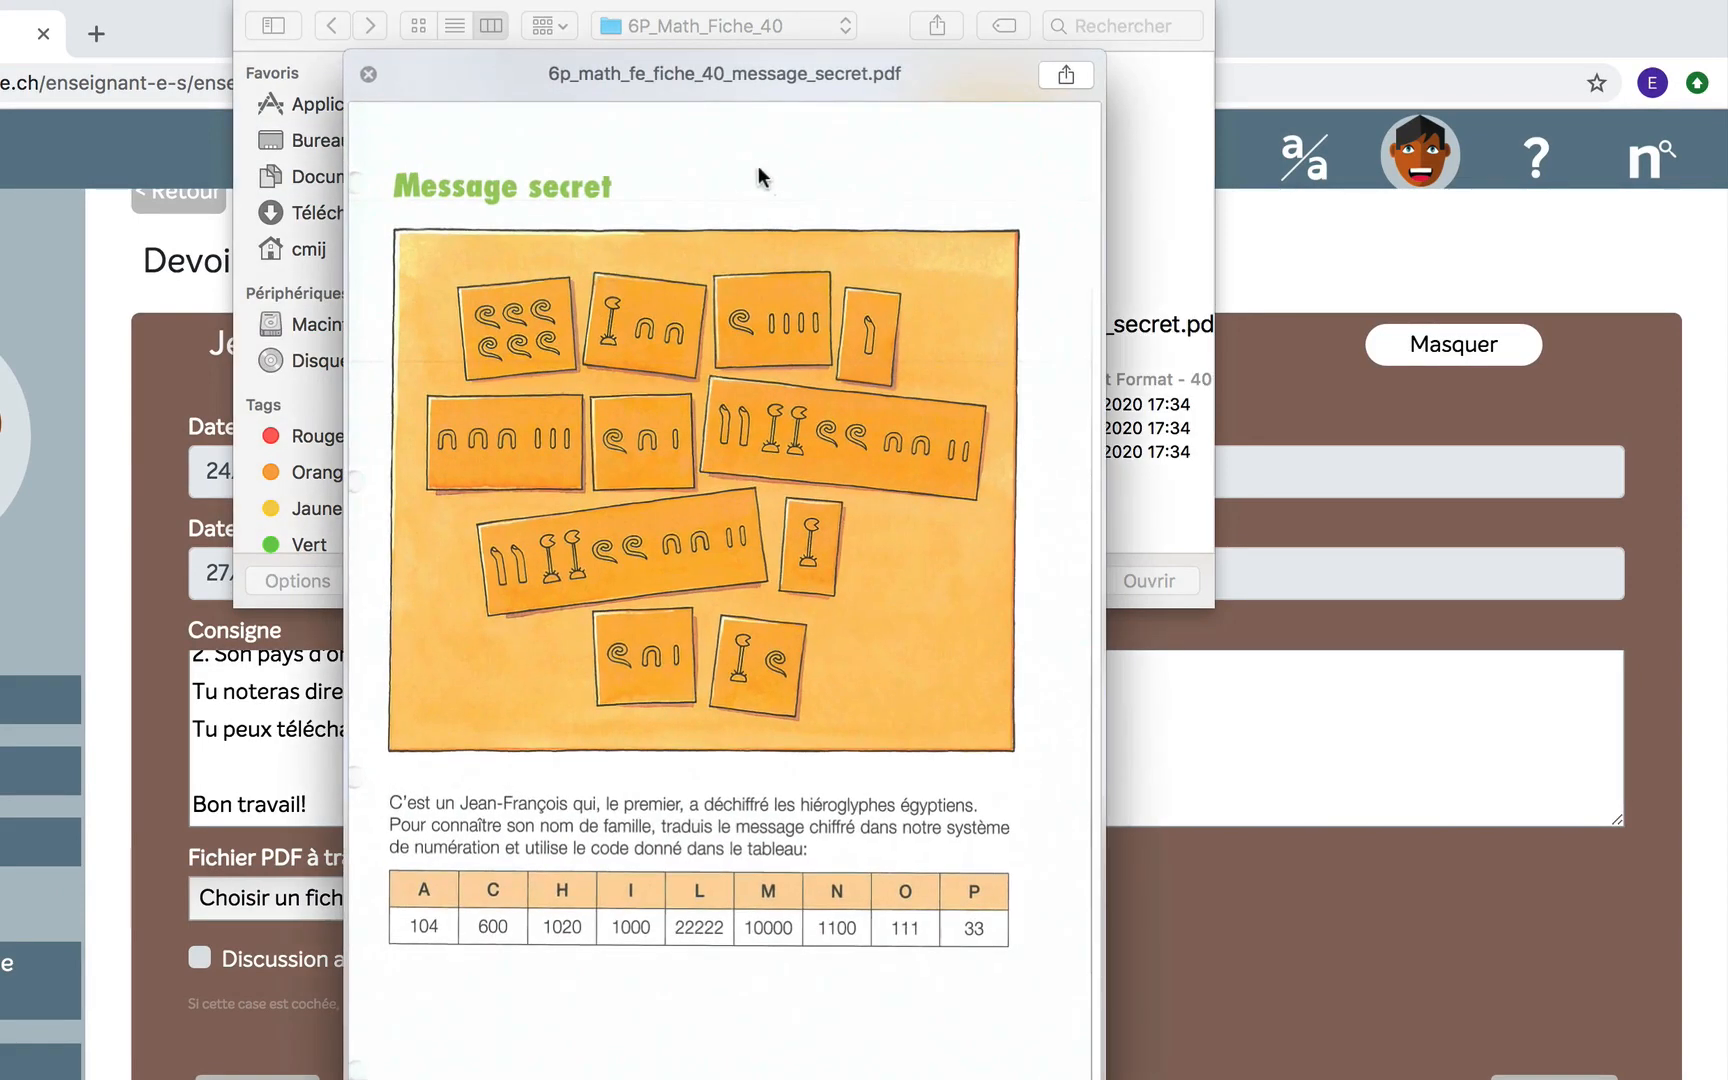
key(space)
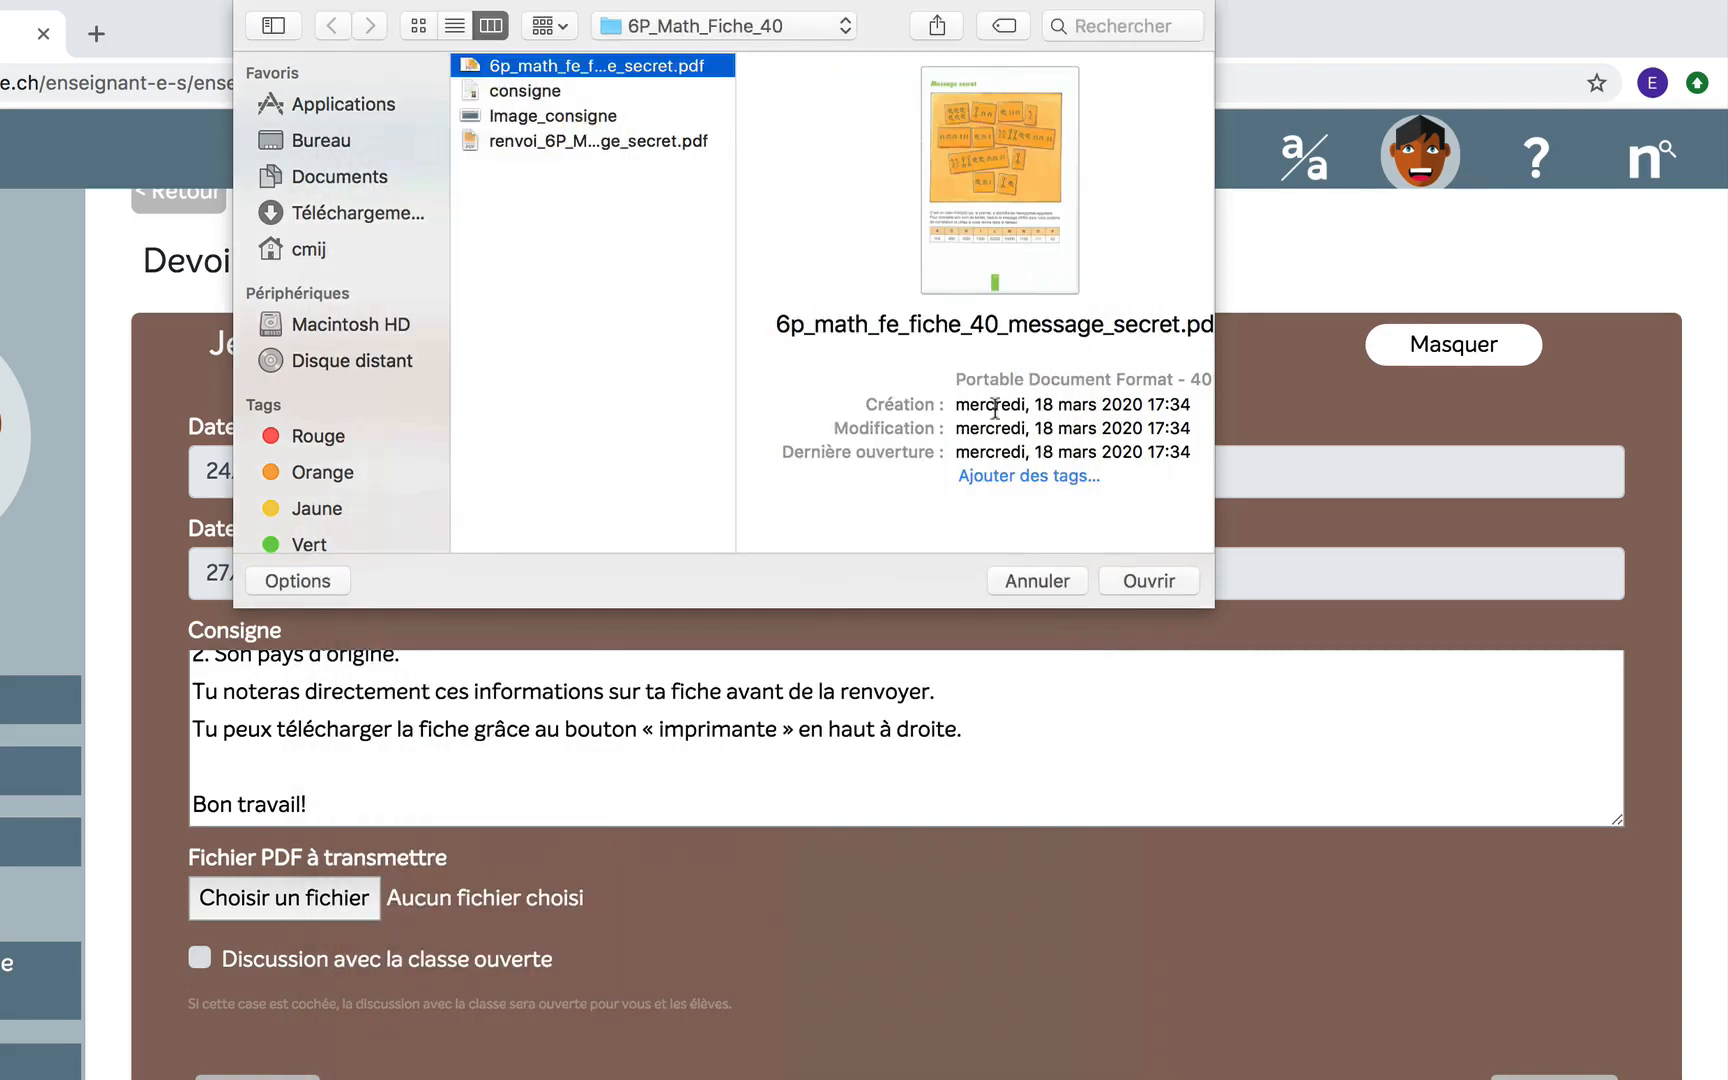
click(1152, 581)
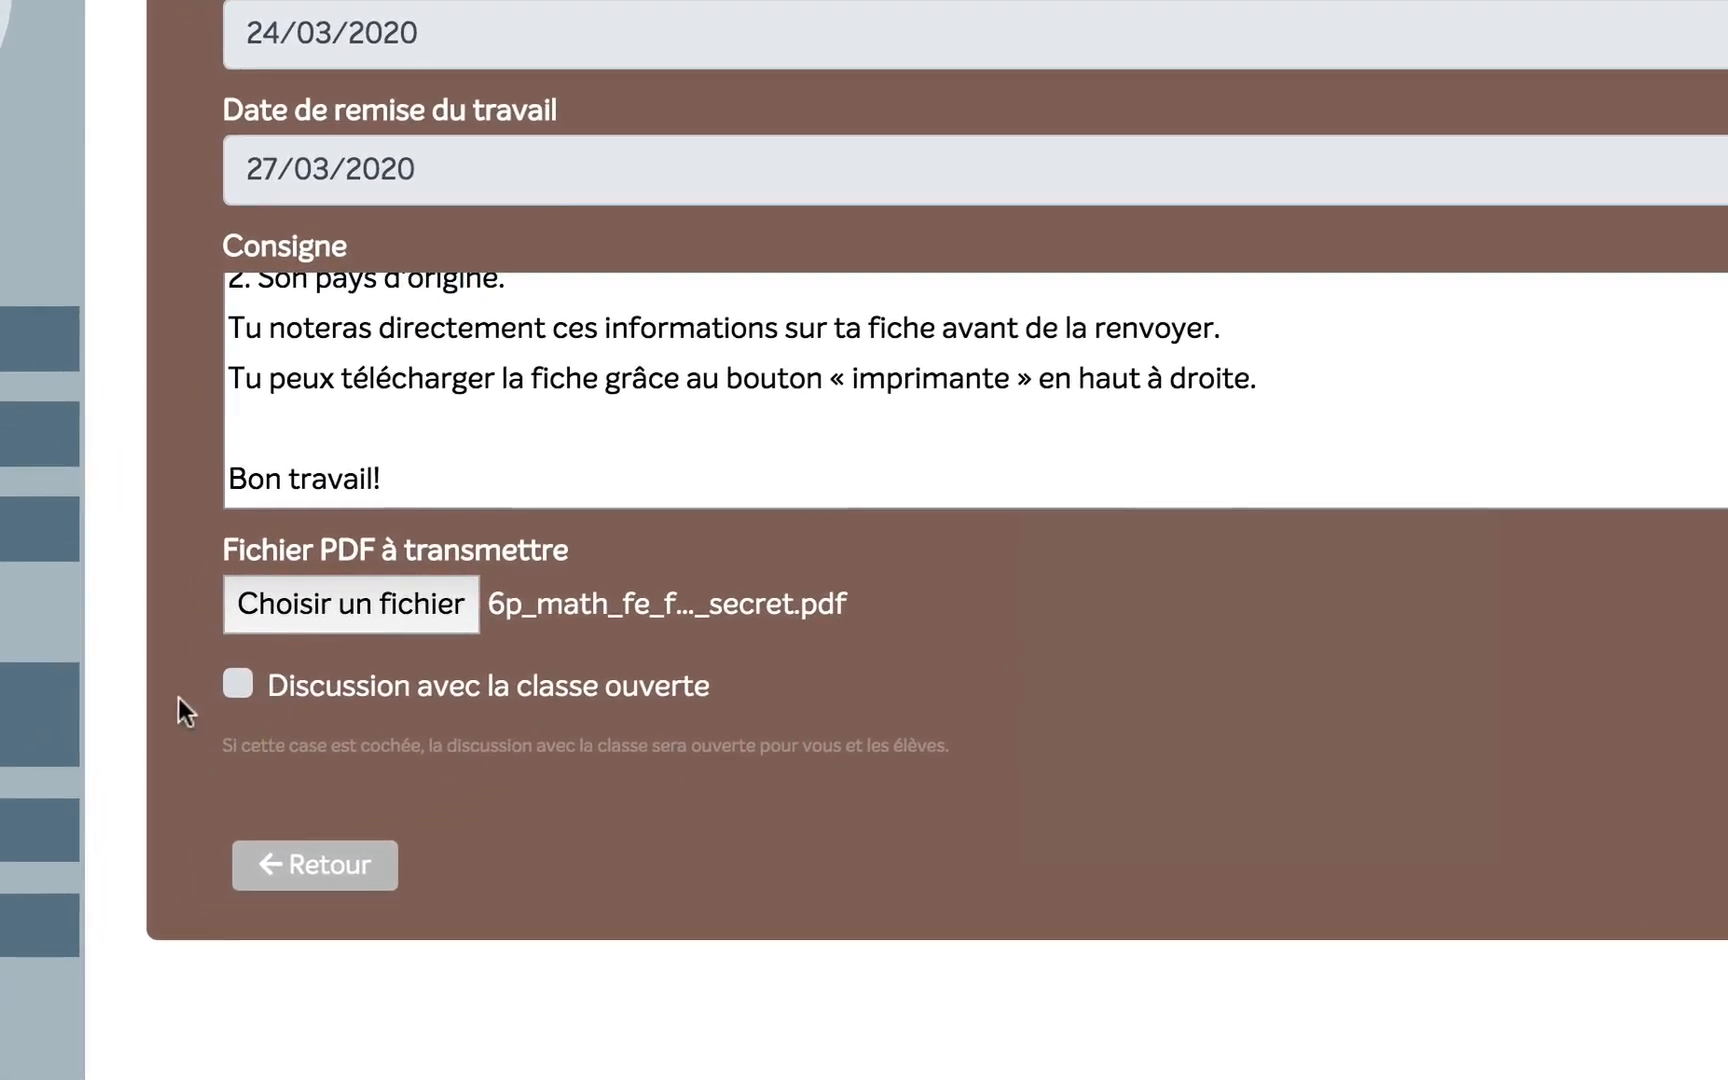
Enable the open discussion with the class, check the completed form and save the assignment
click(237, 683)
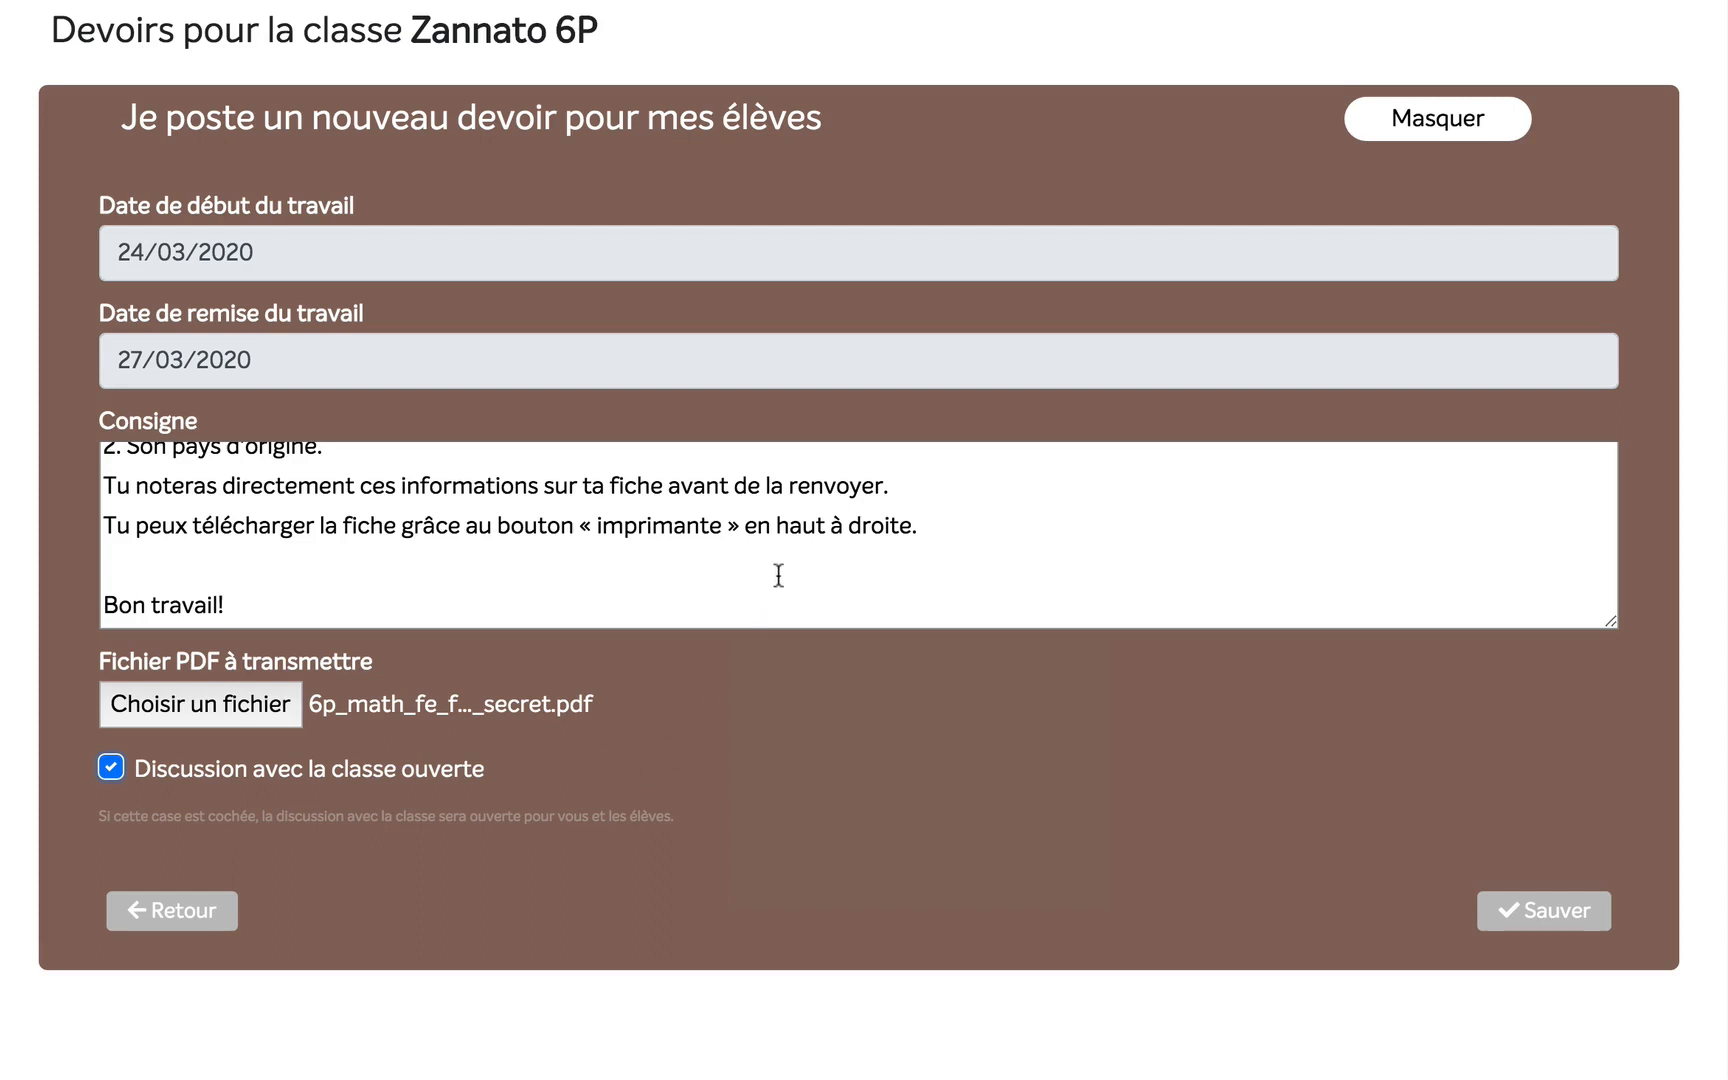
scroll(778, 574, up, 3)
scroll(778, 574, down, 3)
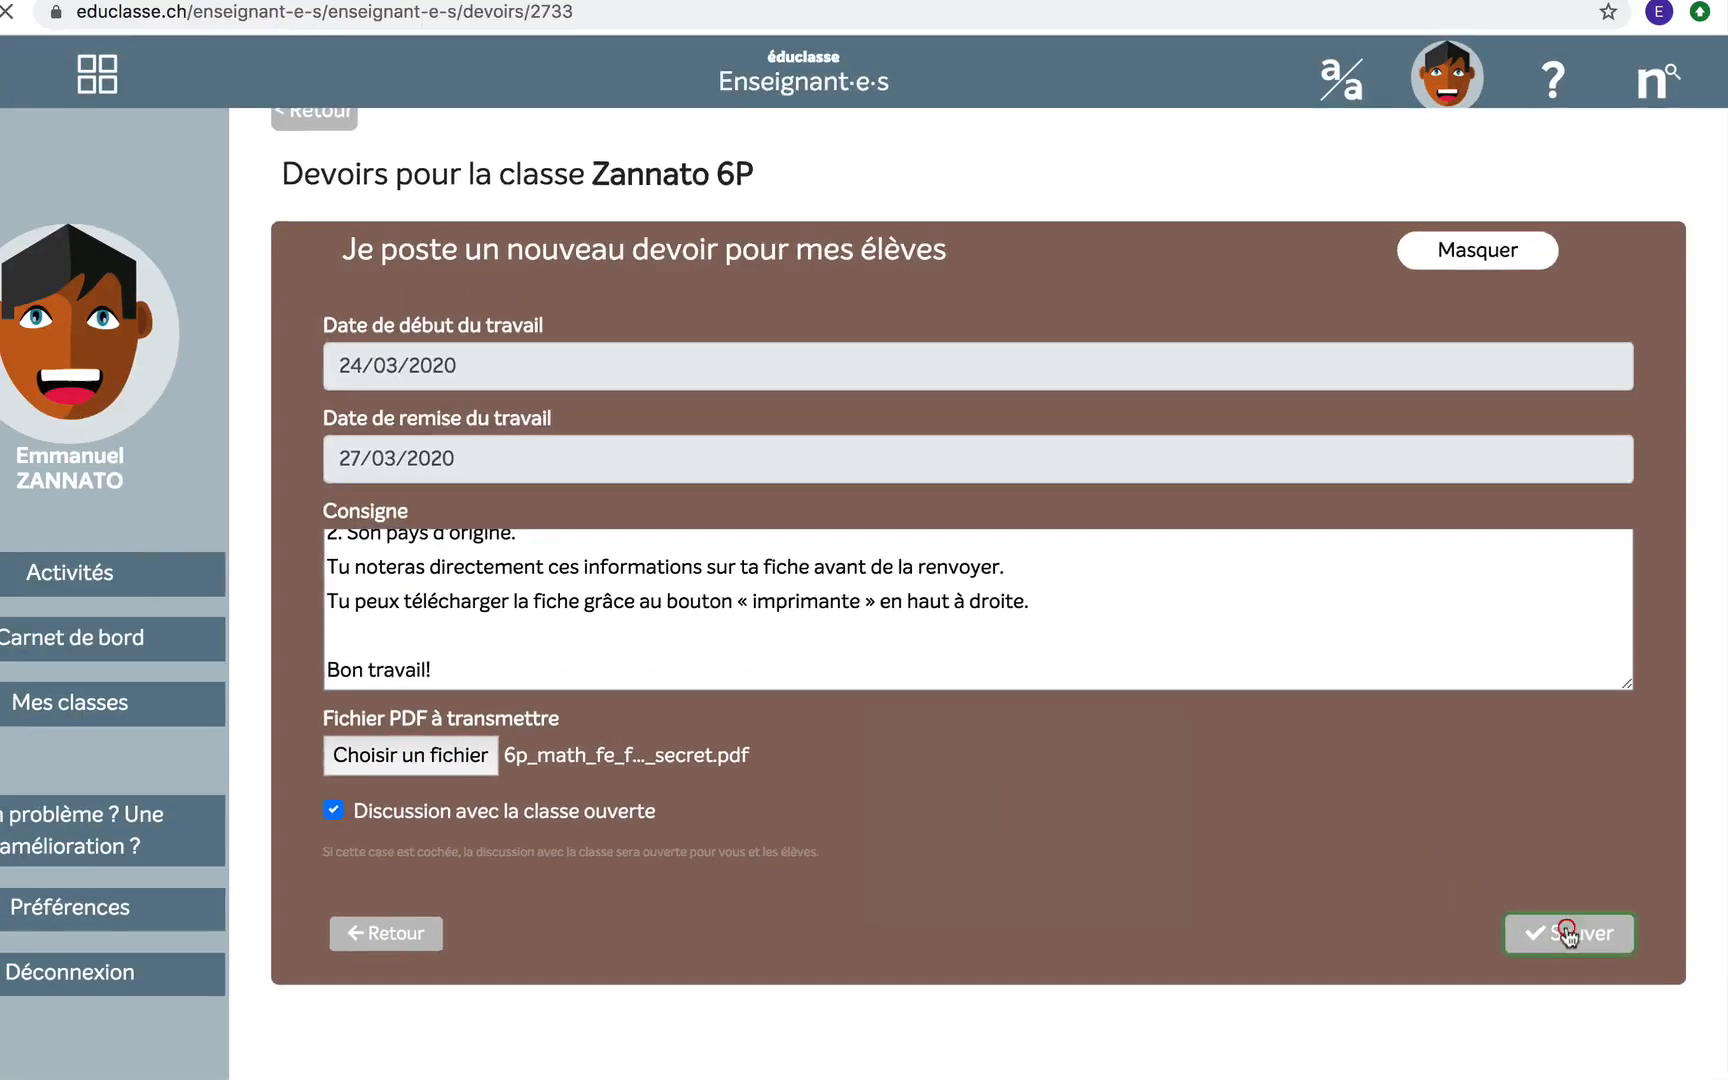
click(1497, 872)
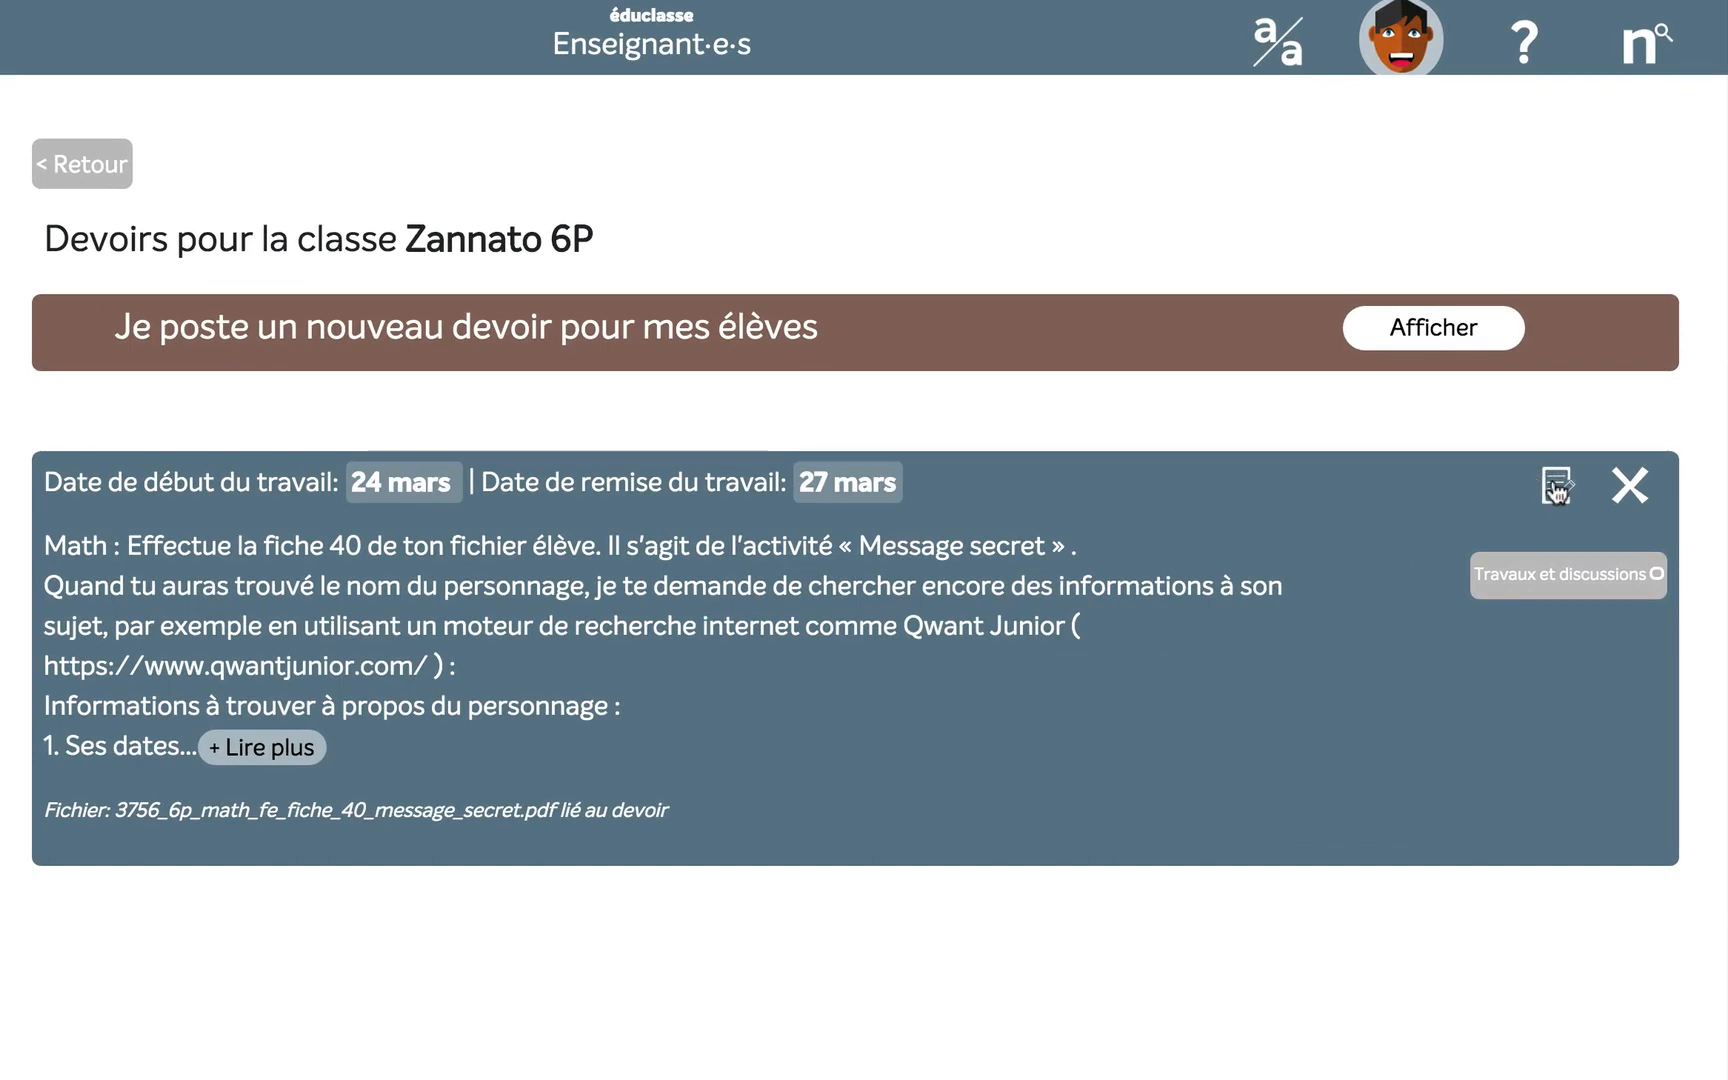
Open the posted assignment for editing, review its fields and save it again without changes
click(1555, 488)
scroll(1122, 729, down, 3)
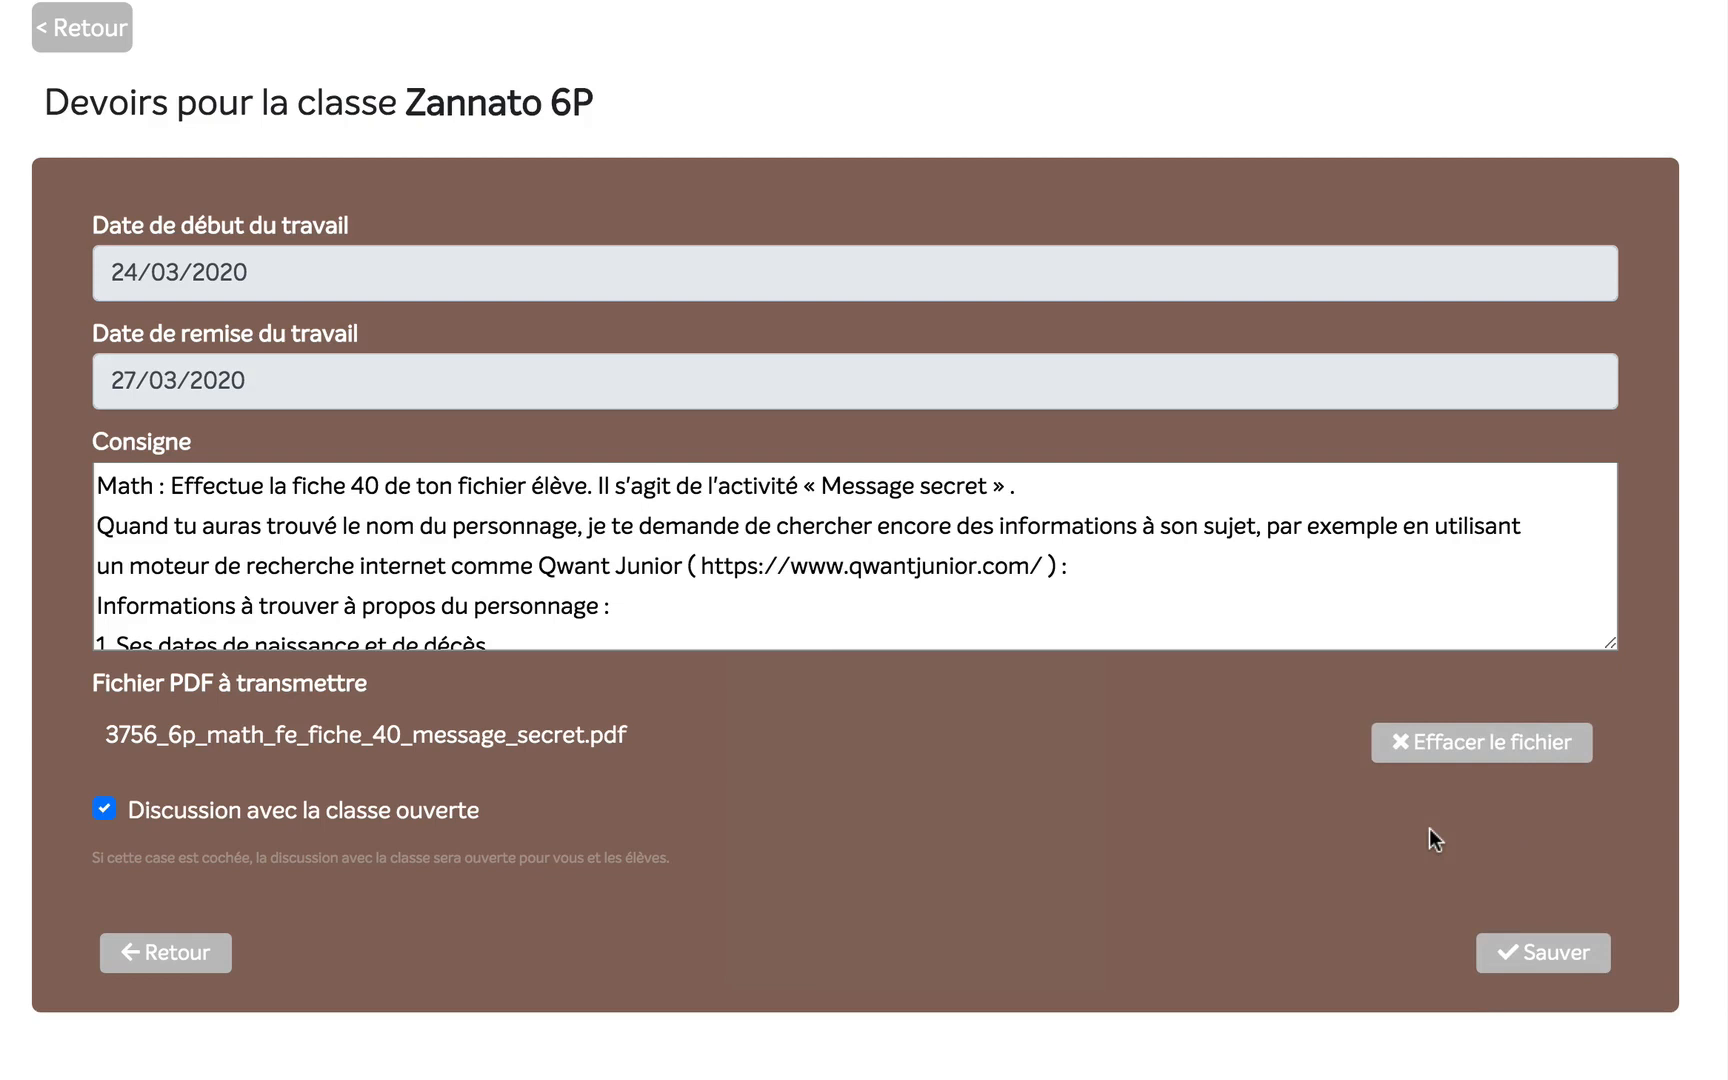
click(1537, 962)
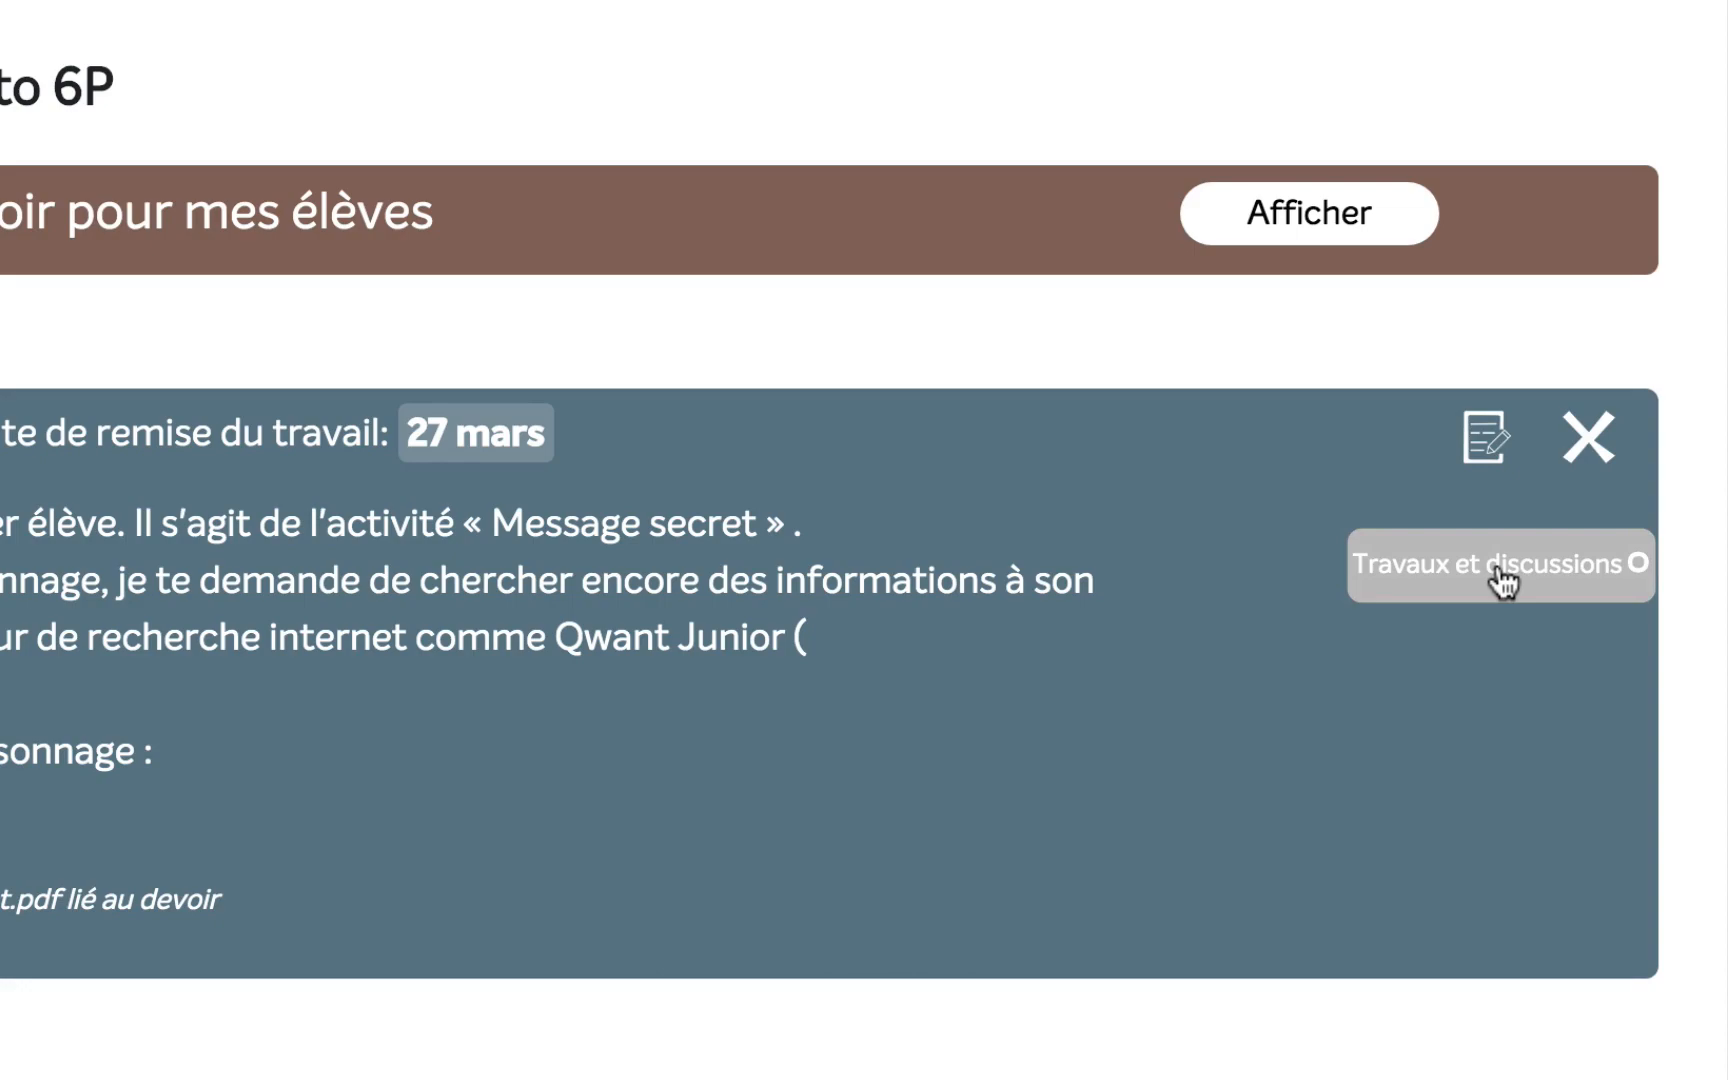
Open the assignment's work and discussion page and send the message "Bon travail à tous !" to the class
click(1502, 578)
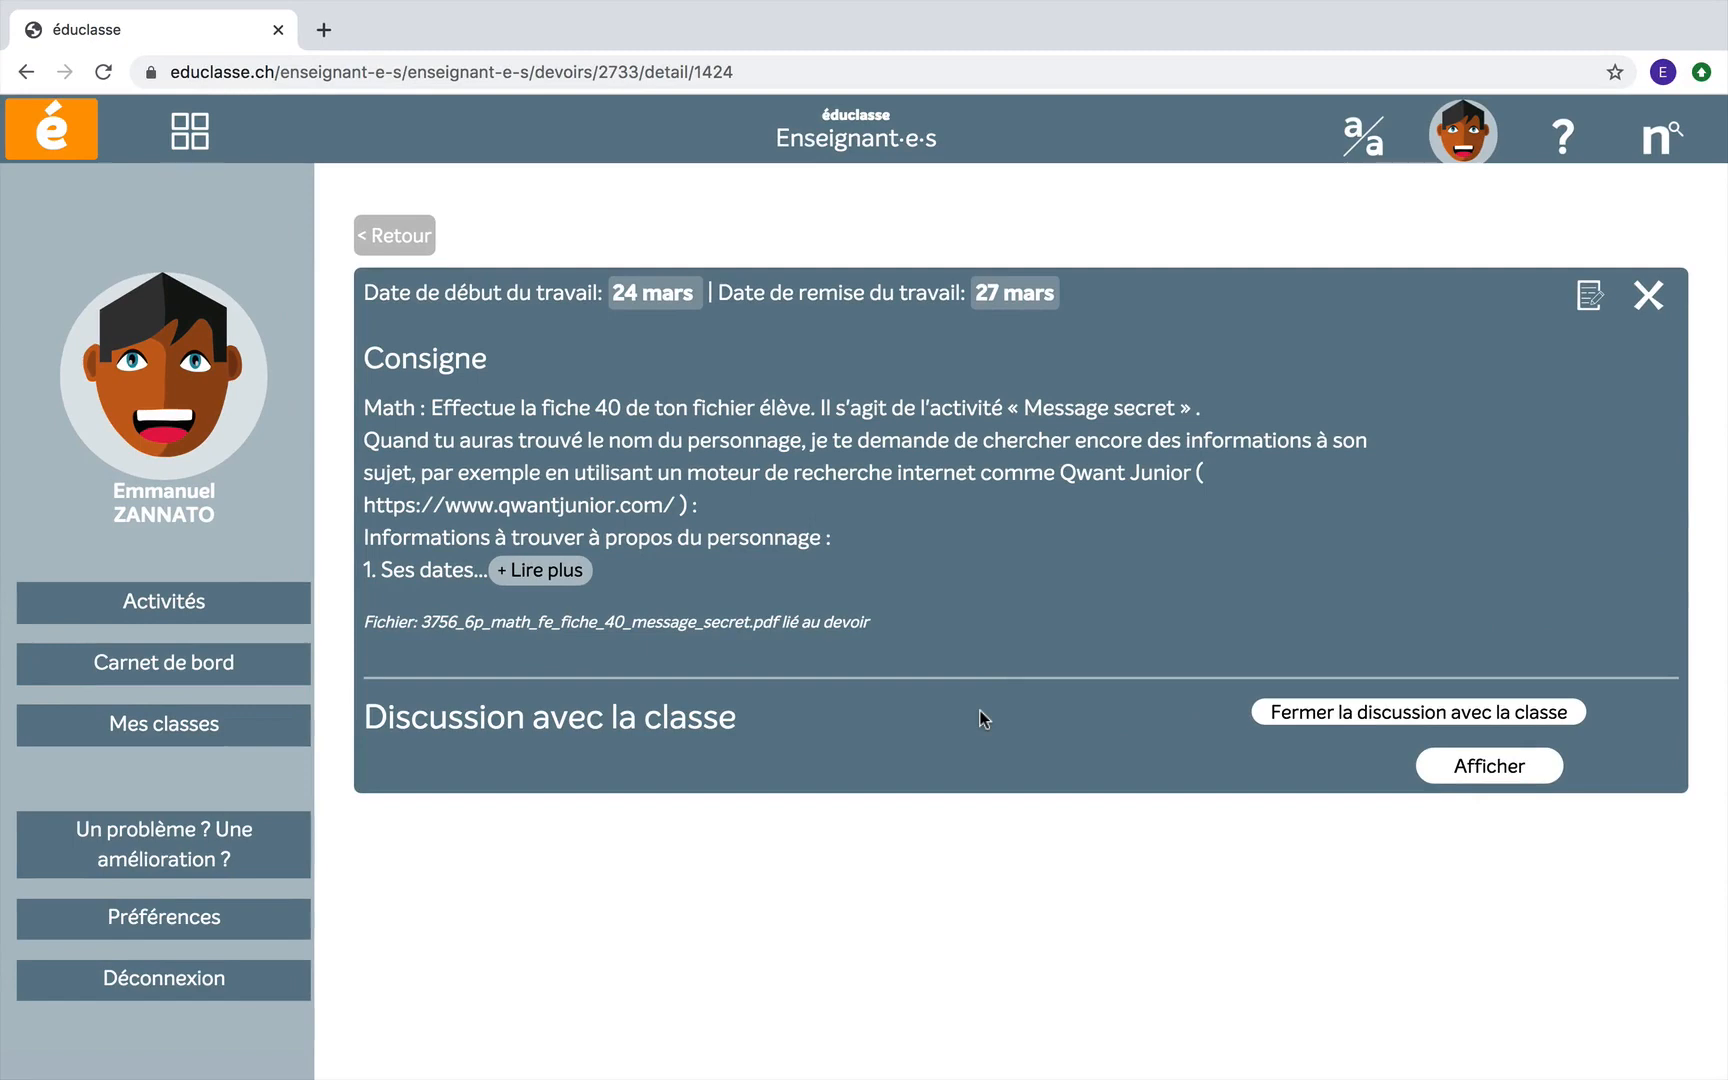
click(1481, 770)
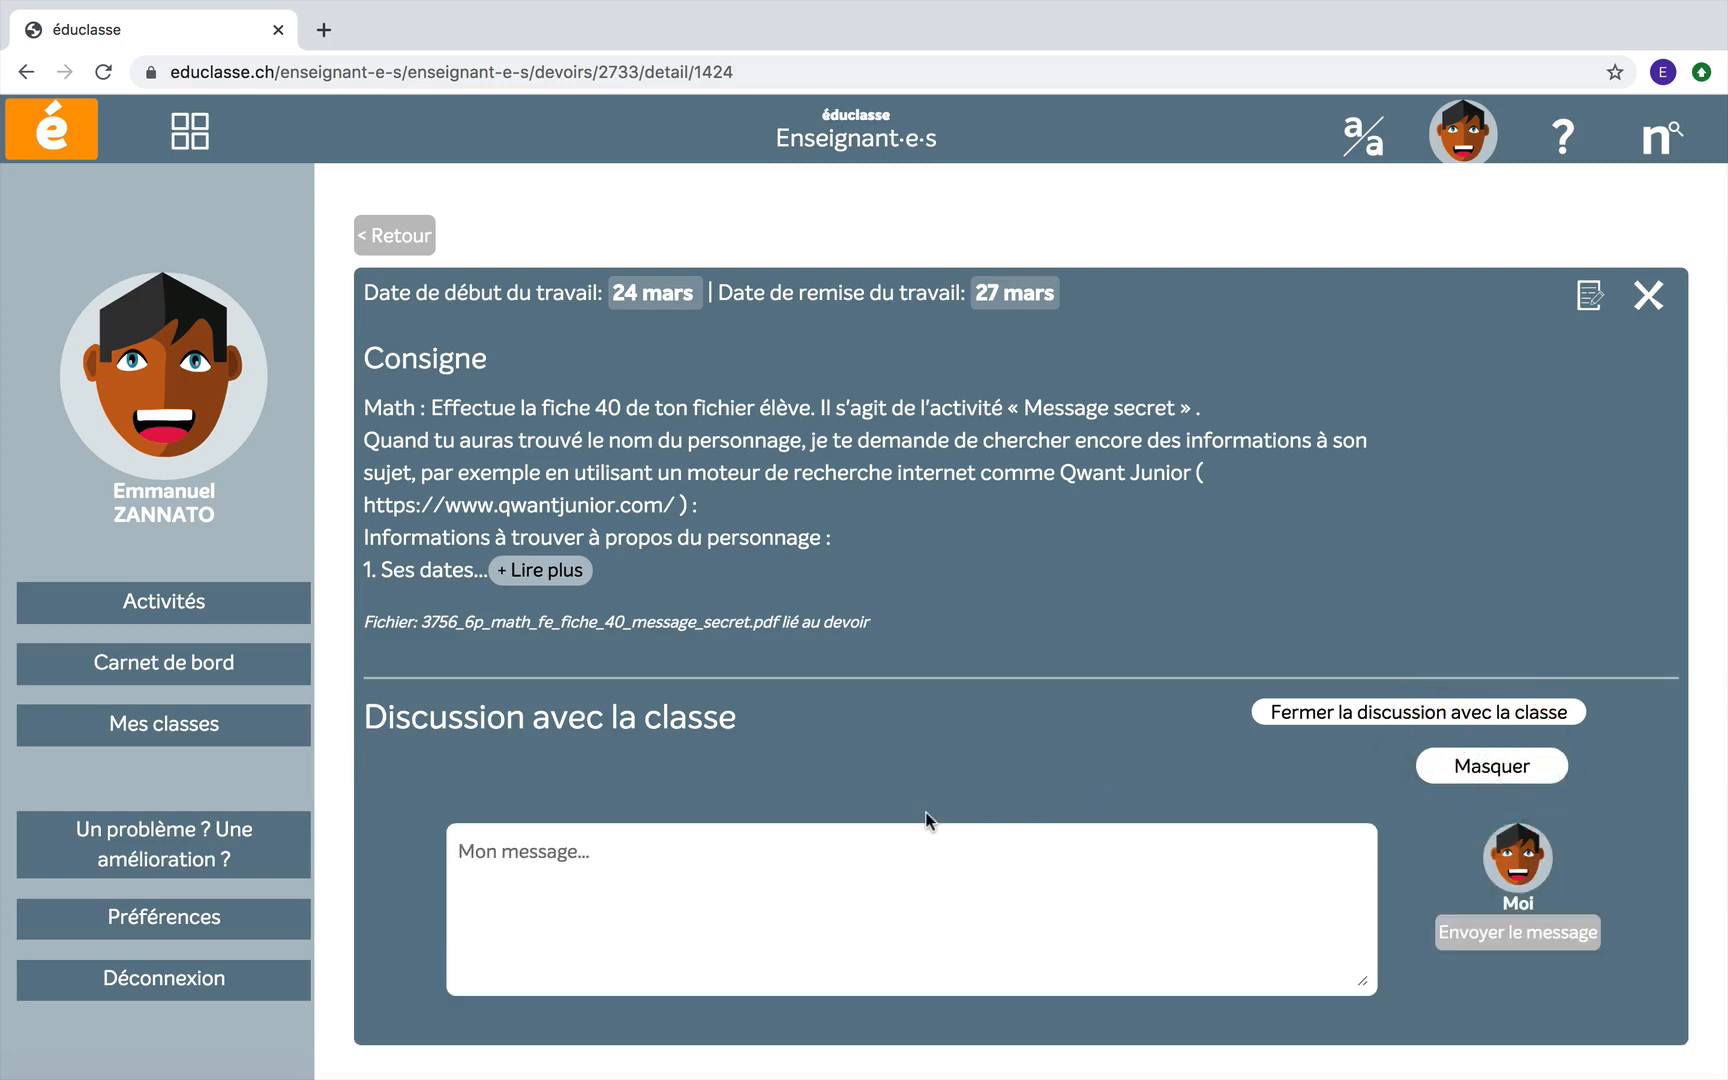
click(517, 855)
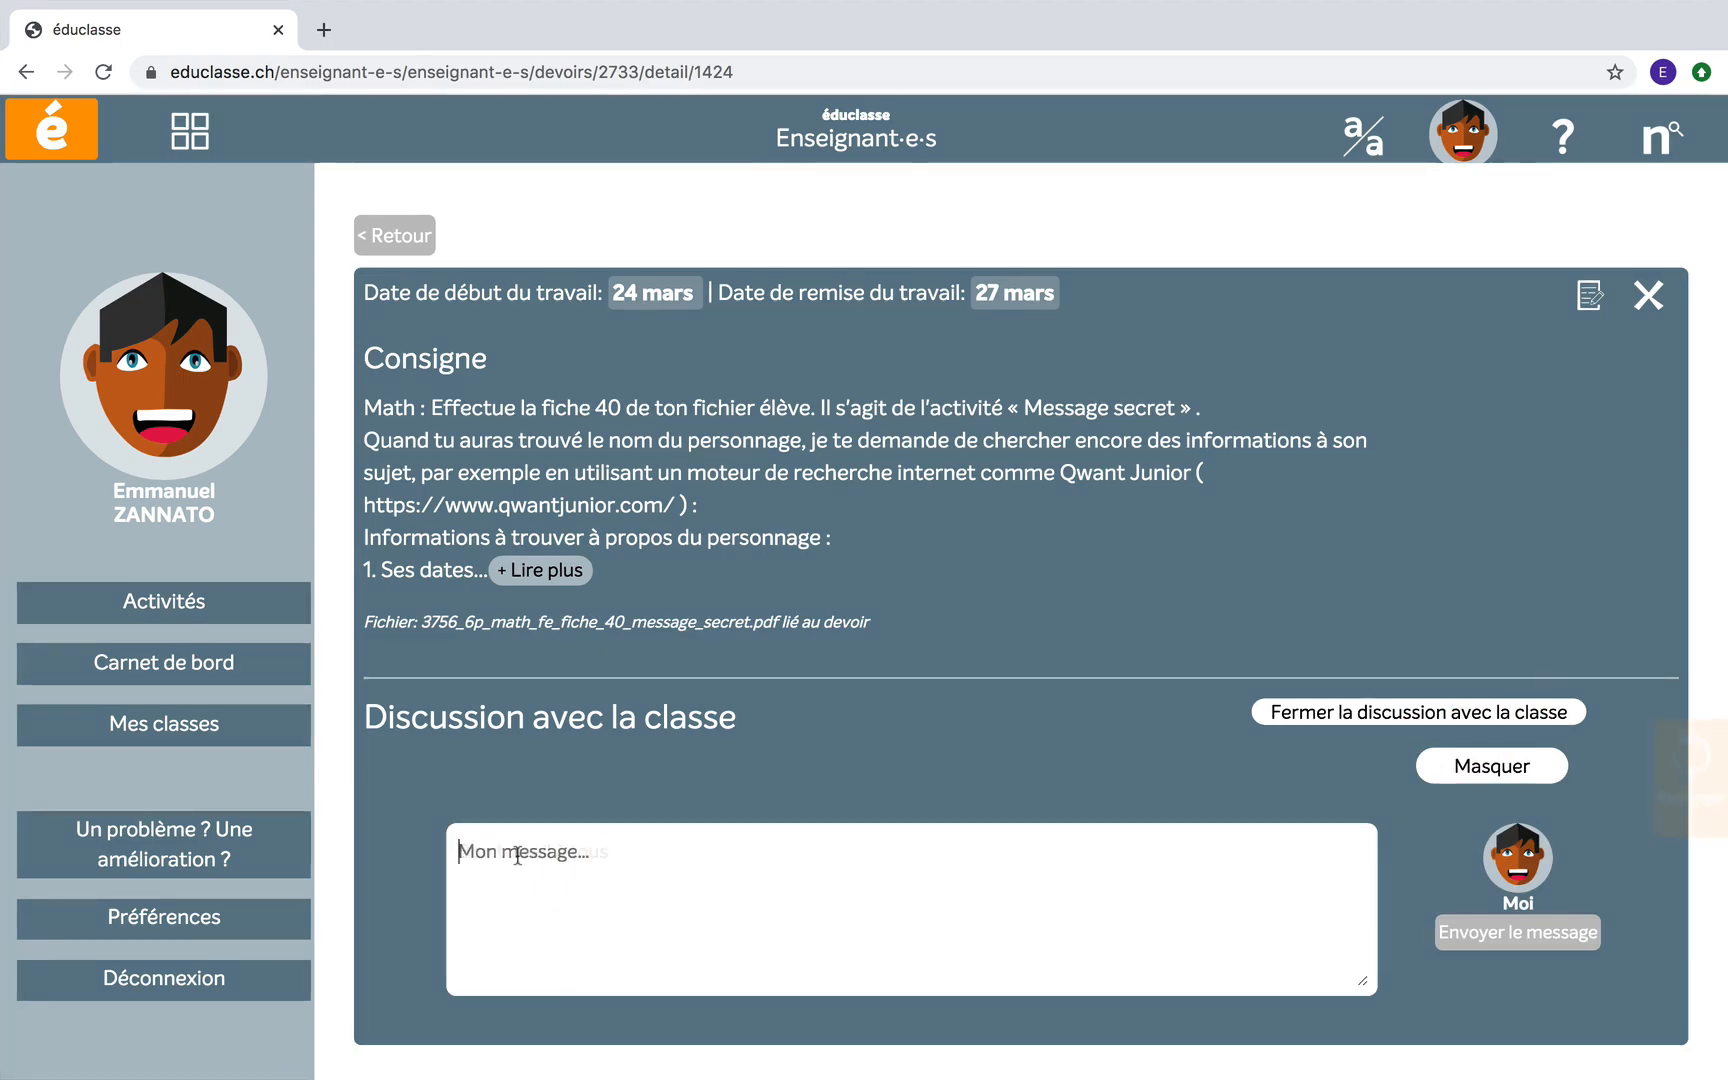
text(Bon travail à tous !)
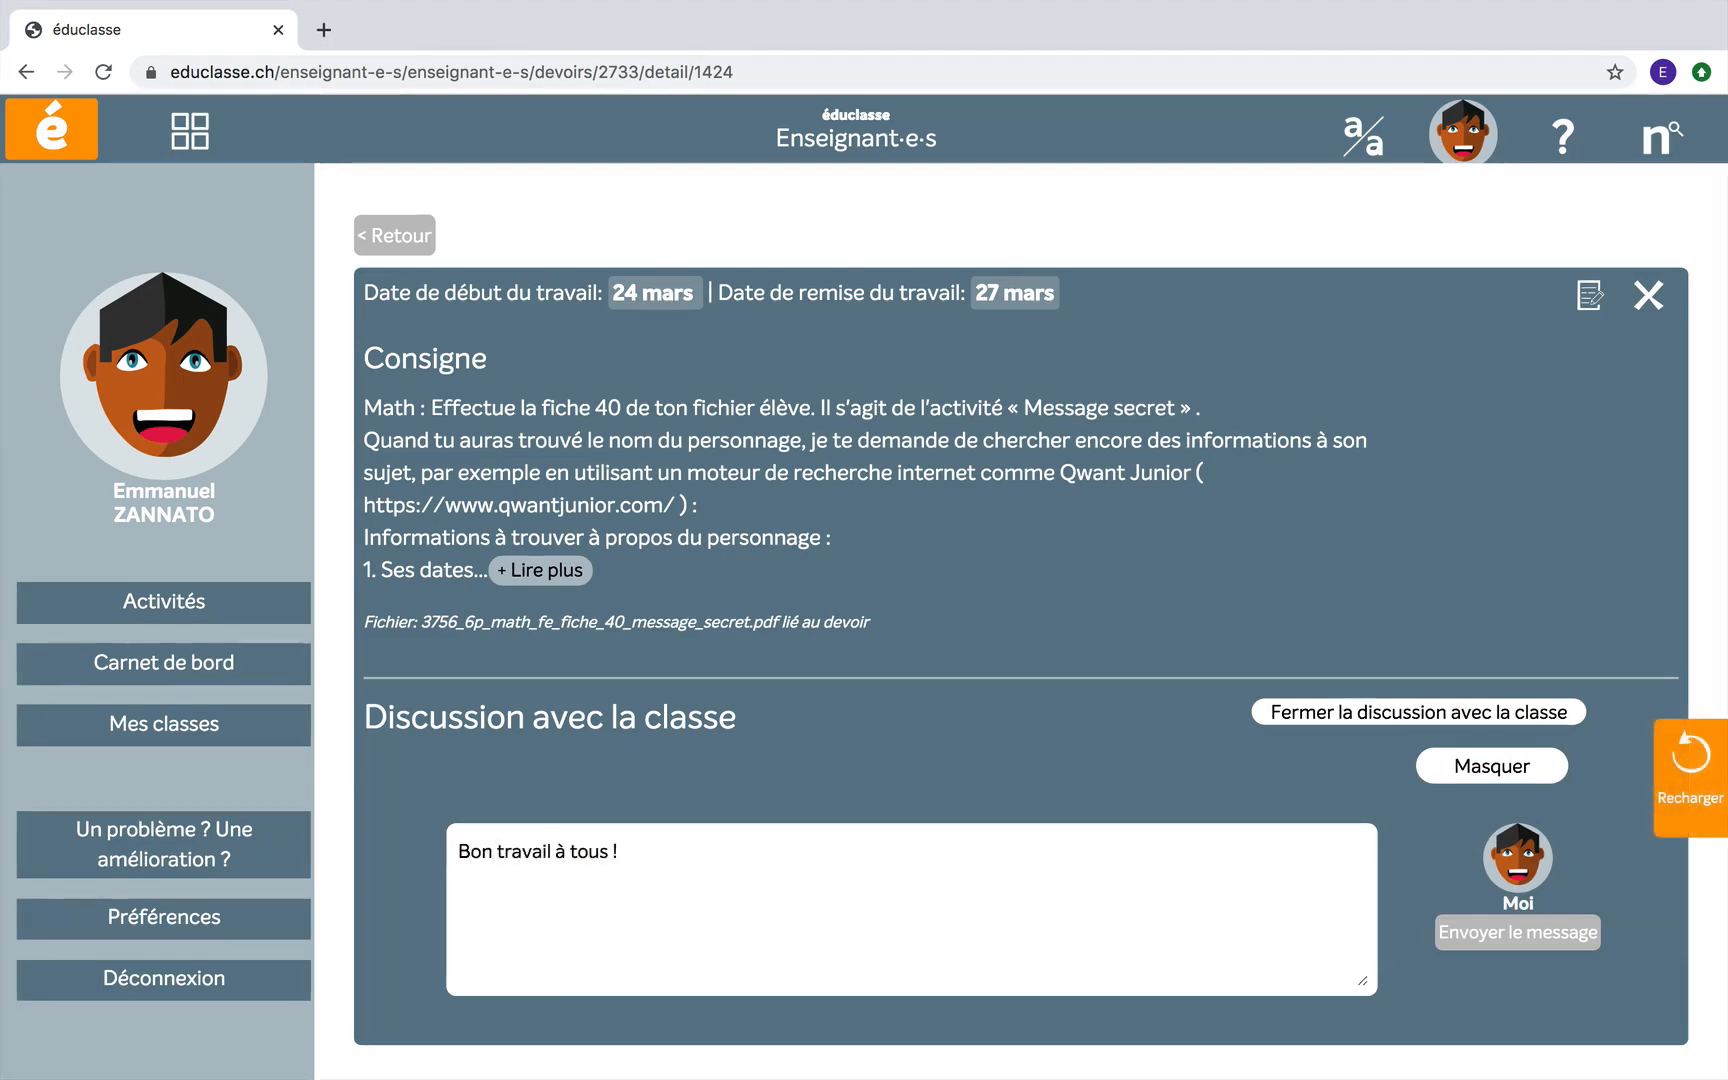
click(1512, 940)
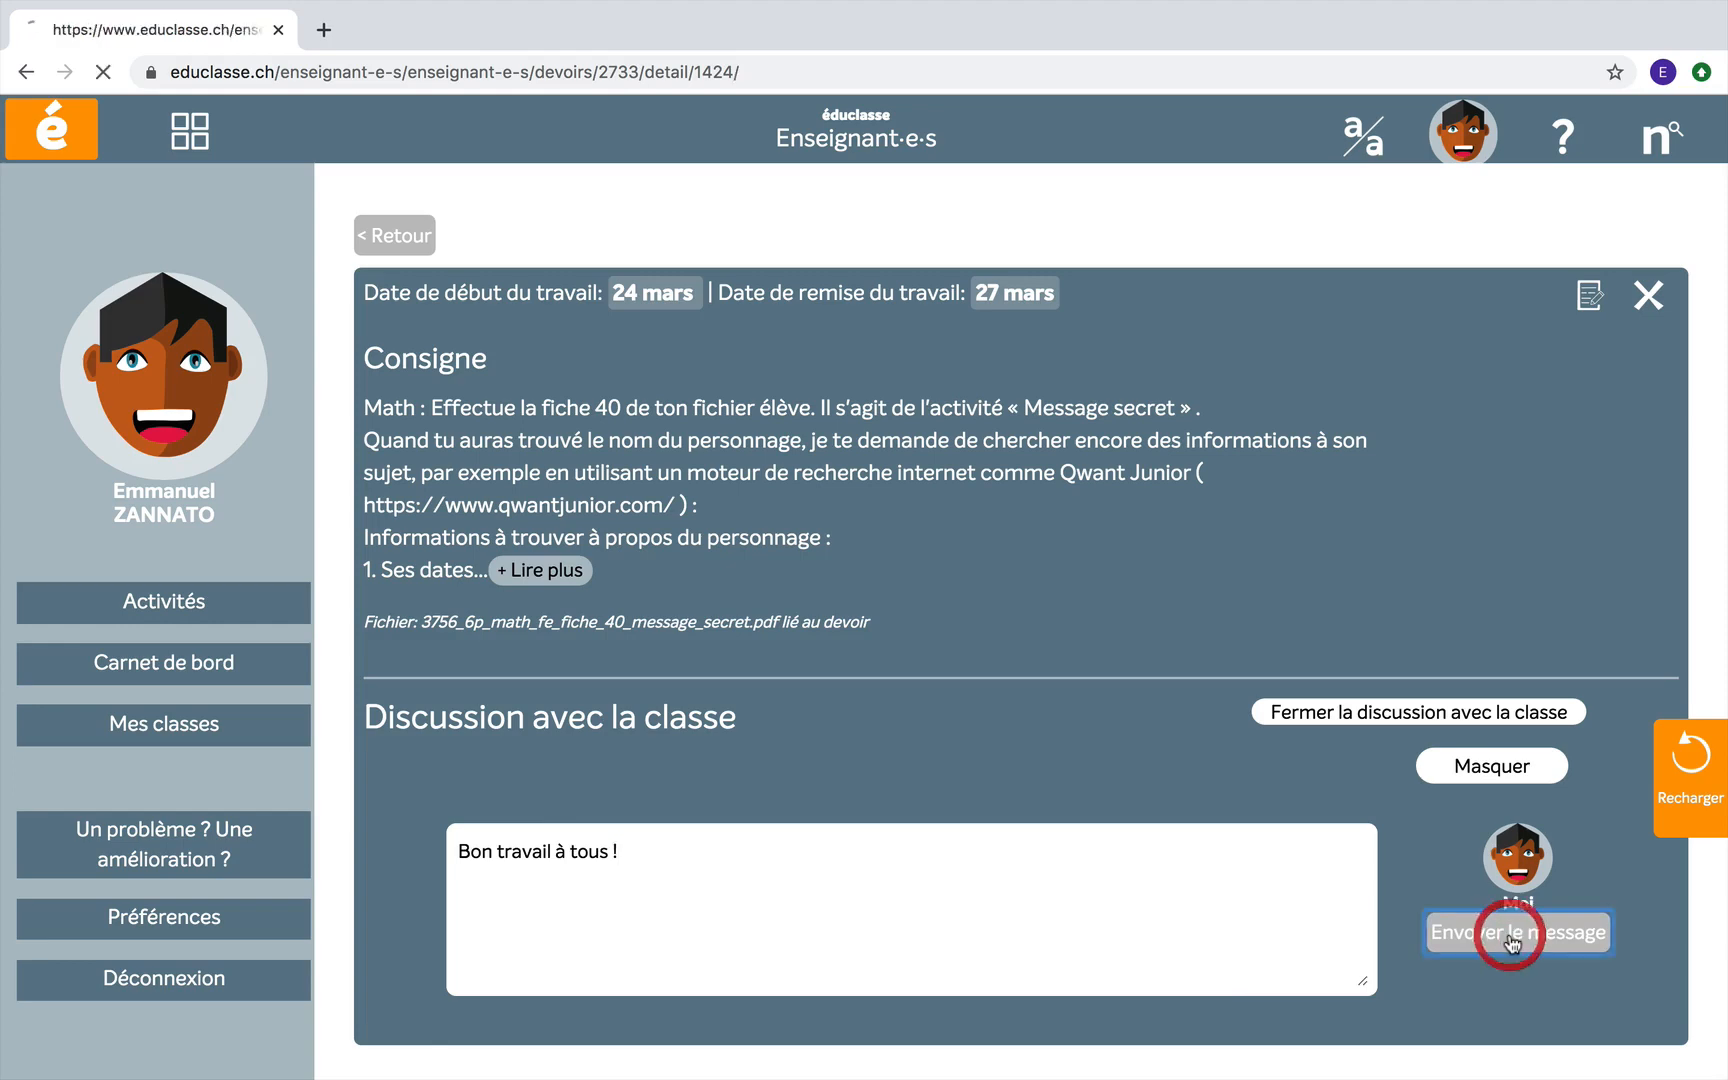
scroll(994, 760, down, 5)
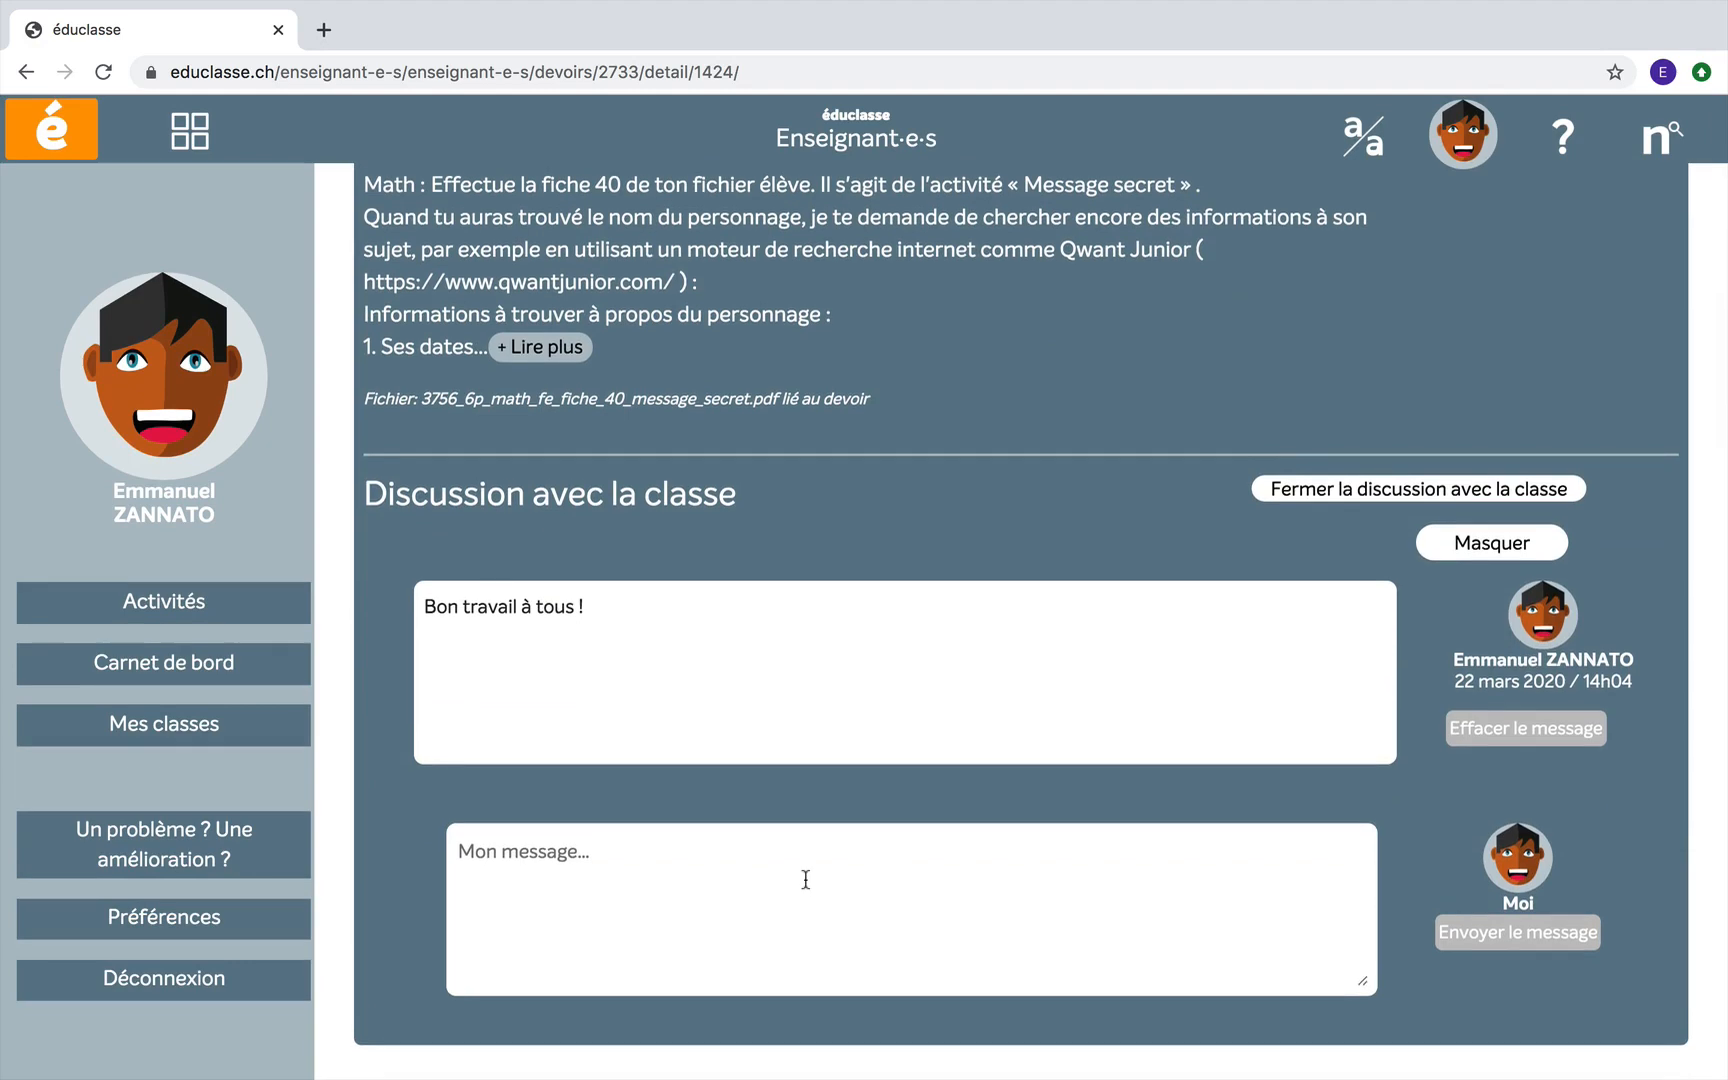
scroll(805, 879, up, 5)
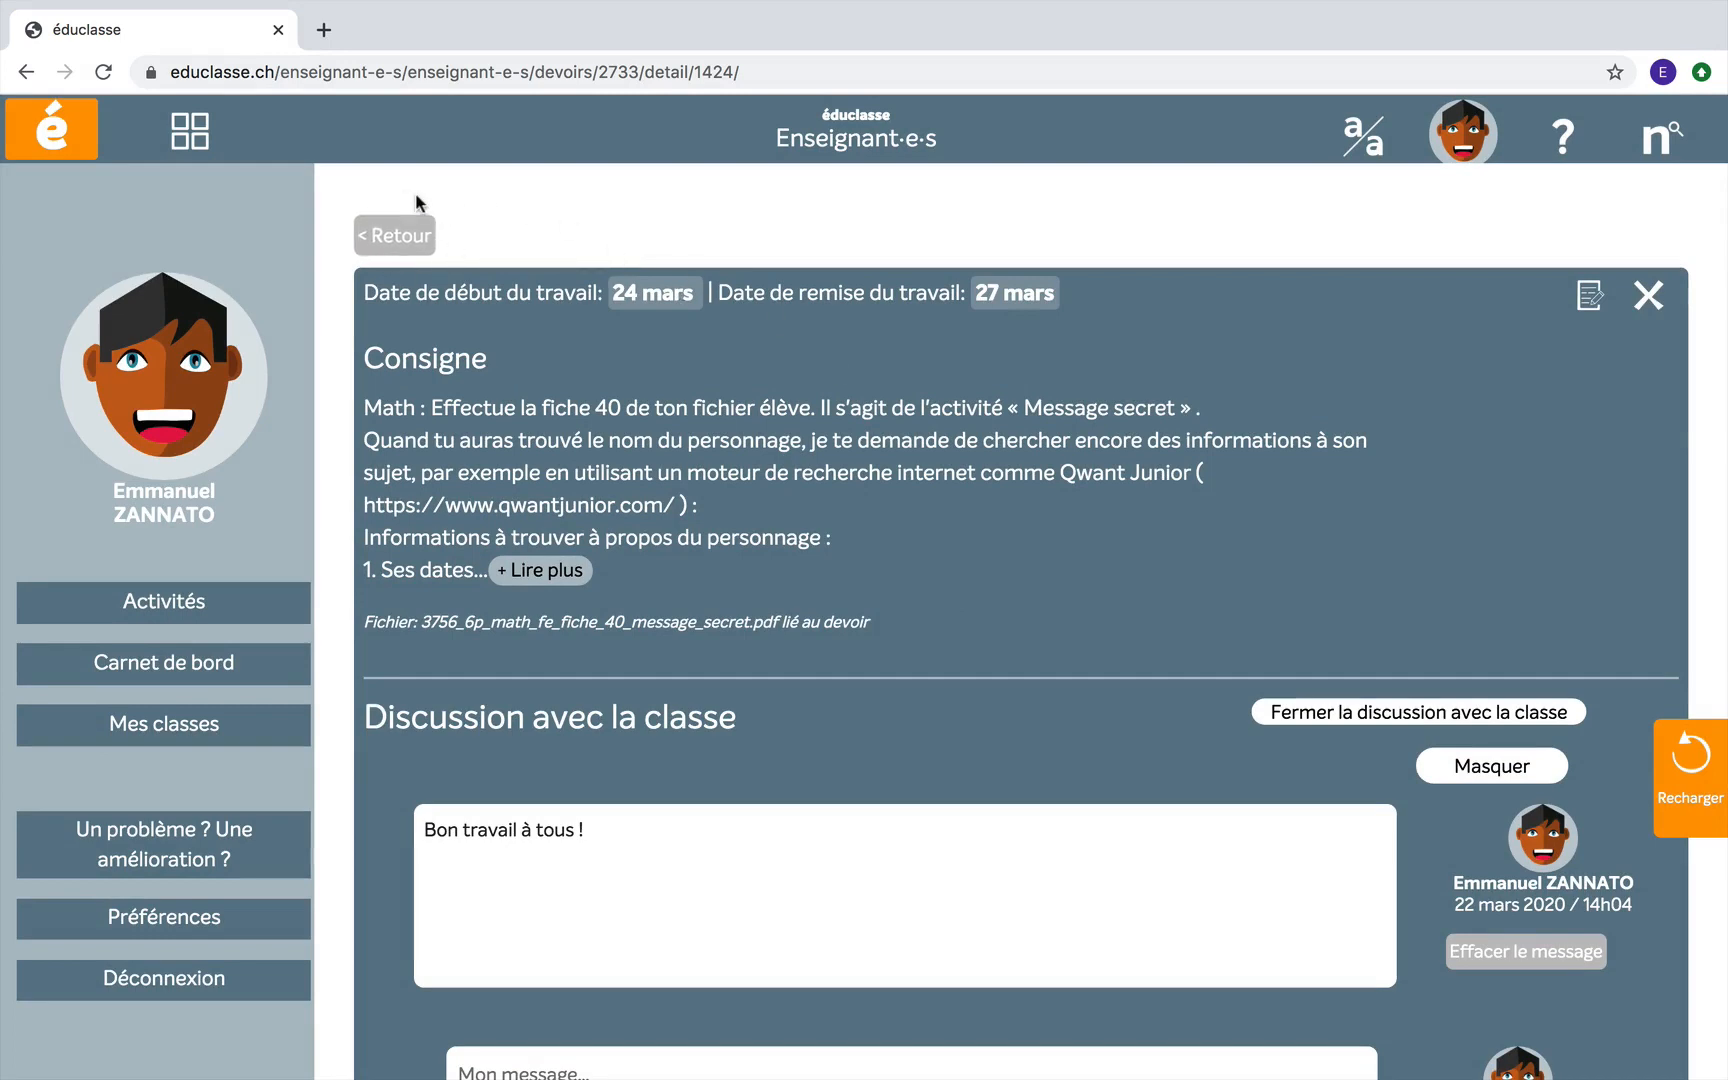
Return to the class's homework list and display the blank form for posting another assignment
click(393, 240)
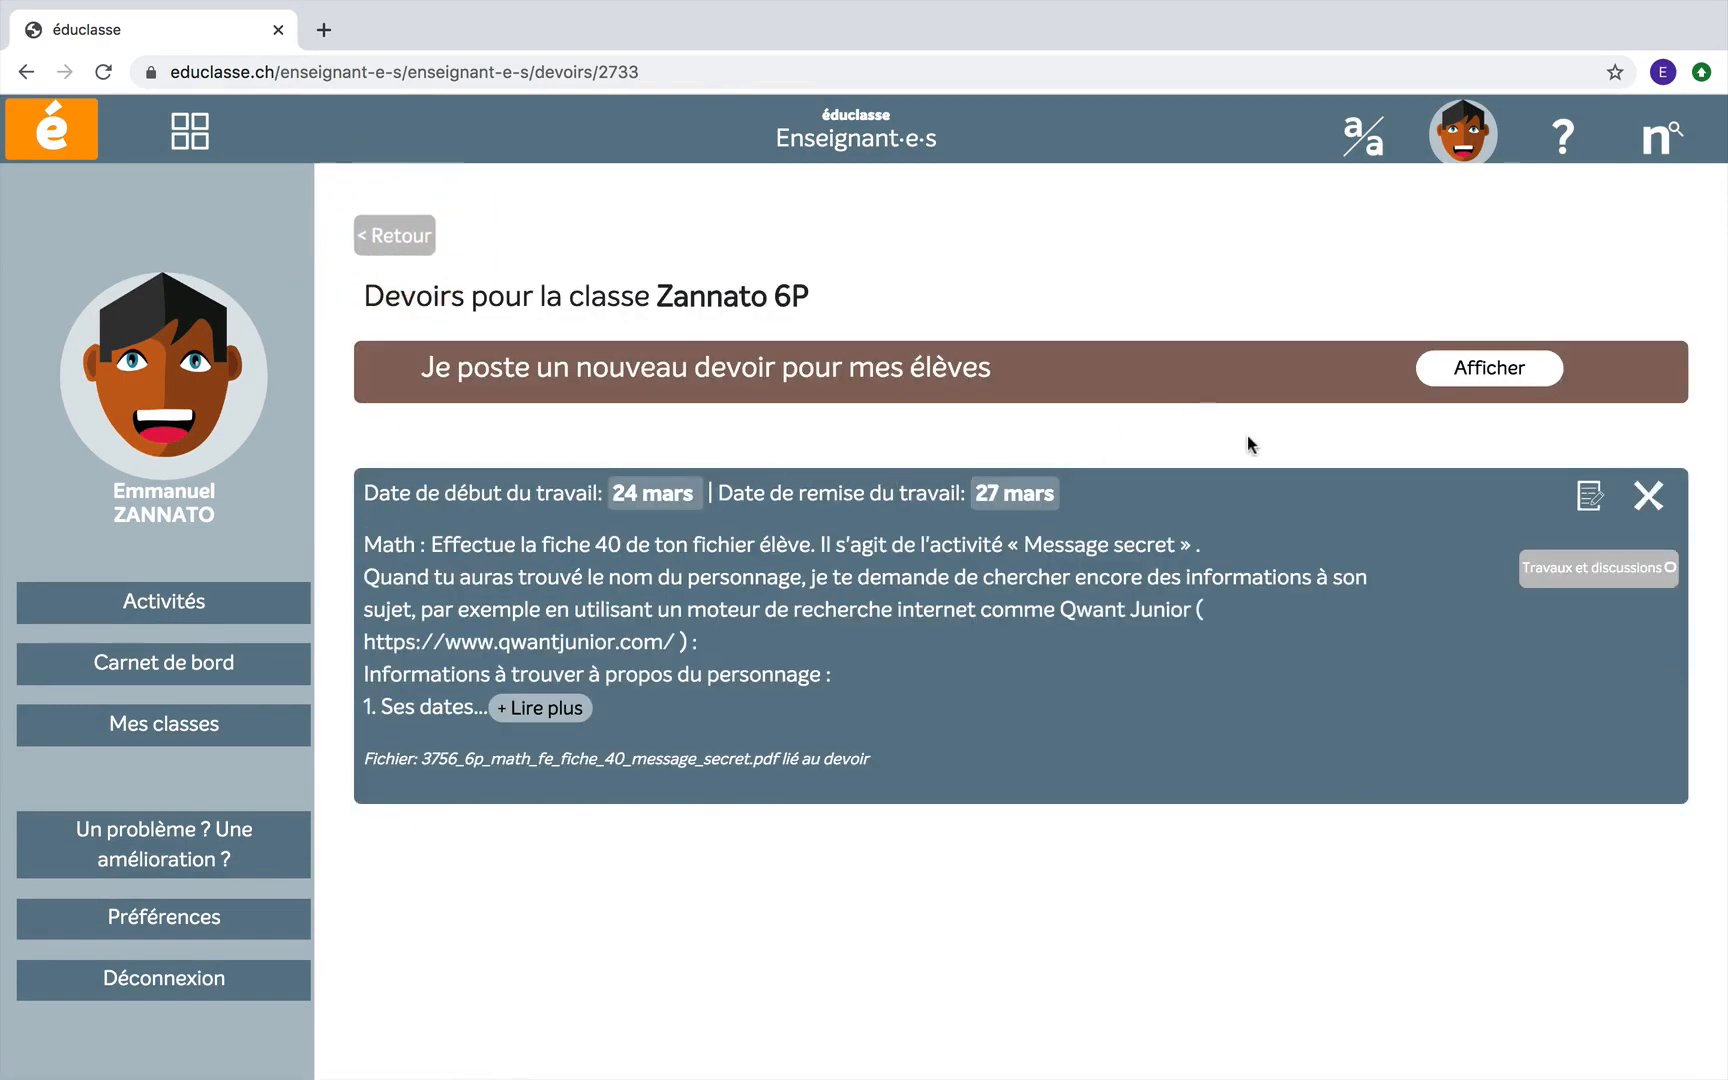
click(1478, 370)
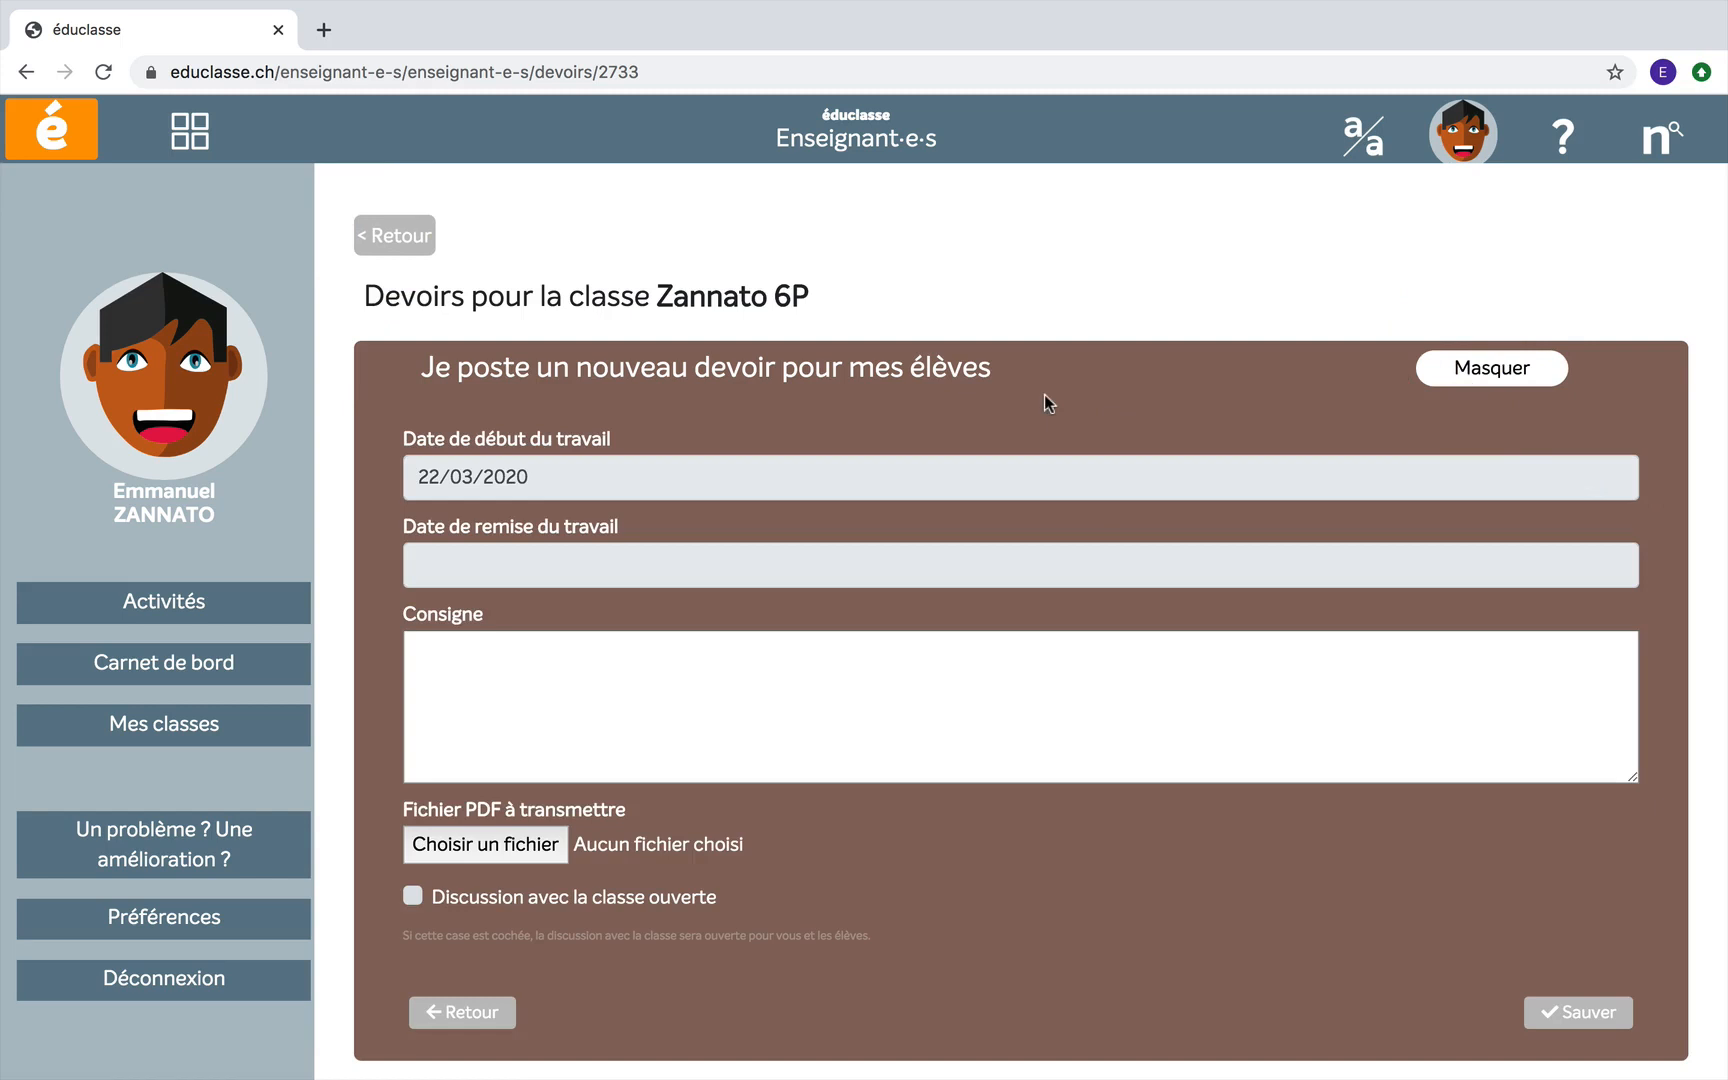
scroll(1044, 394, down, 1)
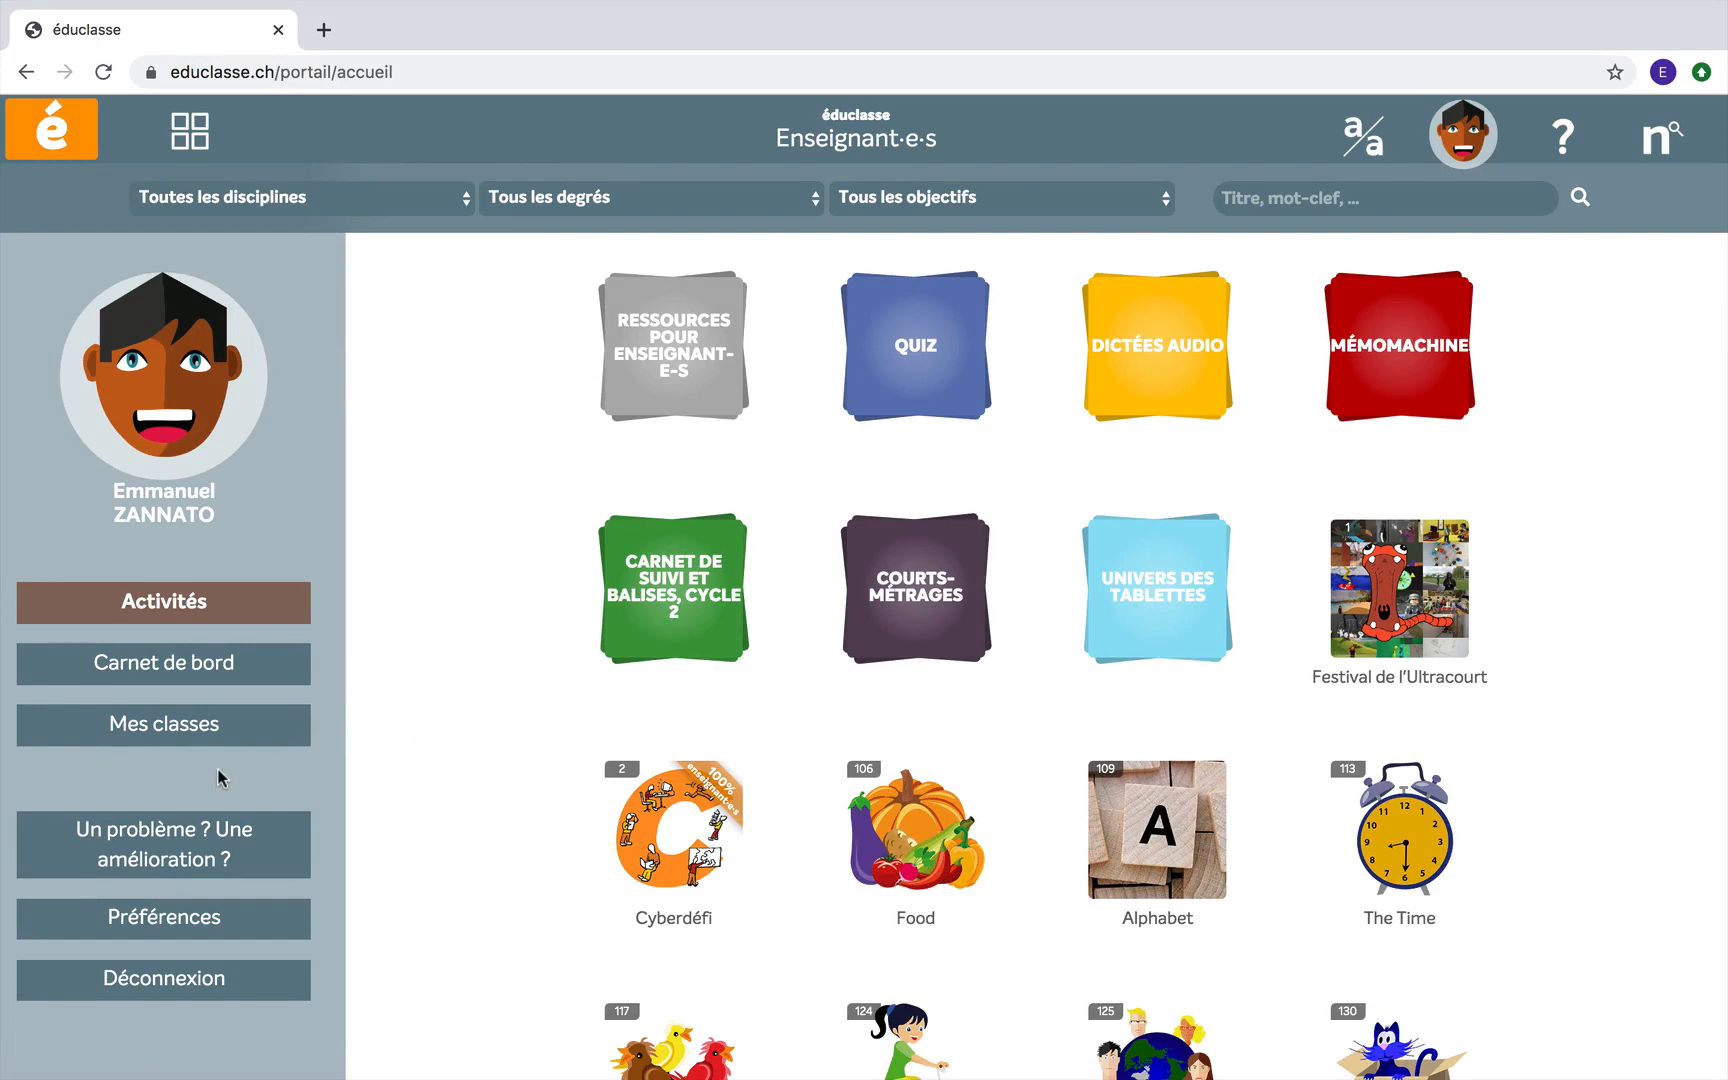
Open the 6P class's homework list from the class management page and open the maths assignment's work and discussions
click(170, 735)
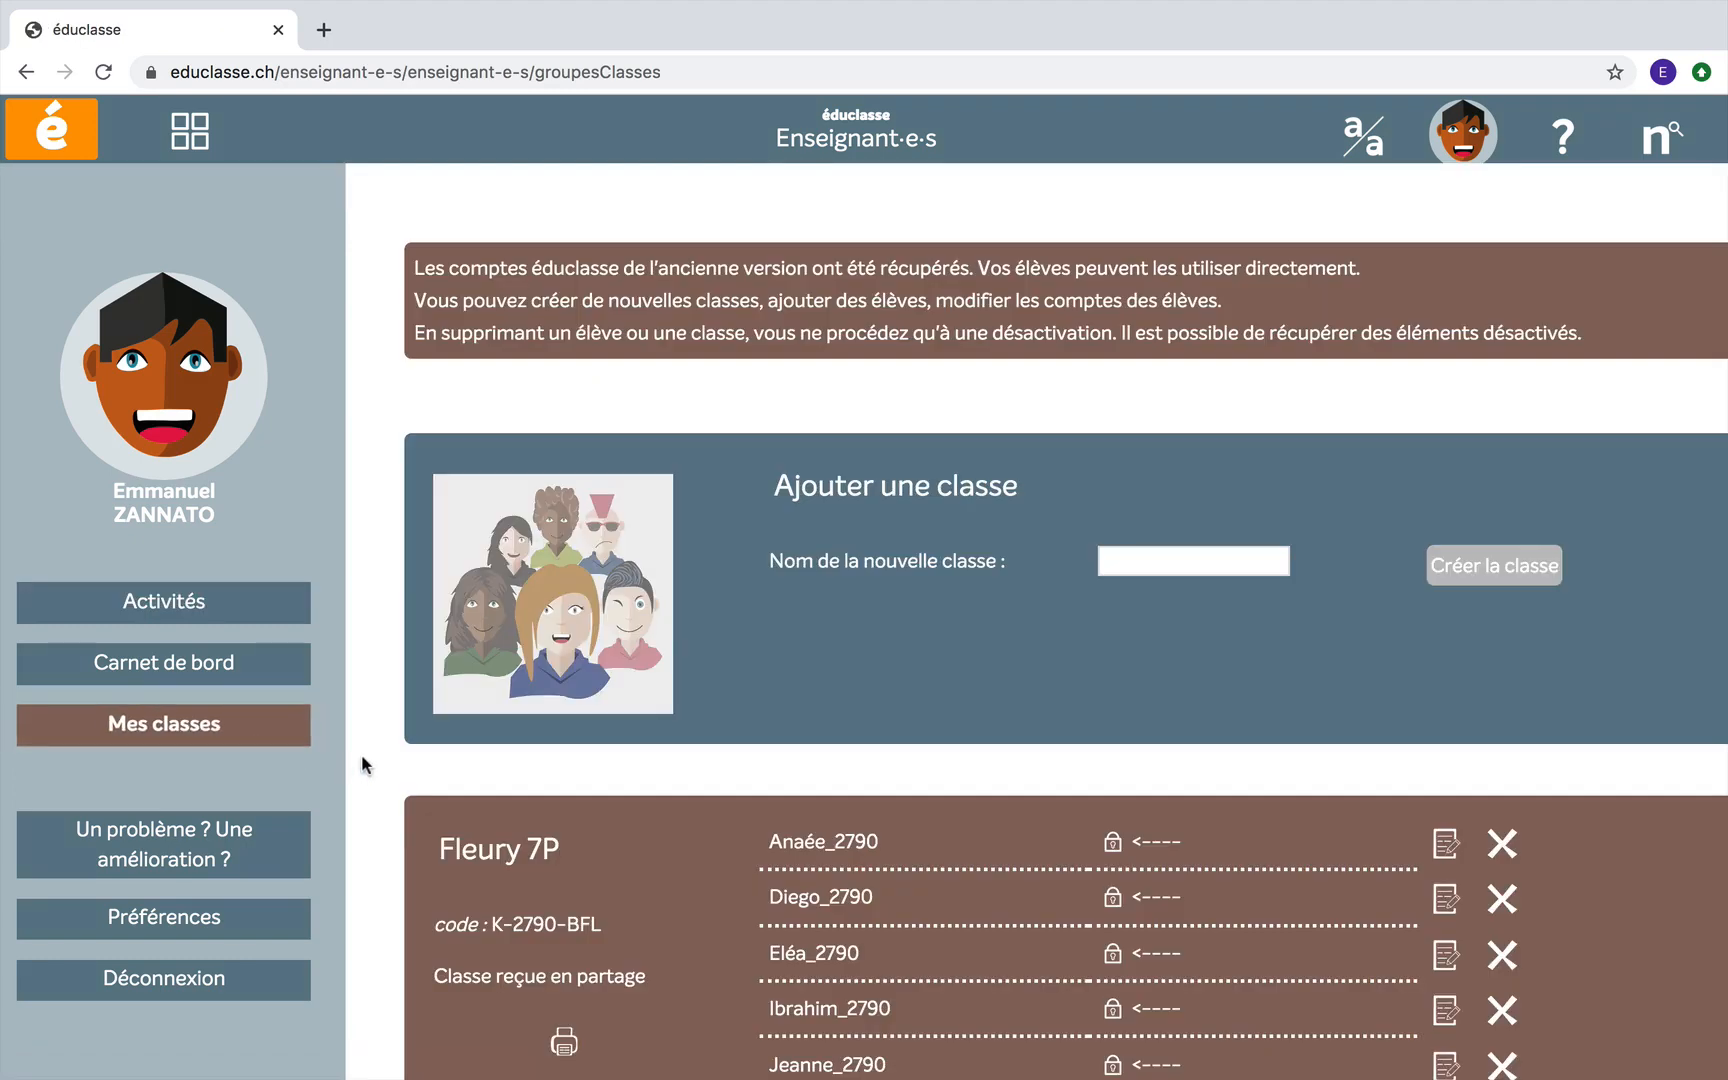
scroll(362, 760, down, 10)
scroll(360, 733, down, 6)
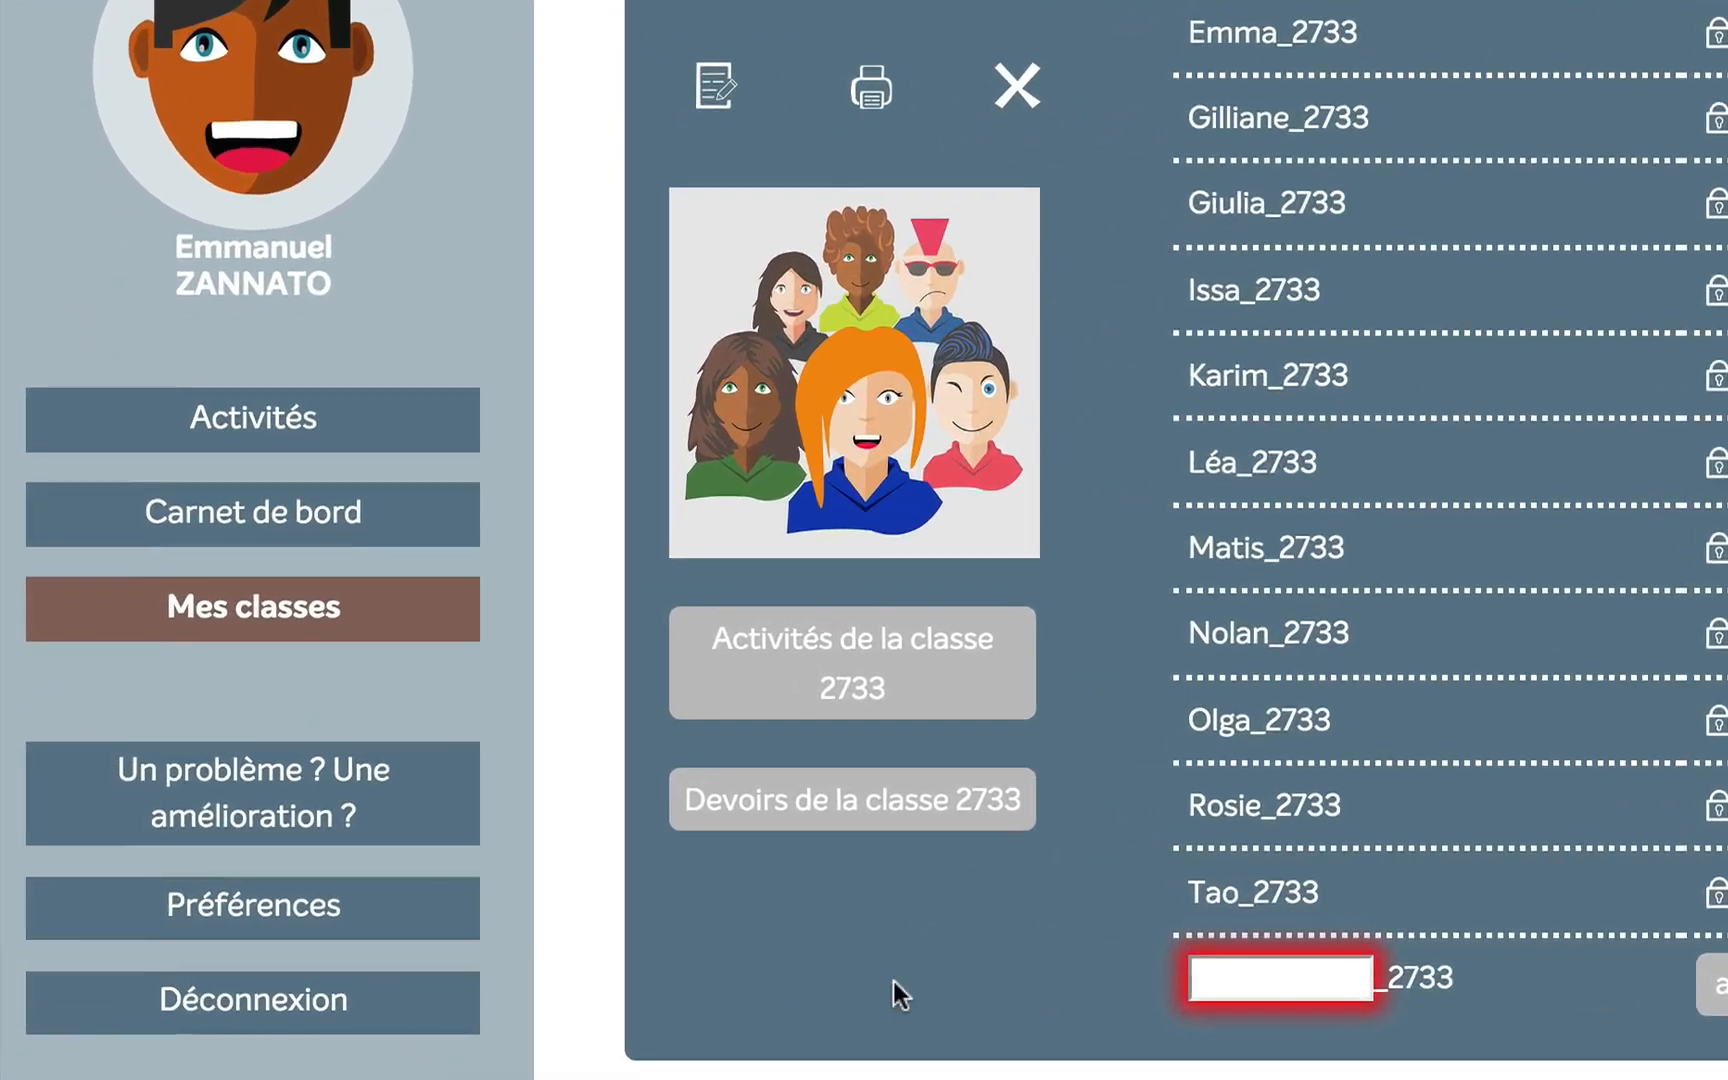
click(908, 805)
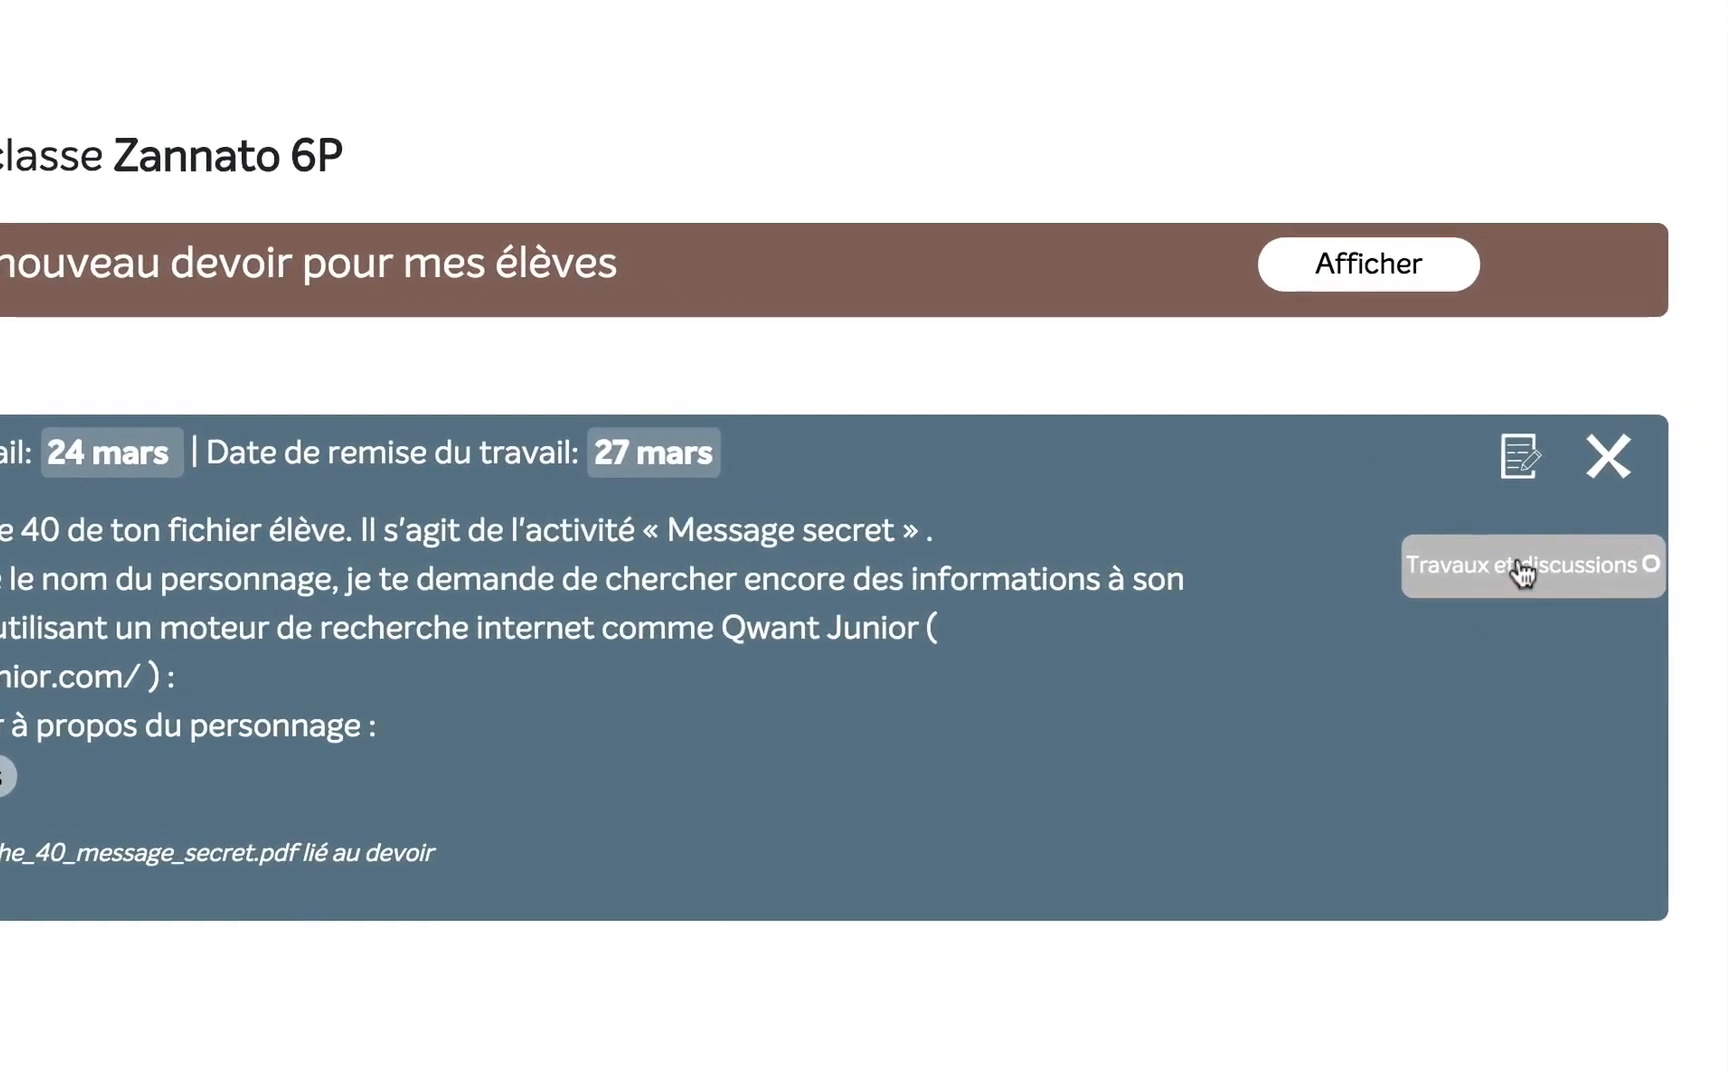
click(1522, 568)
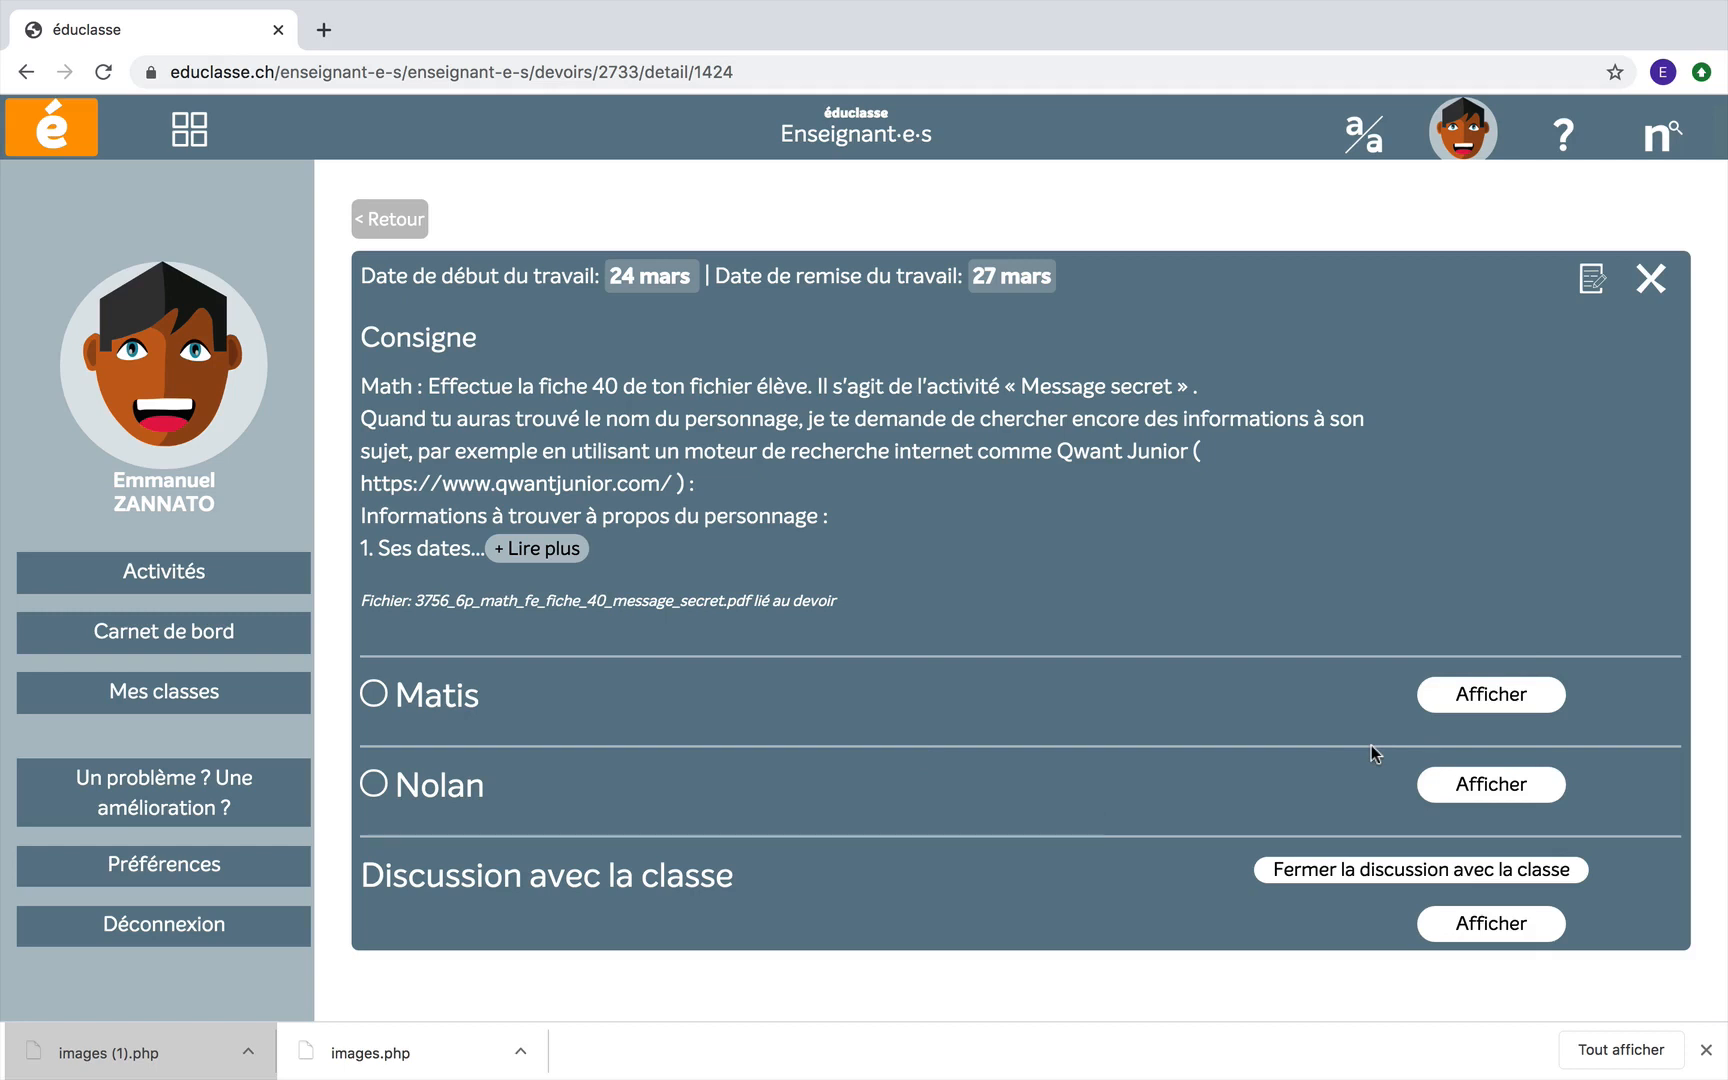
Display the second pupil's submitted work and private discussion area for the assignment
click(1492, 794)
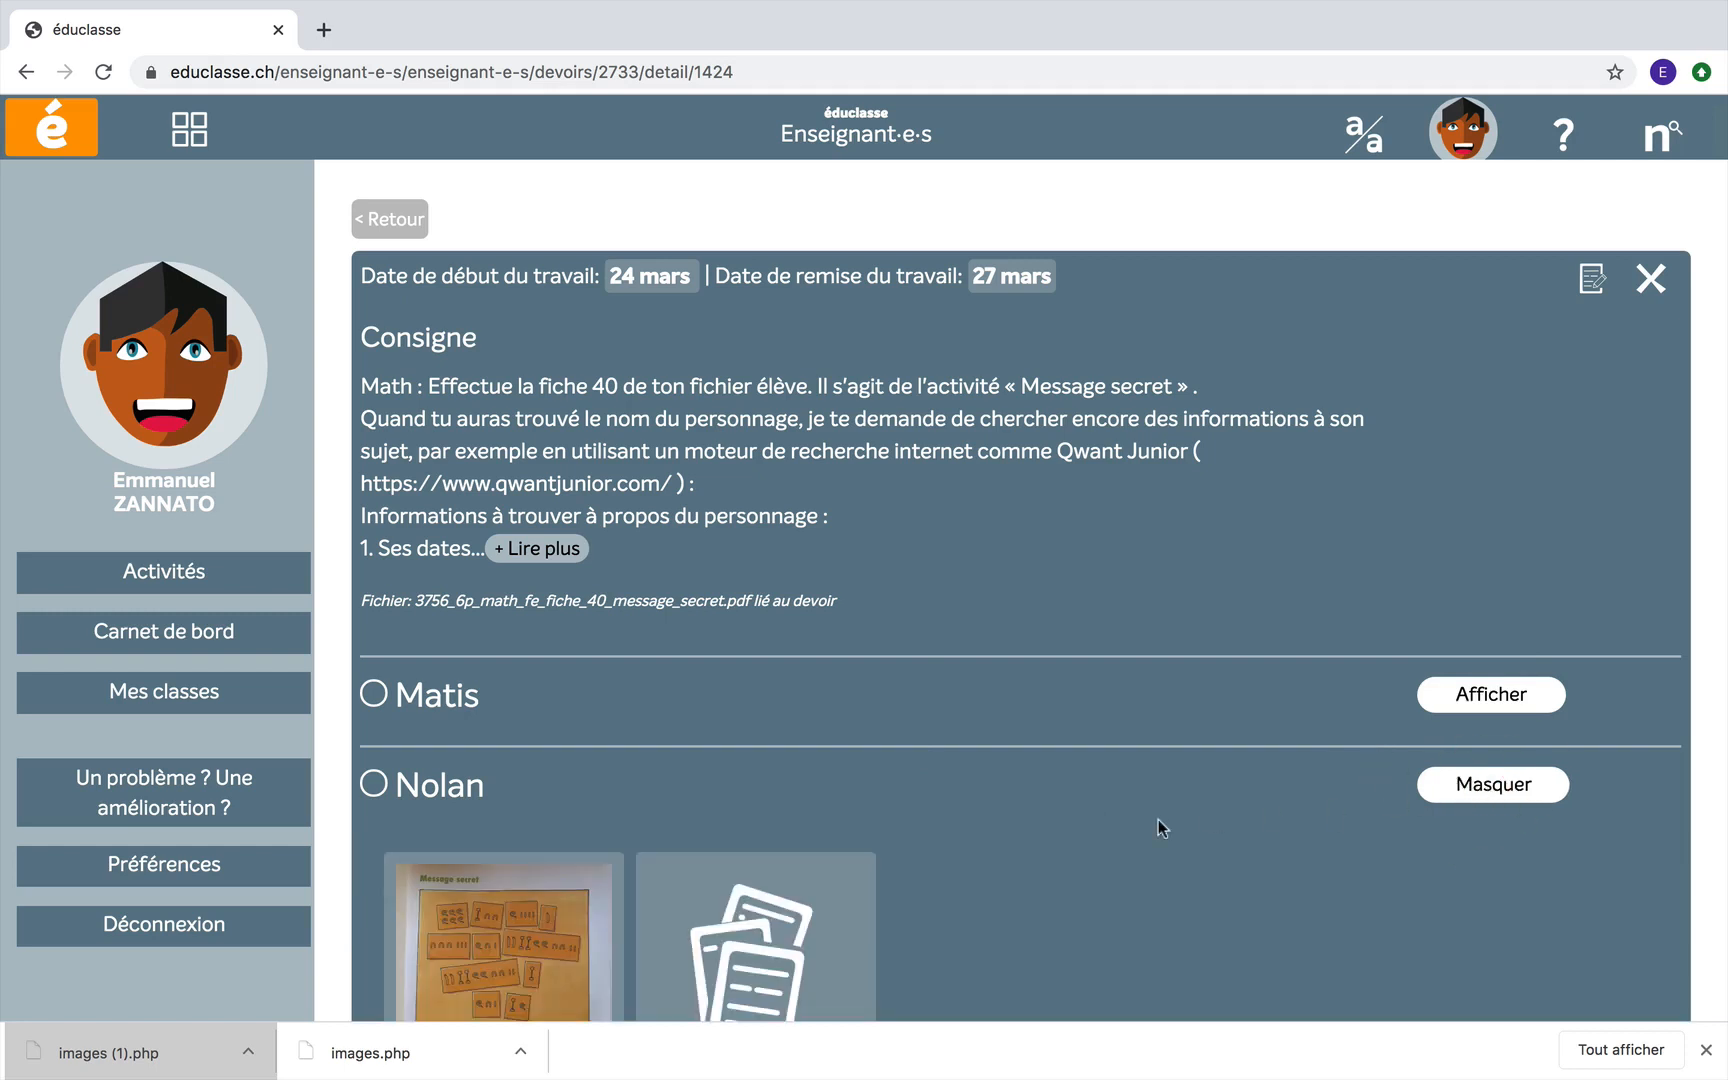
scroll(1085, 859, down, 5)
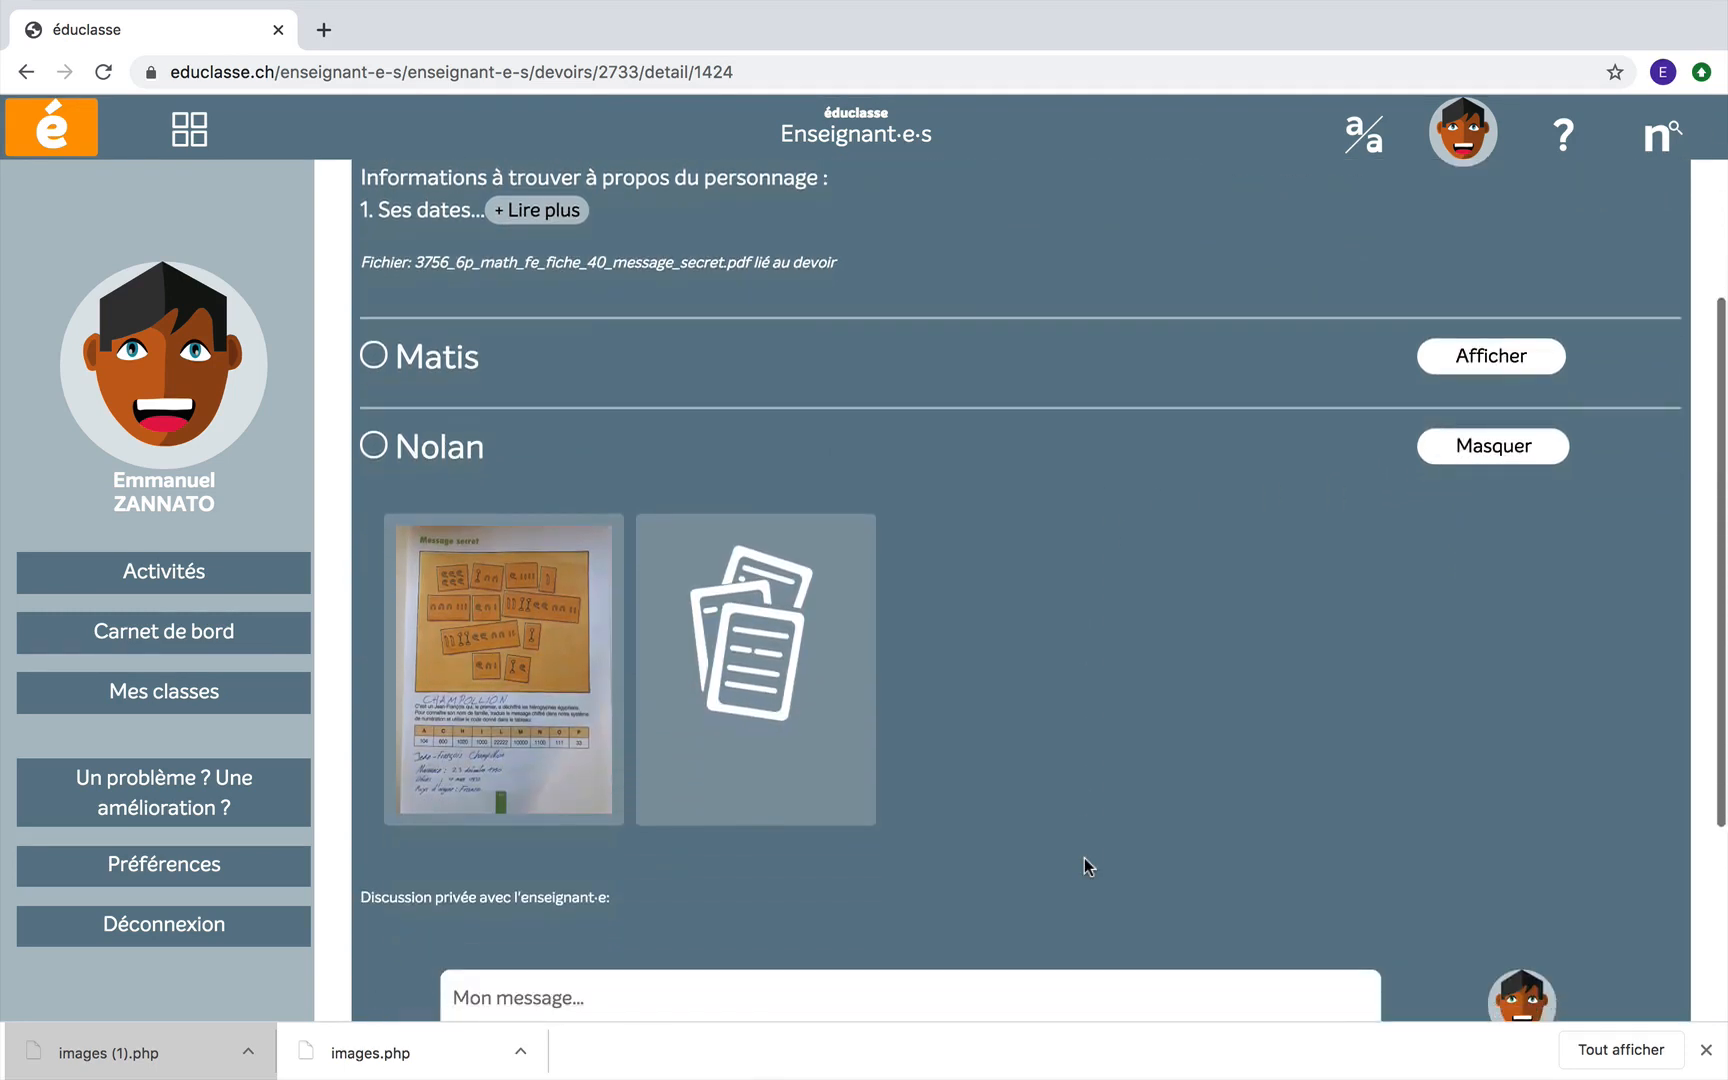
scroll(1084, 858, down, 1)
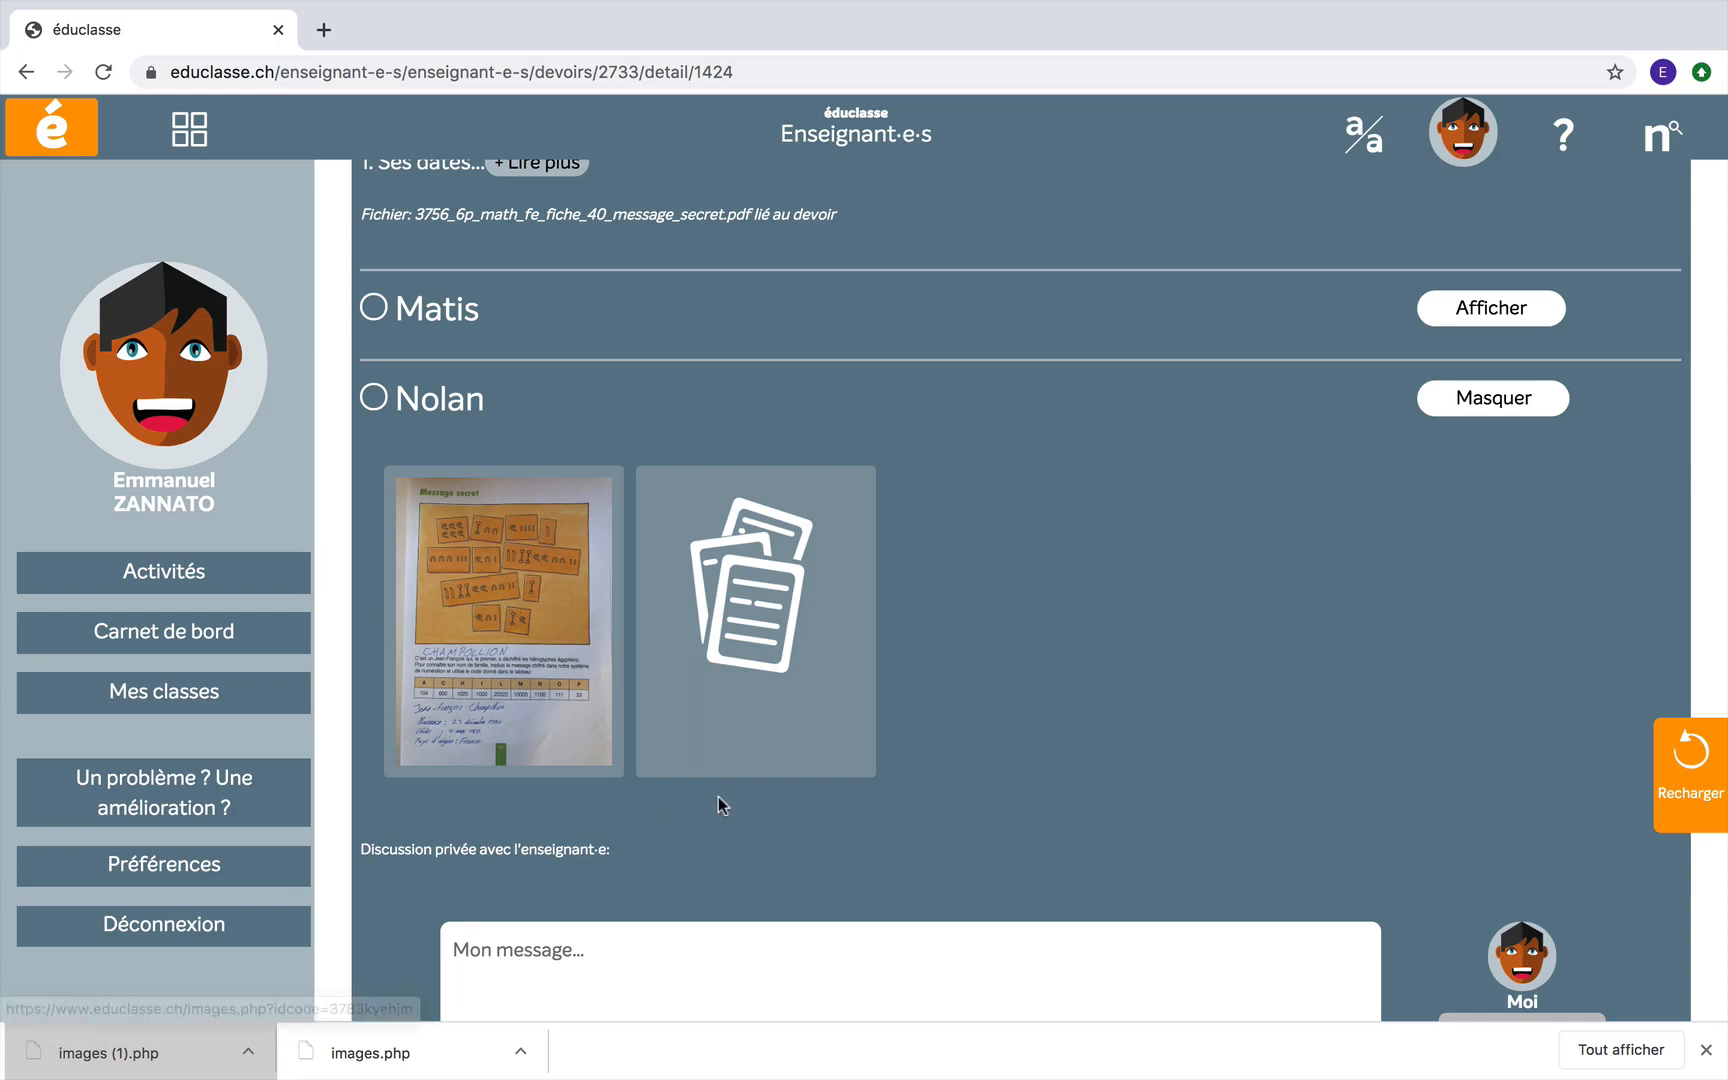
Download the second pupil's submitted PDF, read through the completed worksheet and return to the assignment page
click(763, 607)
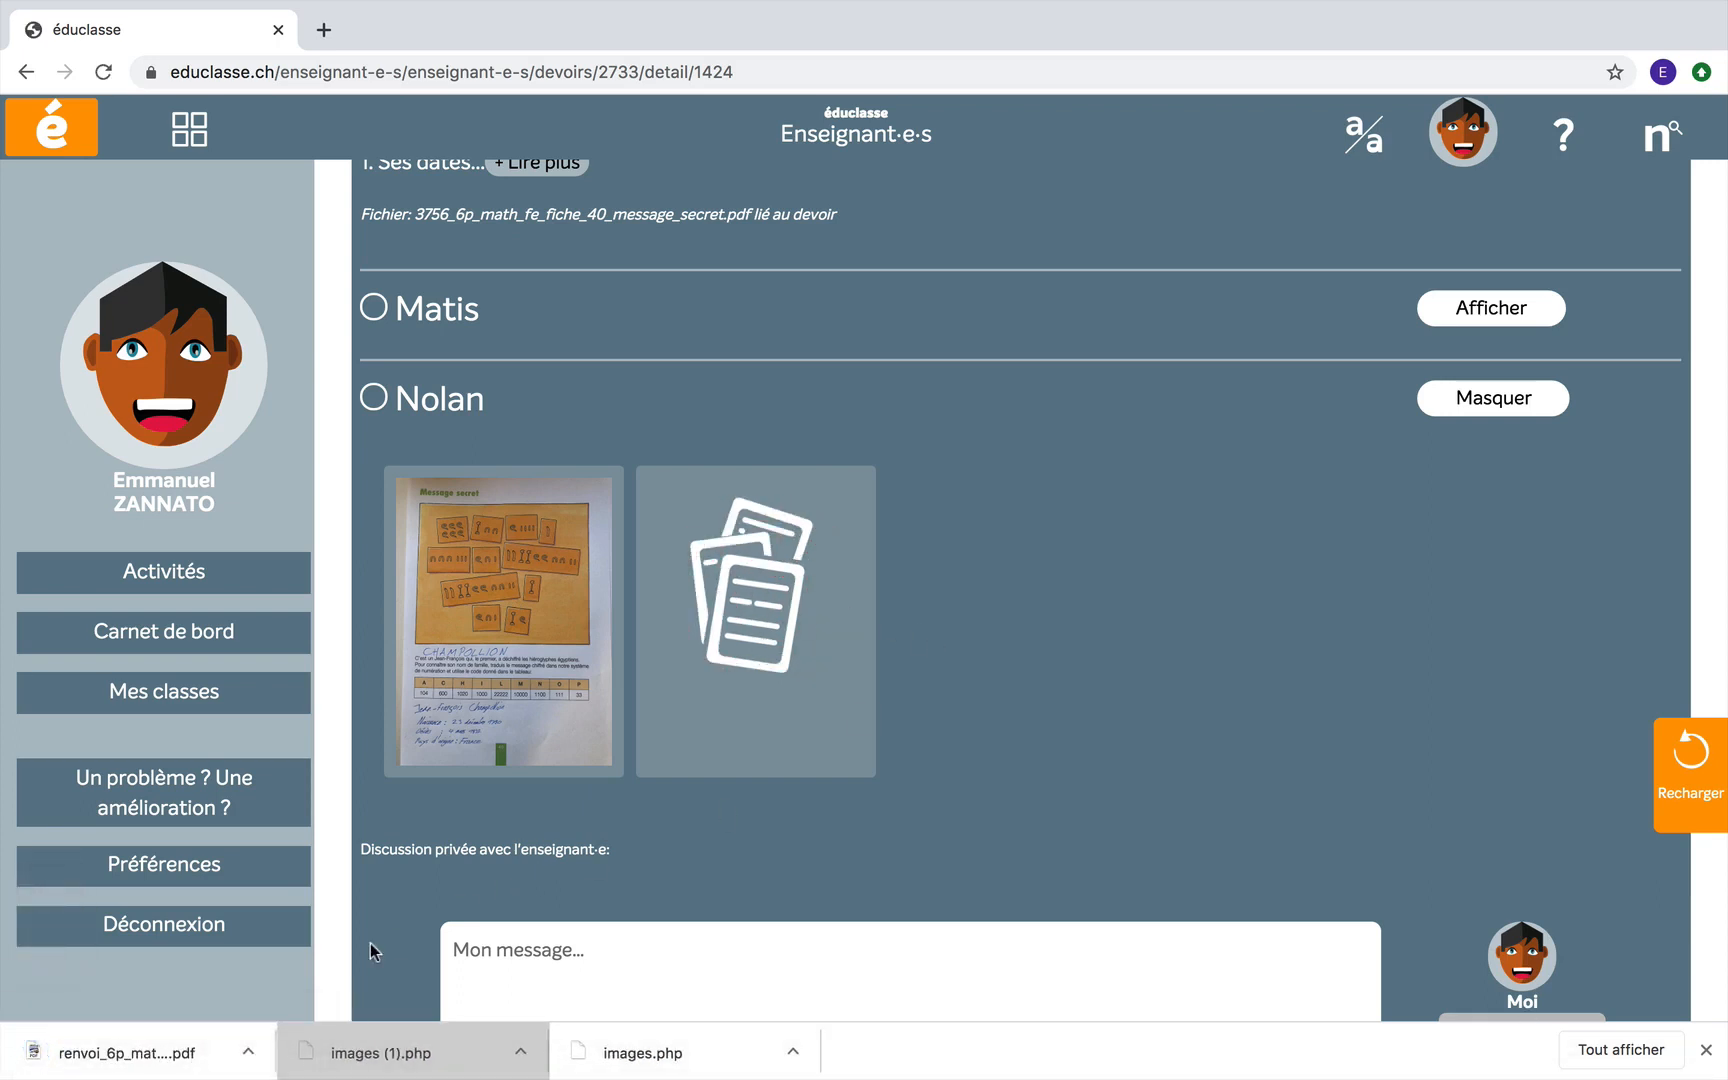
click(104, 1056)
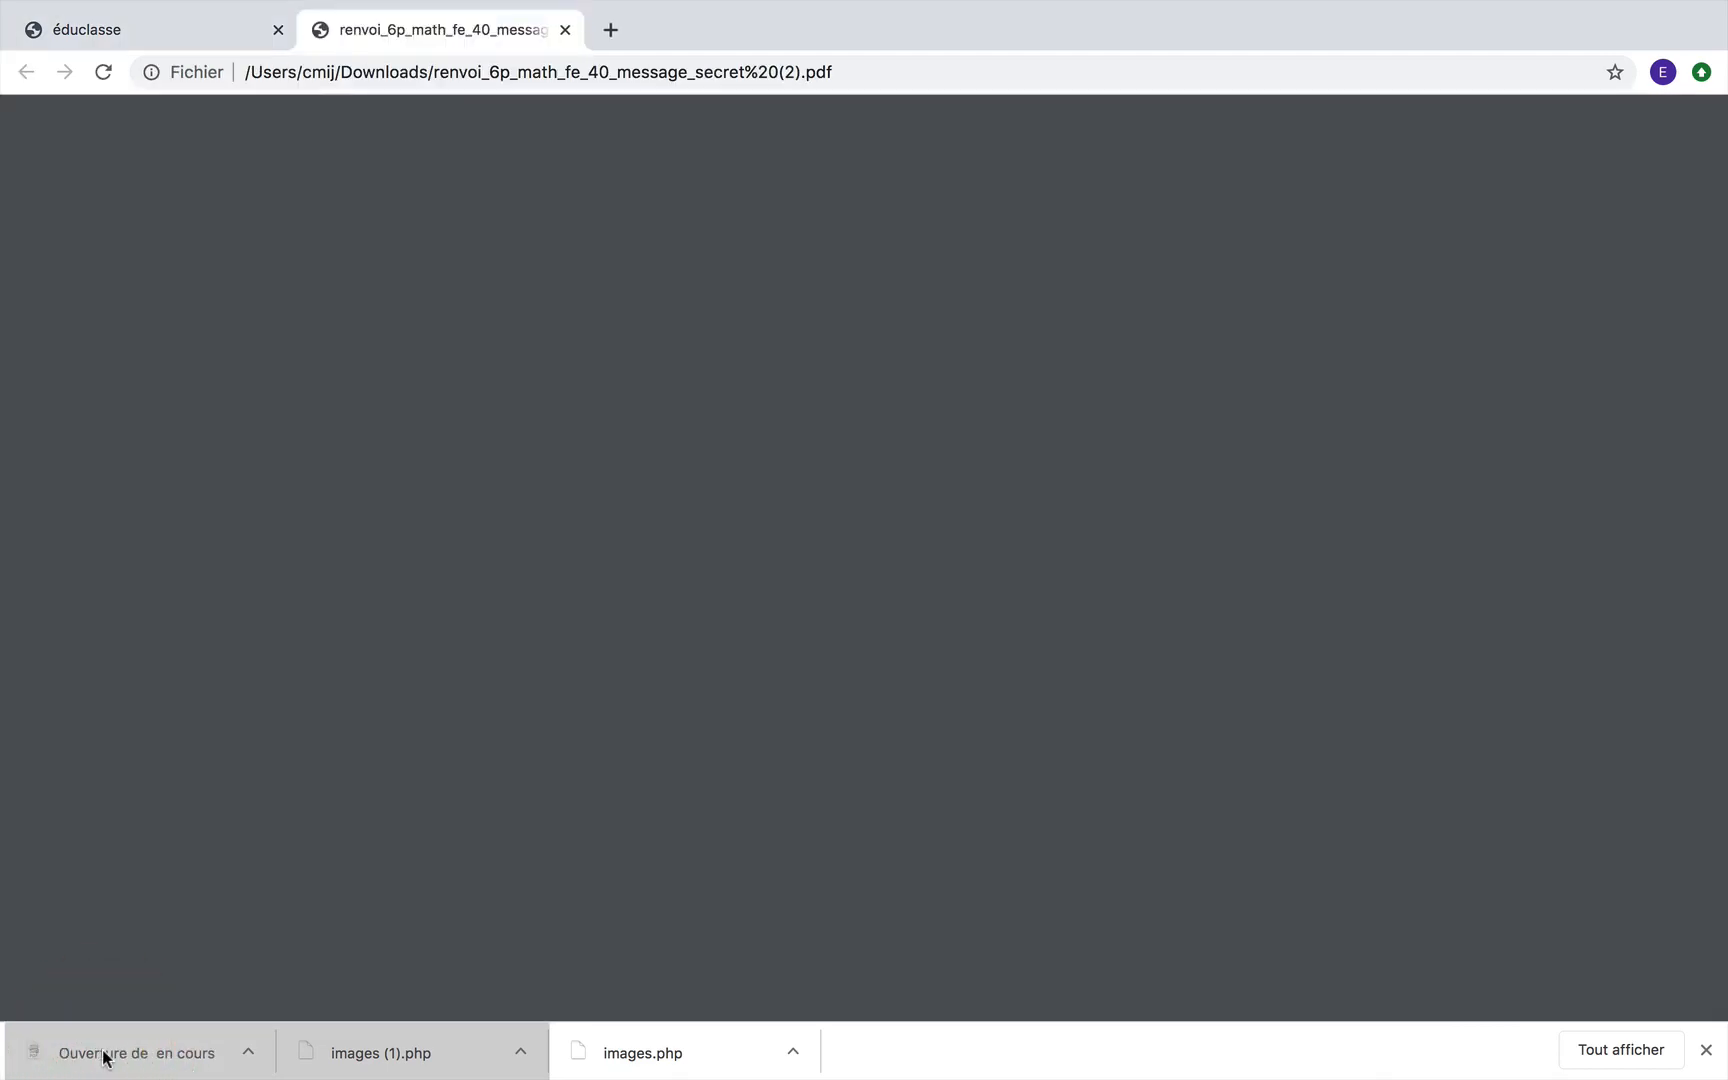
scroll(447, 734, down, 3)
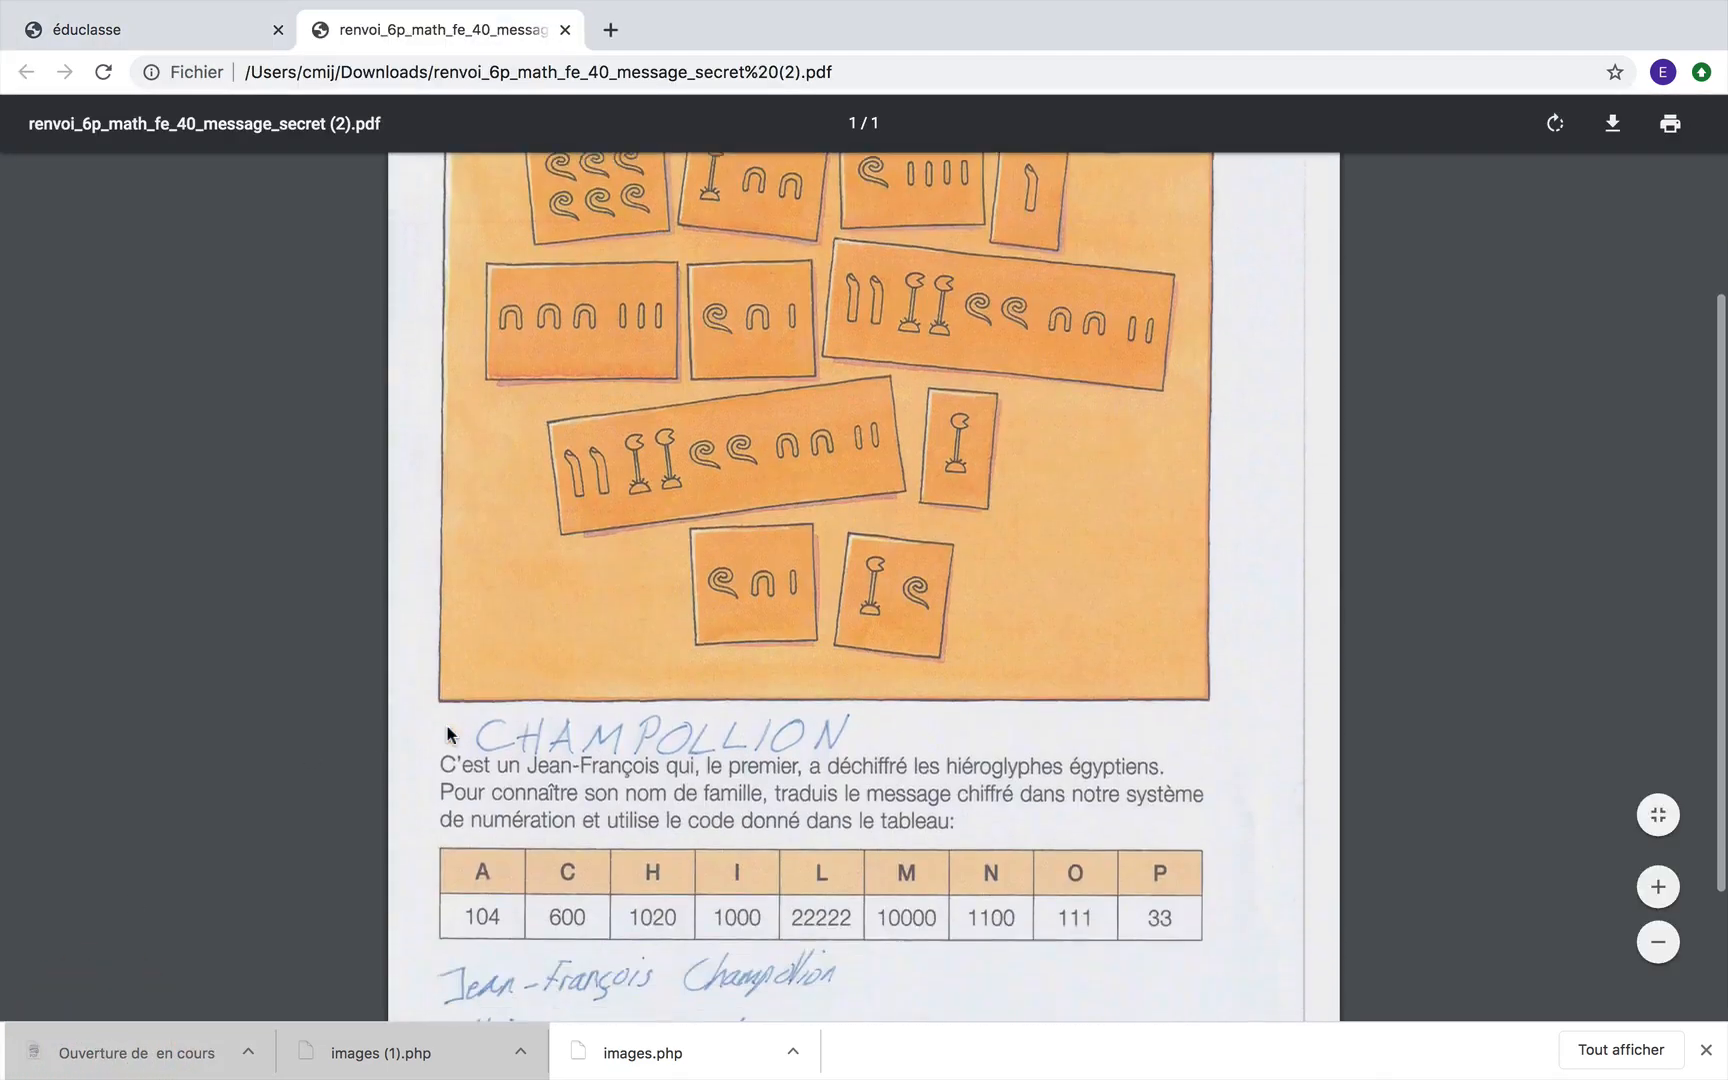
scroll(447, 734, down, 3)
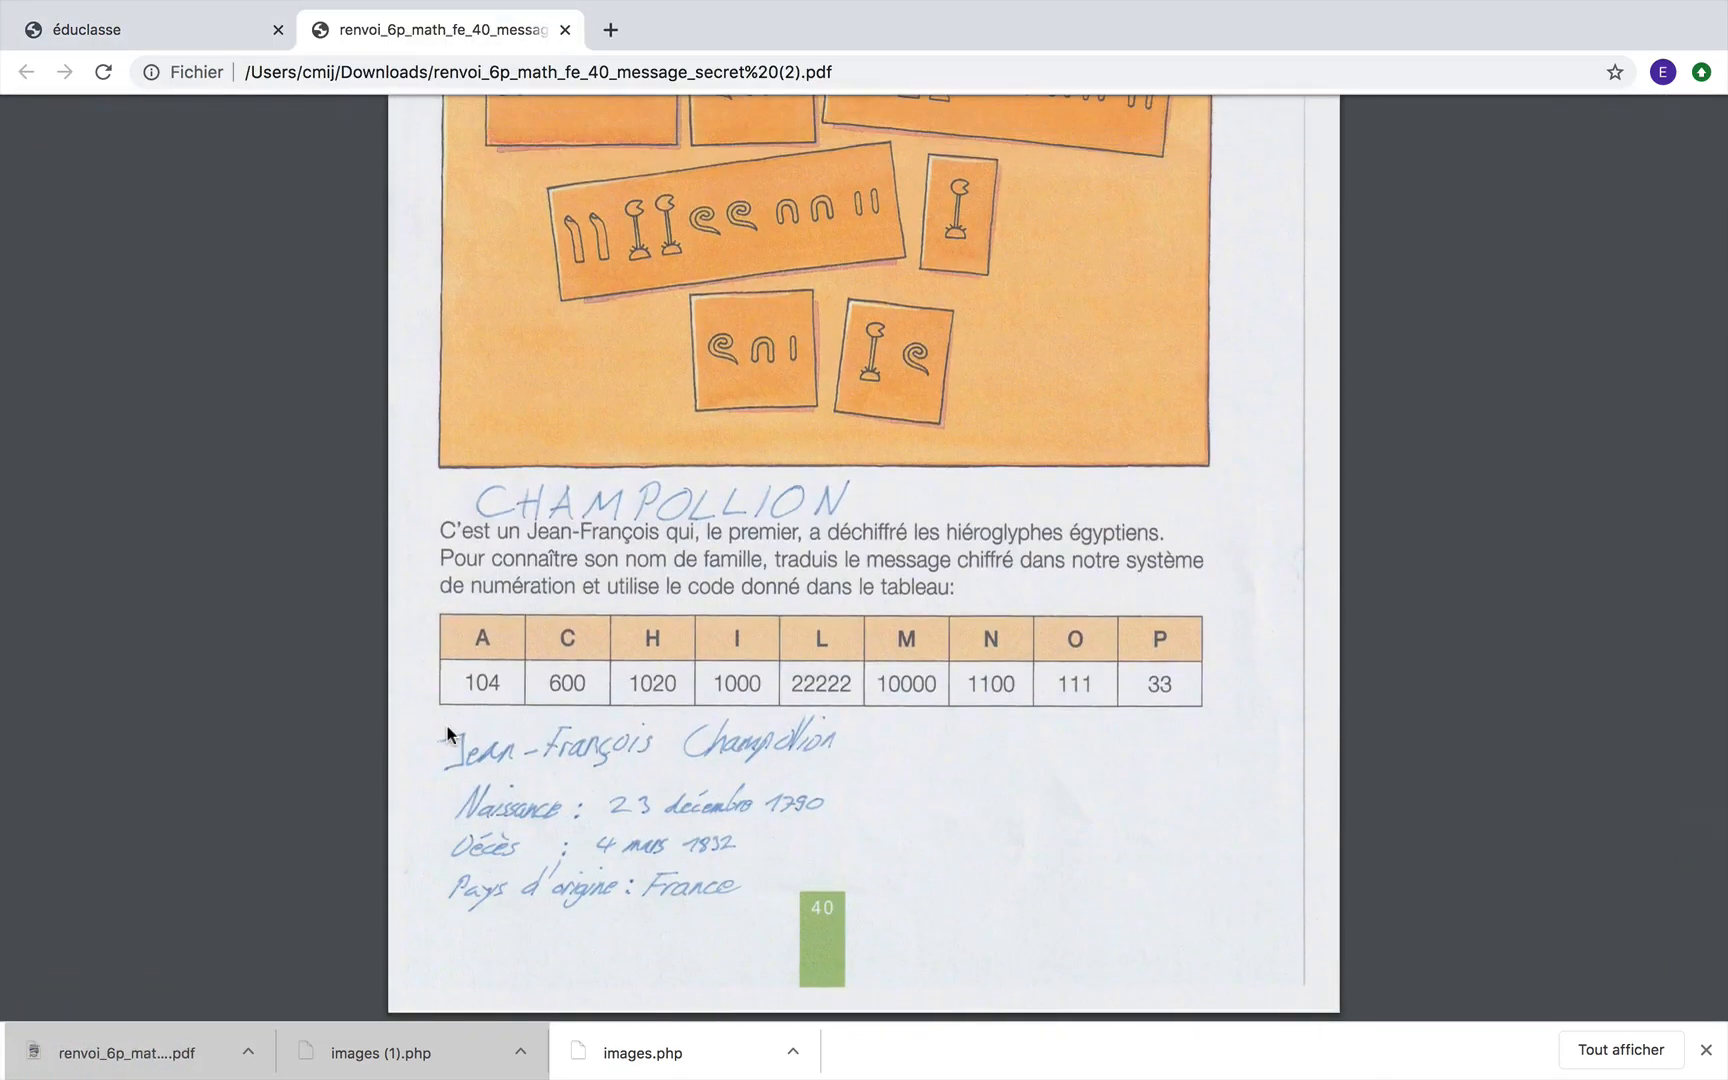
scroll(418, 595, up, 6)
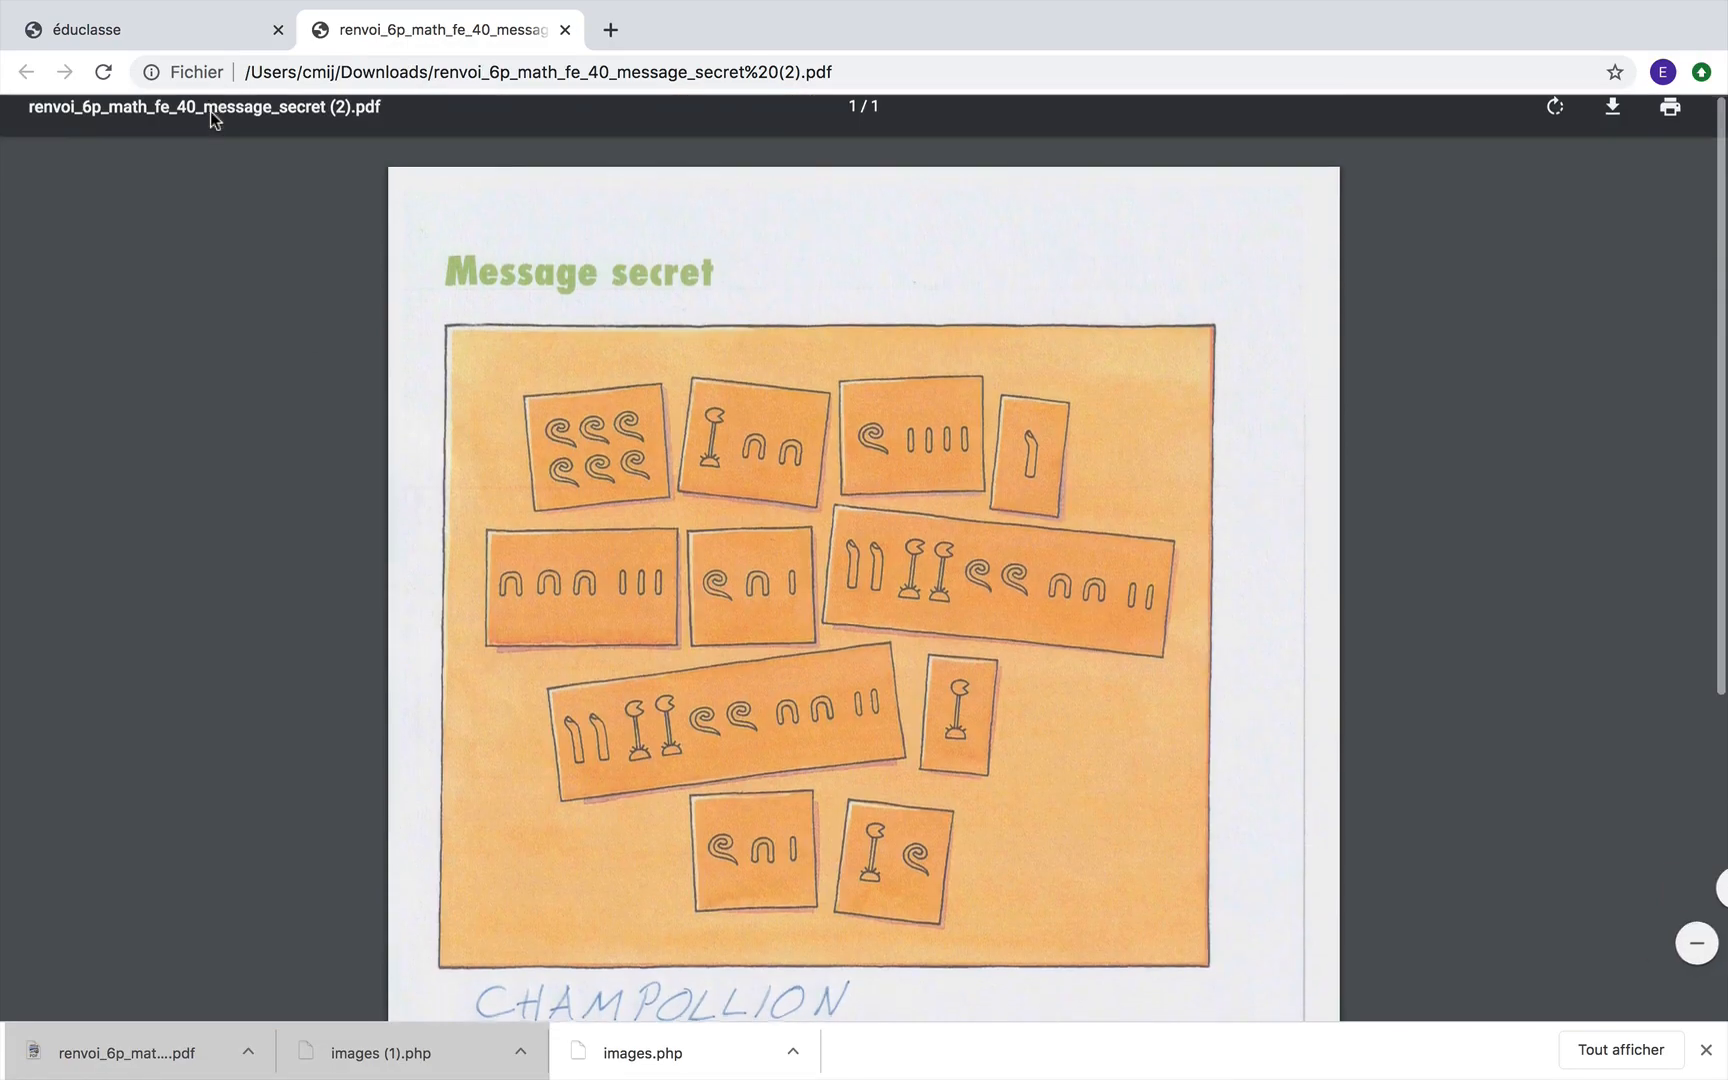
click(140, 38)
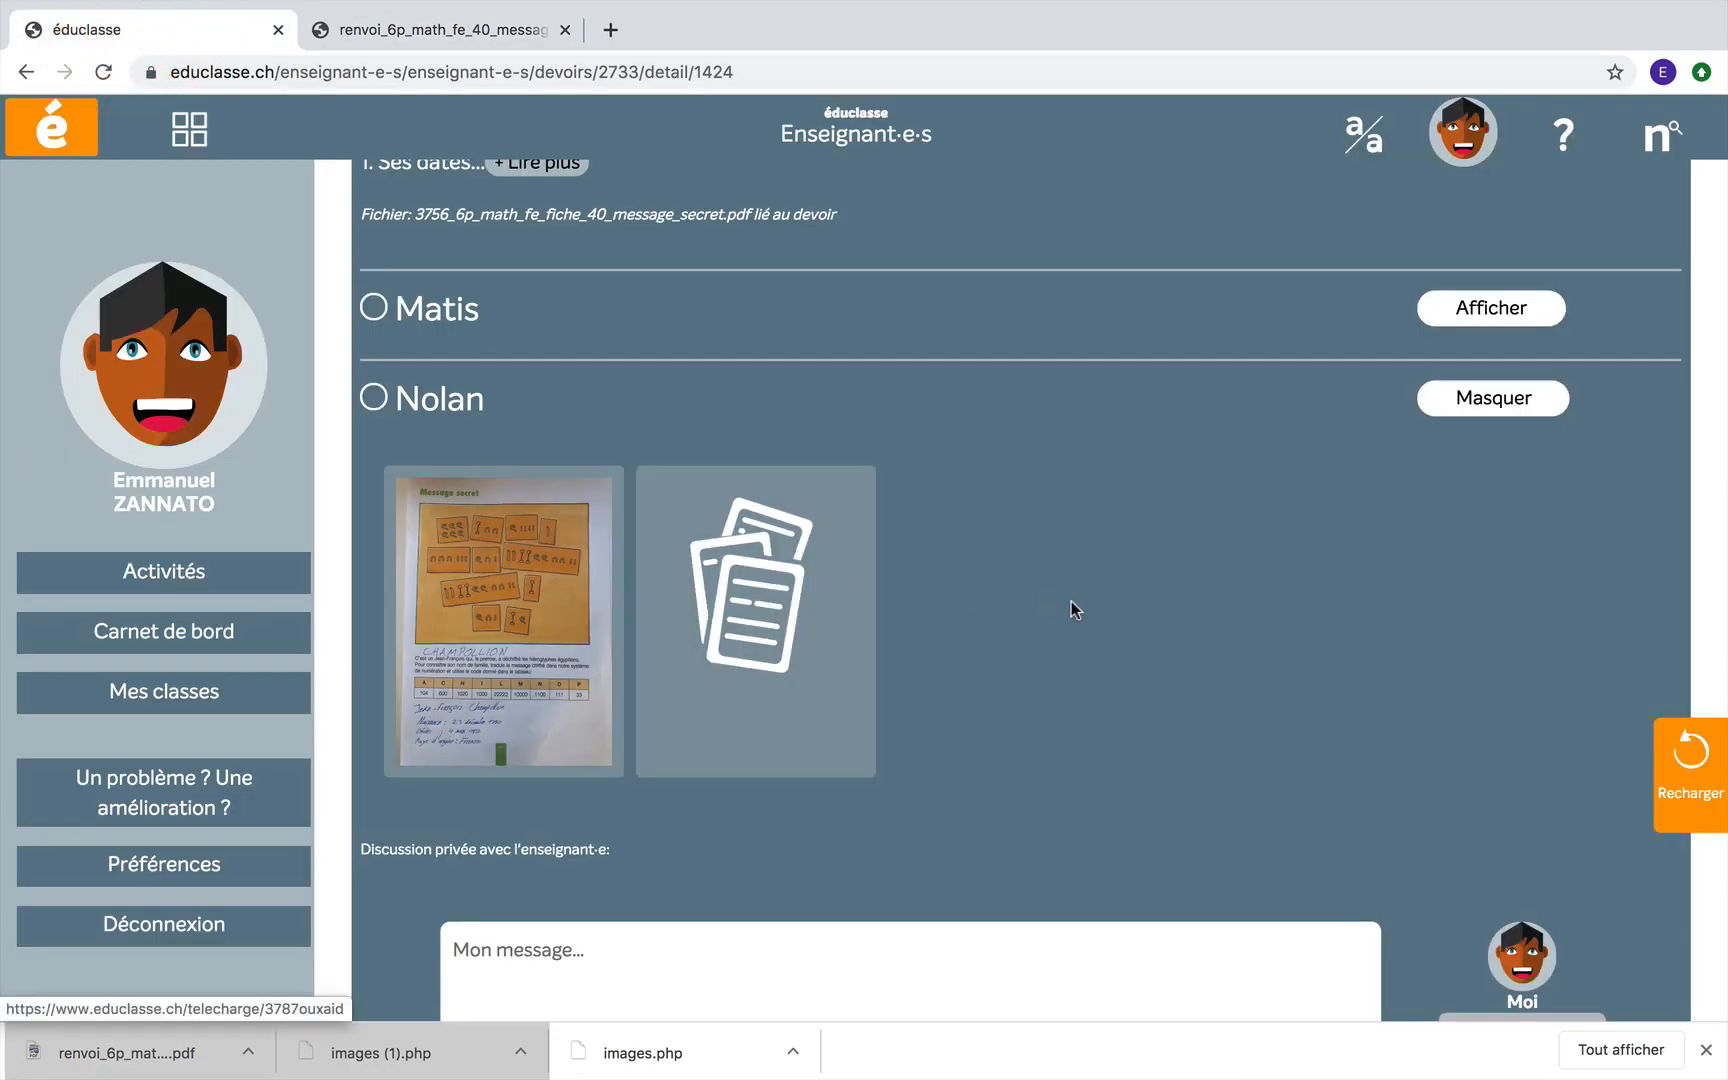
Send the second pupil a private message reading "Bravo" followed by the pupil's first name, and check the posted message
scroll(1071, 601, up, 2)
scroll(1071, 601, down, 5)
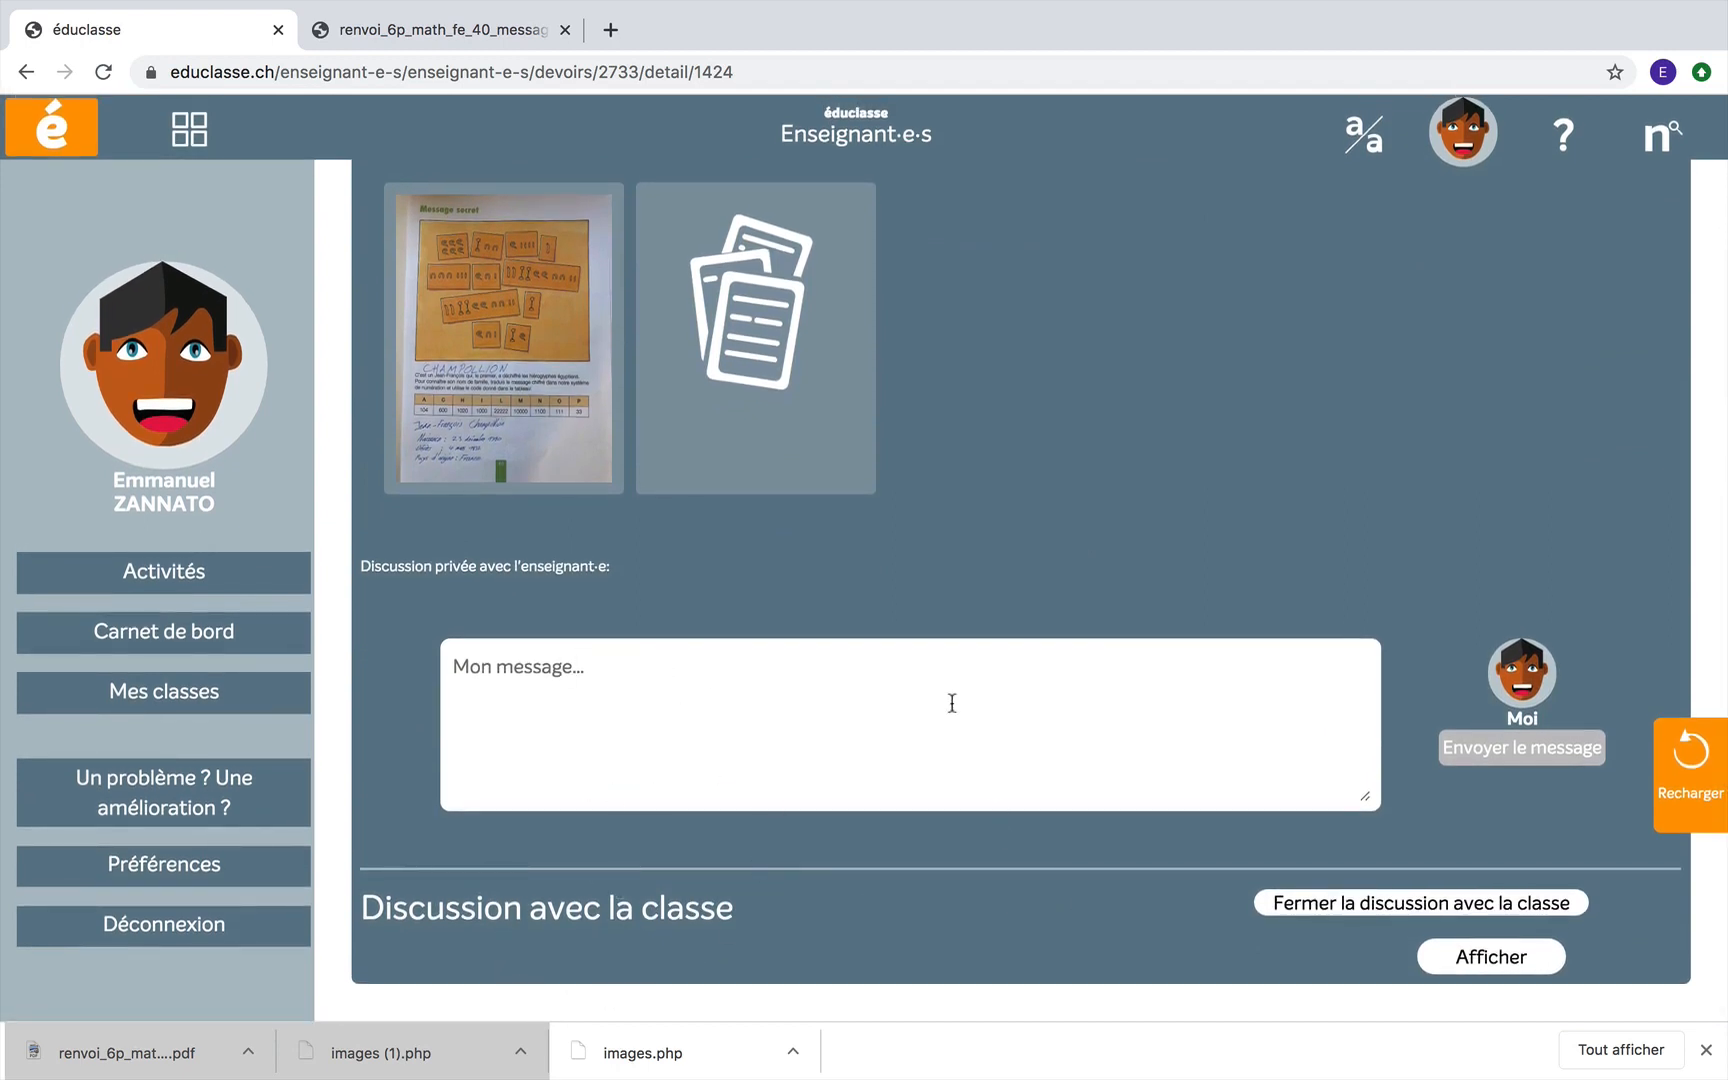
scroll(952, 703, up, 3)
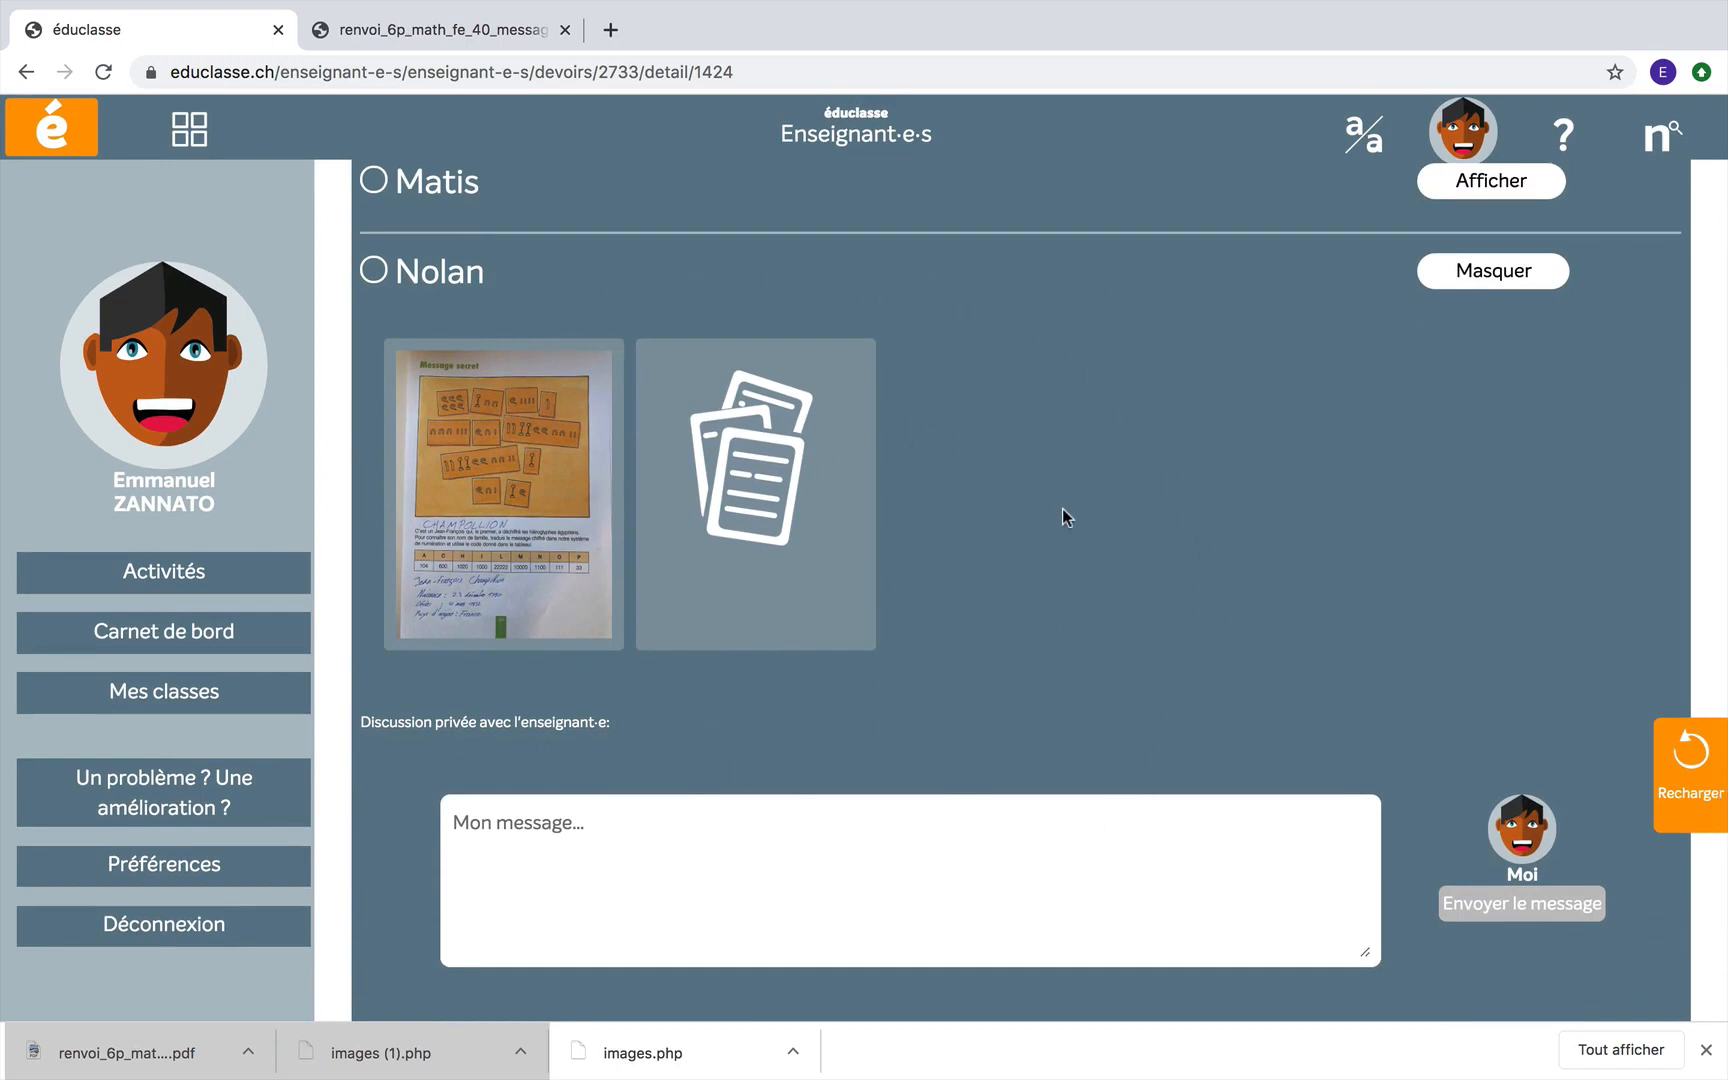
click(481, 822)
text(Bravo Nolan)
click(1476, 912)
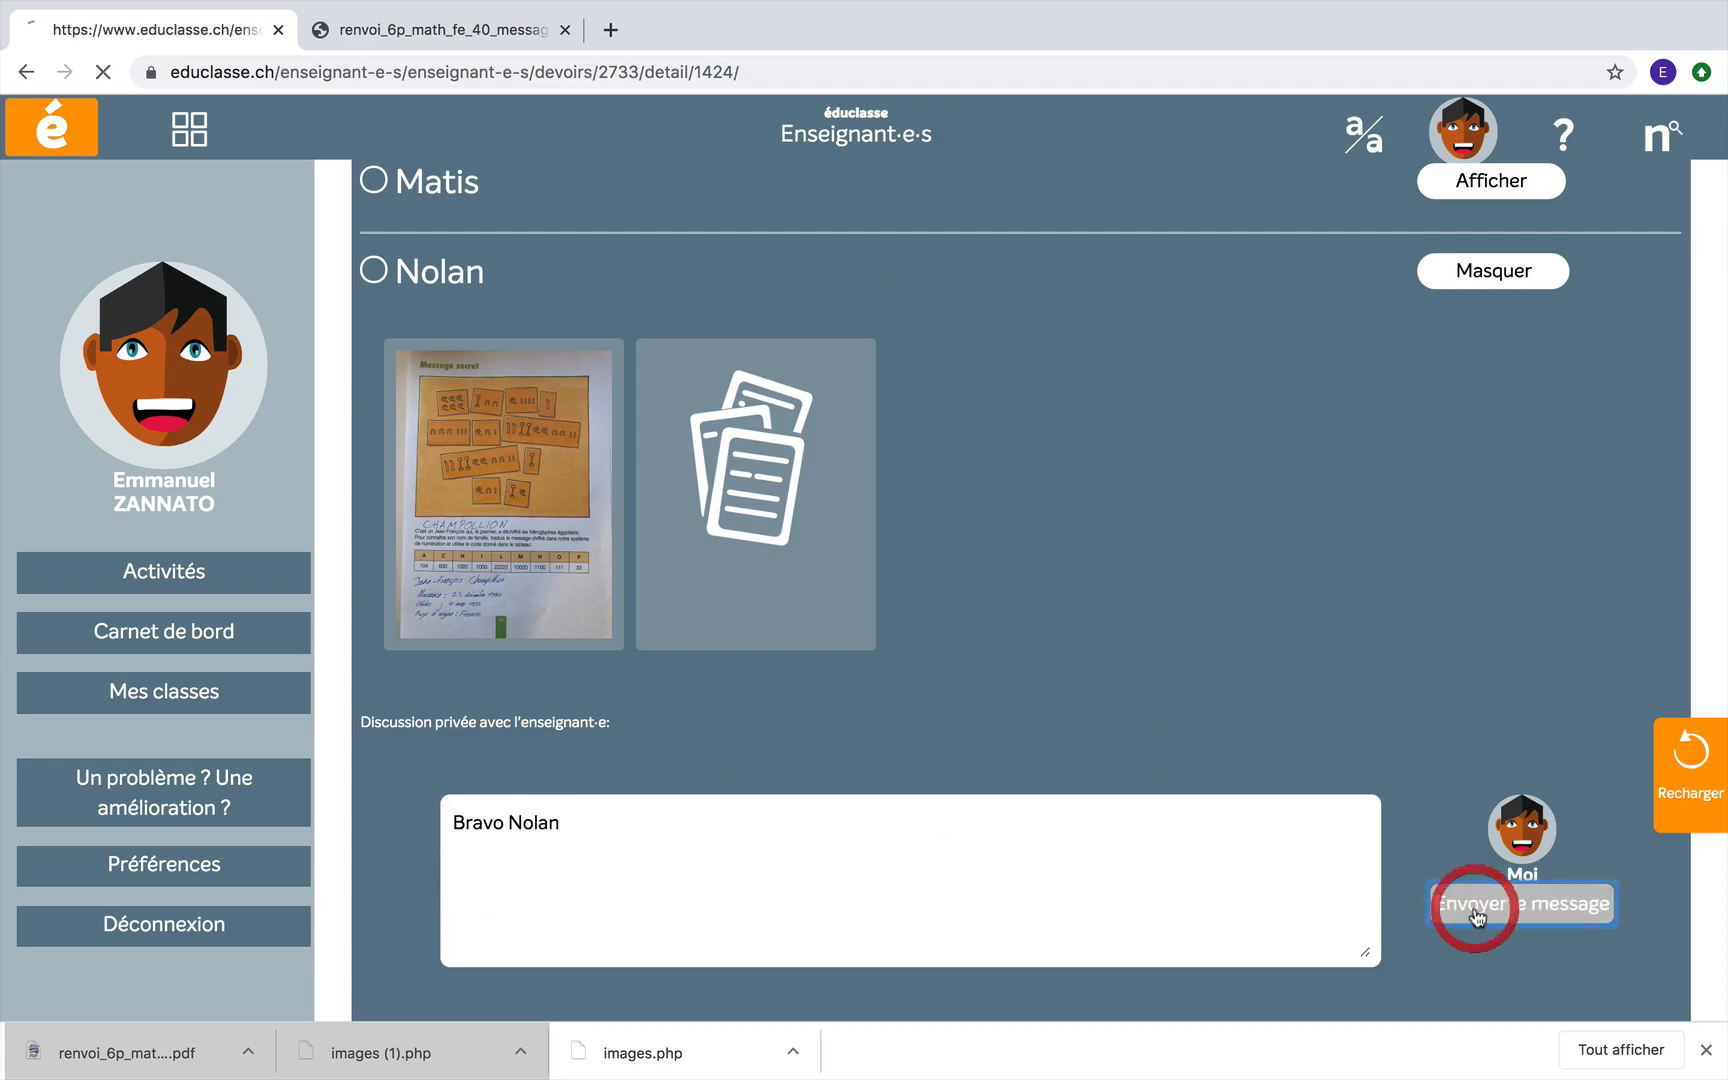
scroll(907, 749, down, 9)
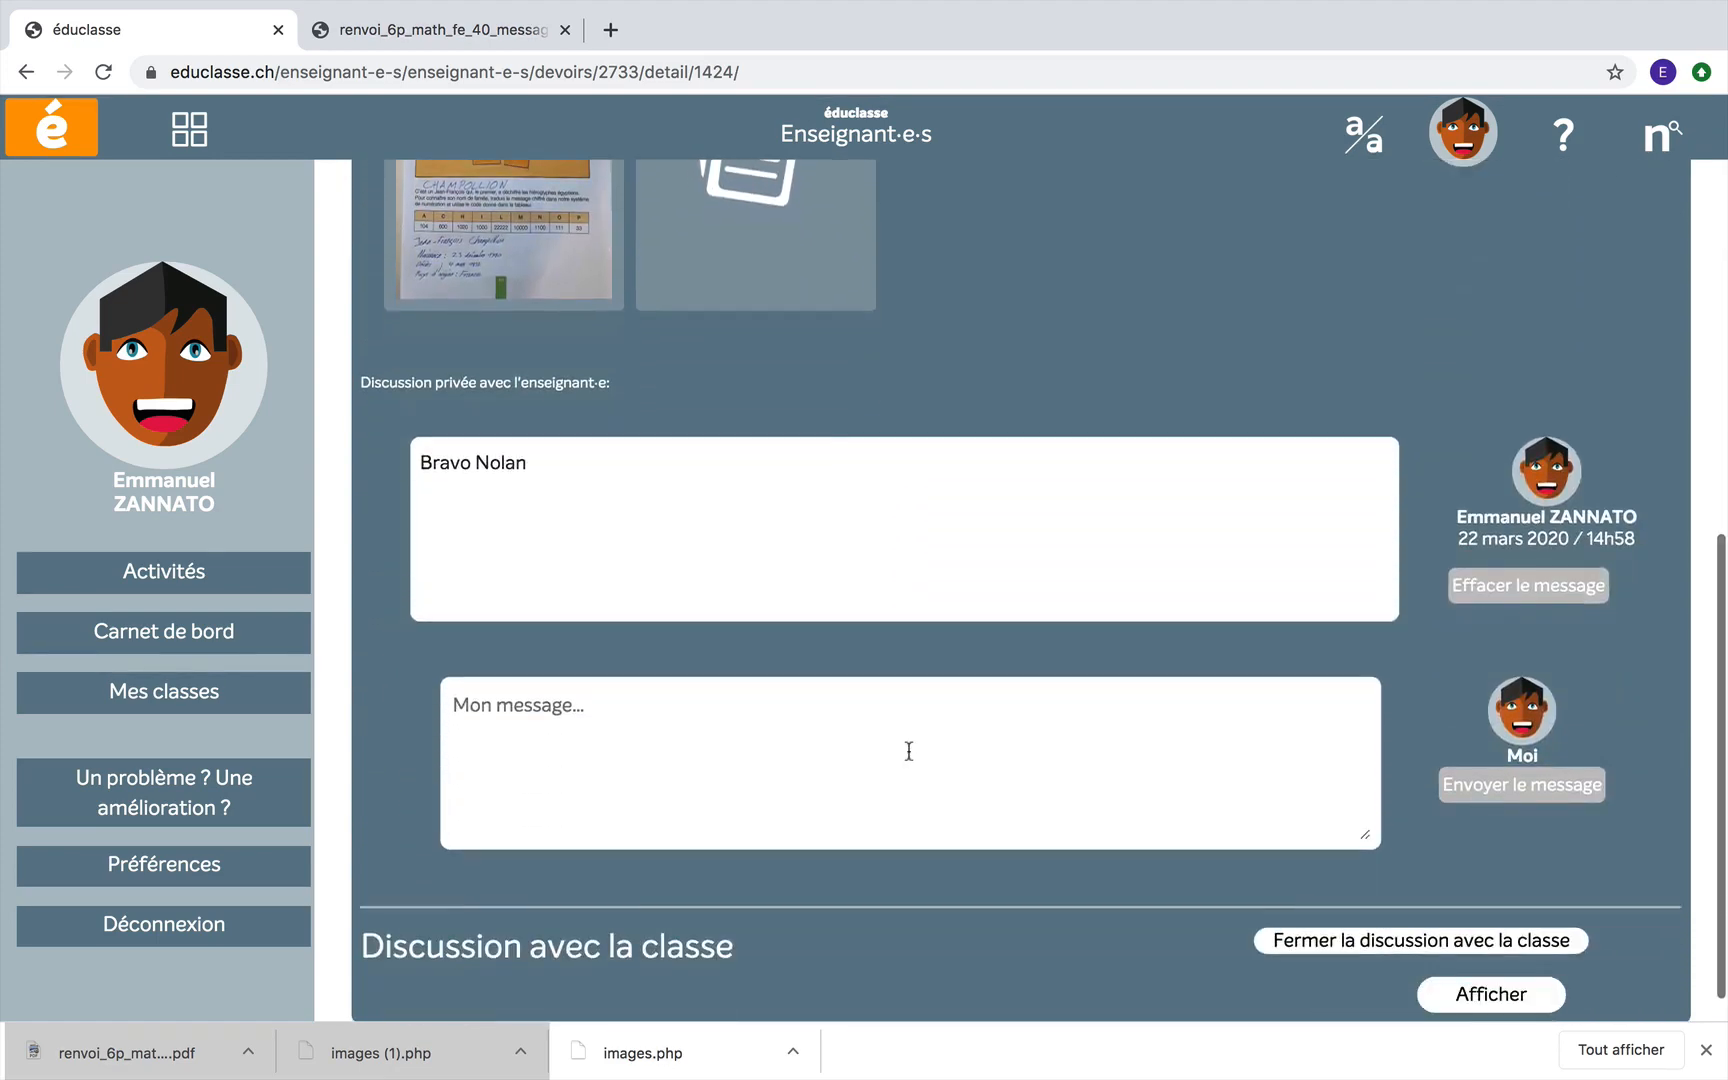
scroll(910, 752, down, 1)
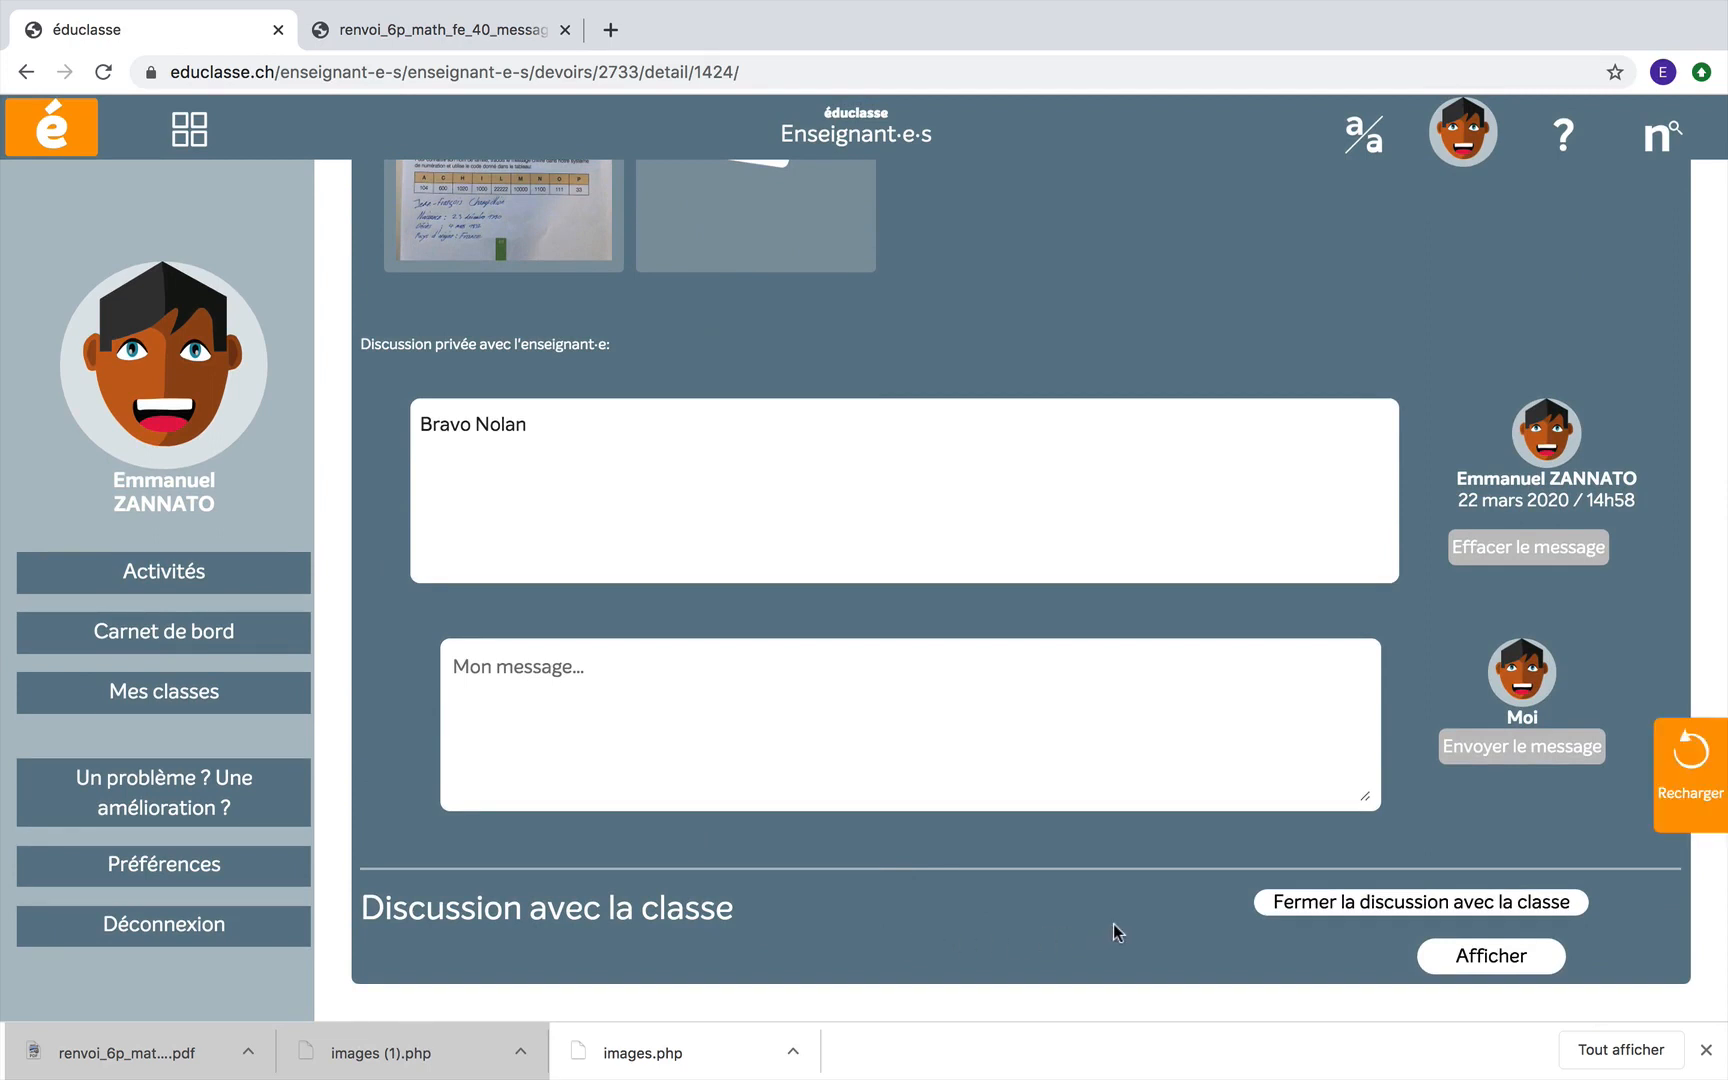
Display the class discussion and read the pupil's reply to the teacher's message
click(1484, 952)
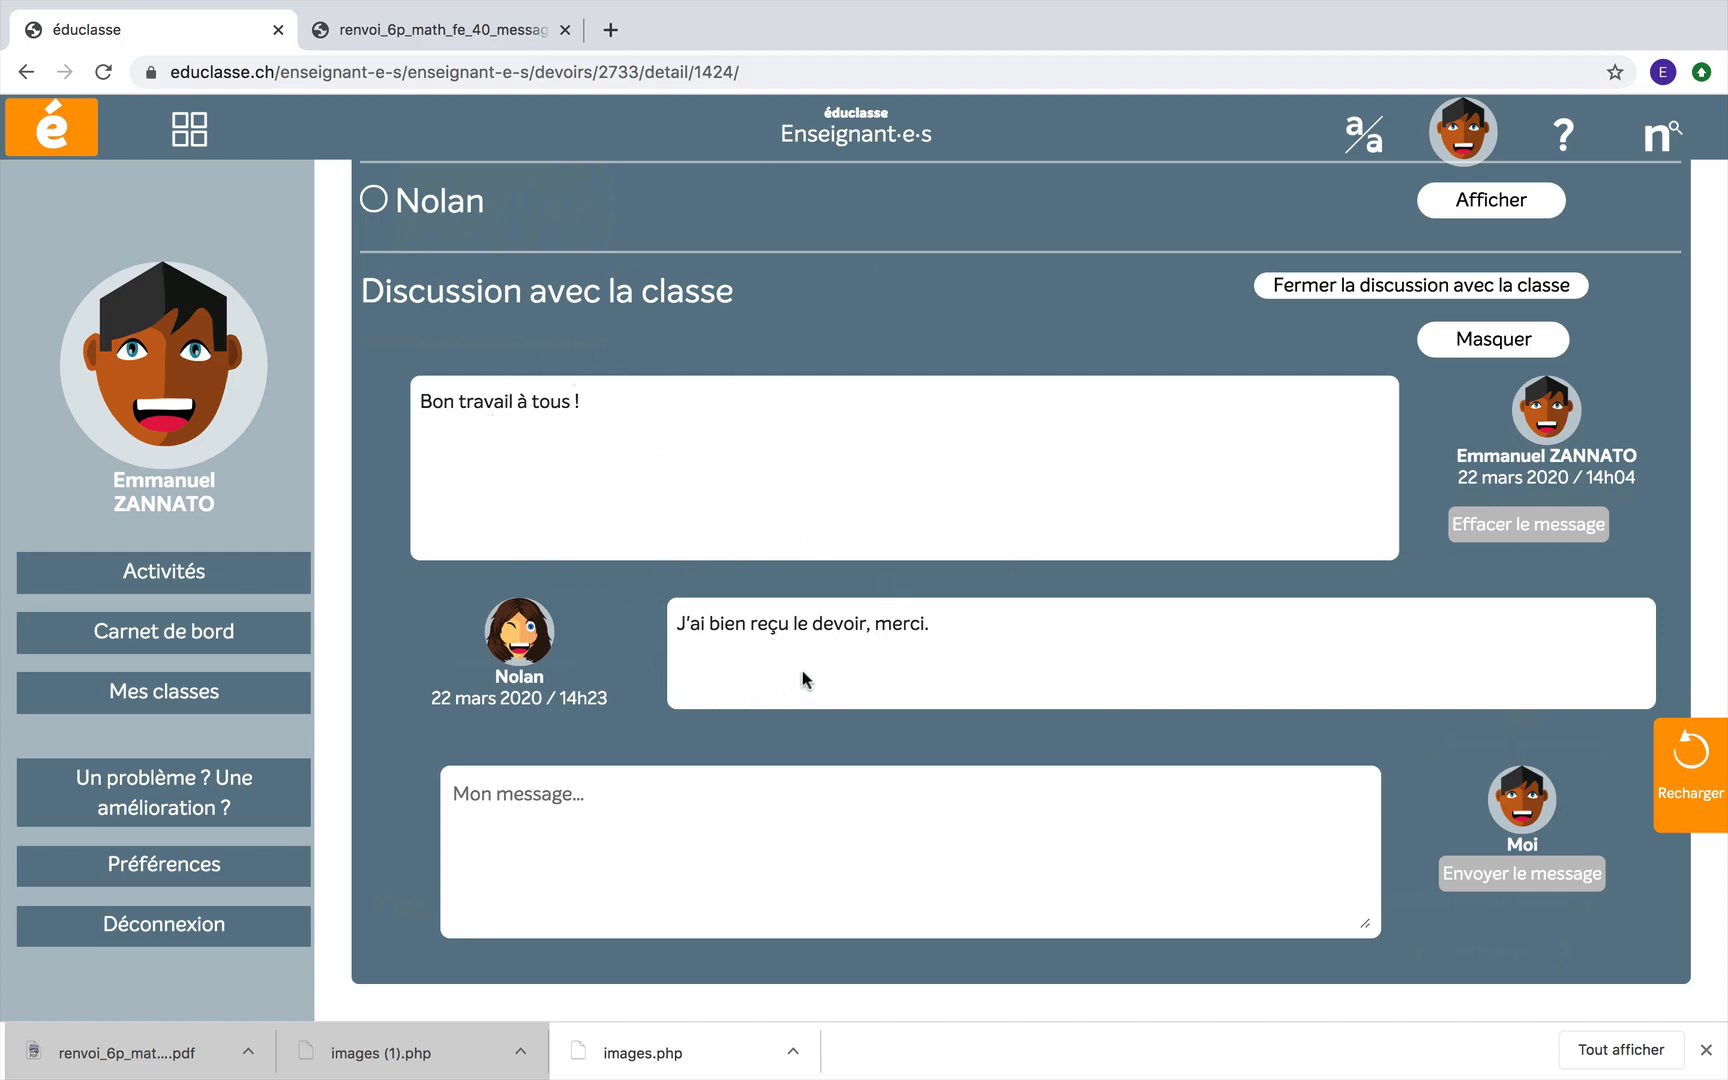
scroll(975, 655, up, 1)
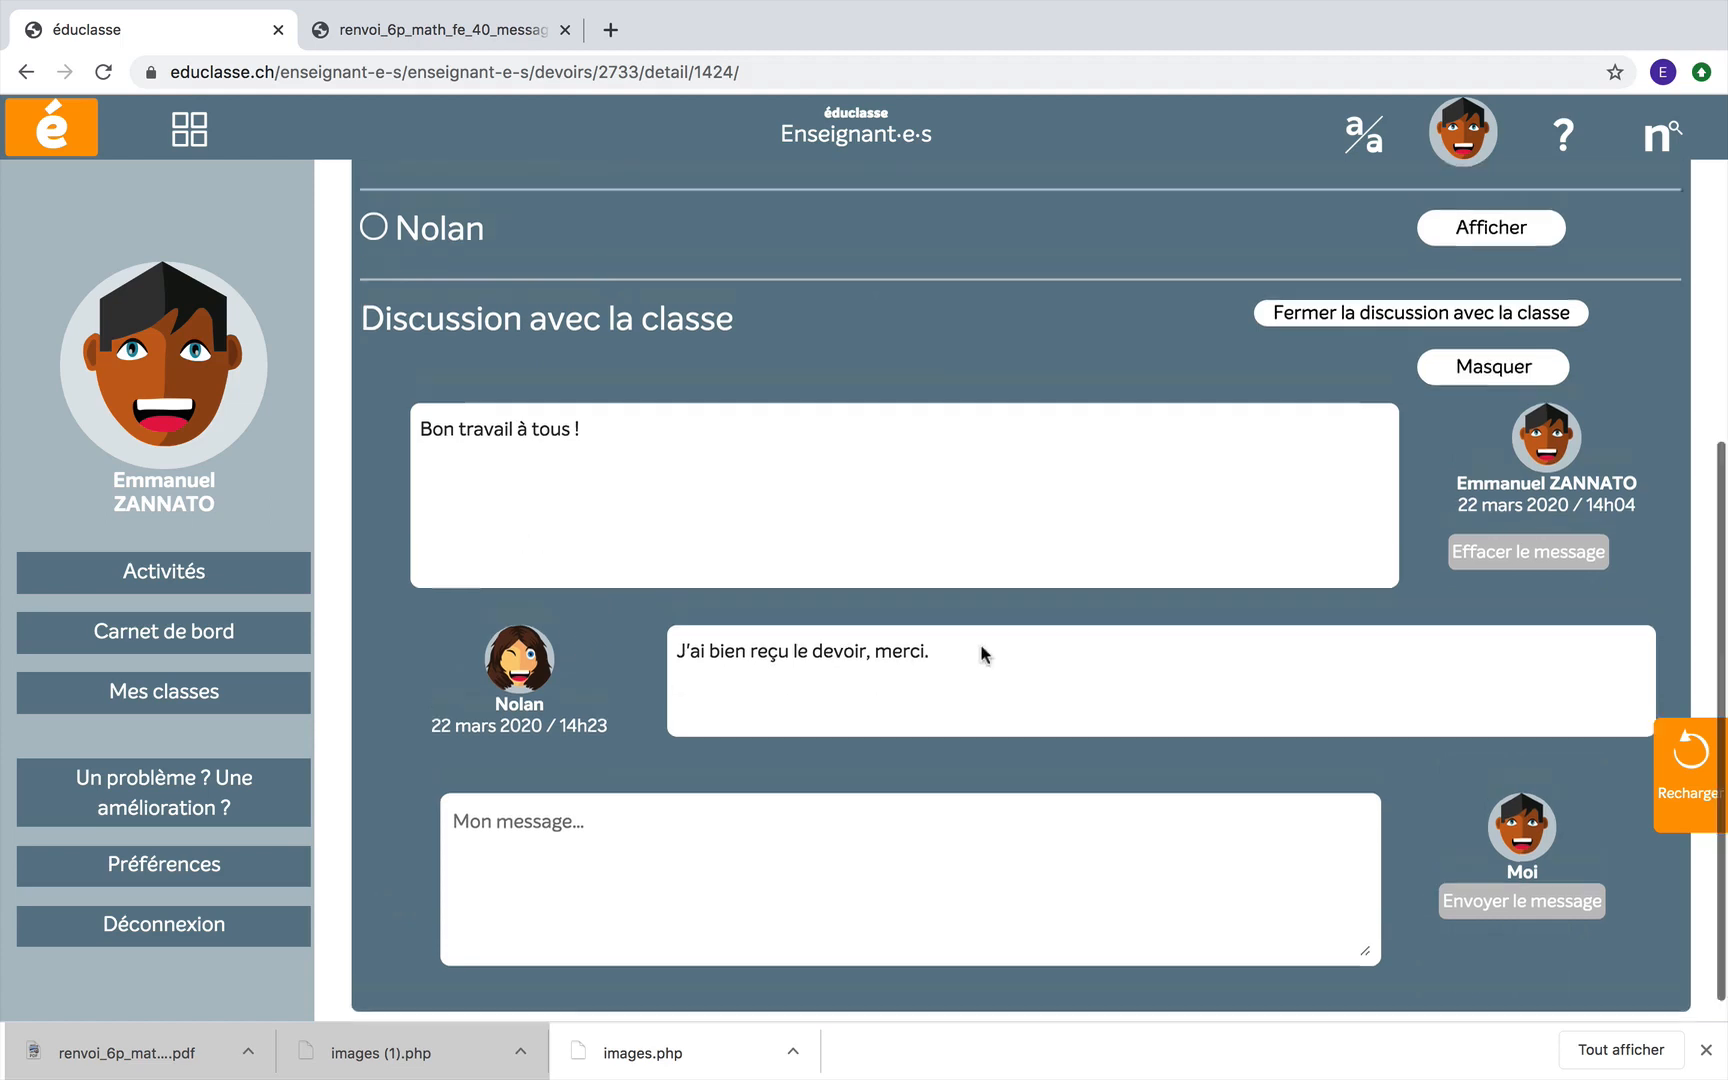
scroll(980, 643, up, 5)
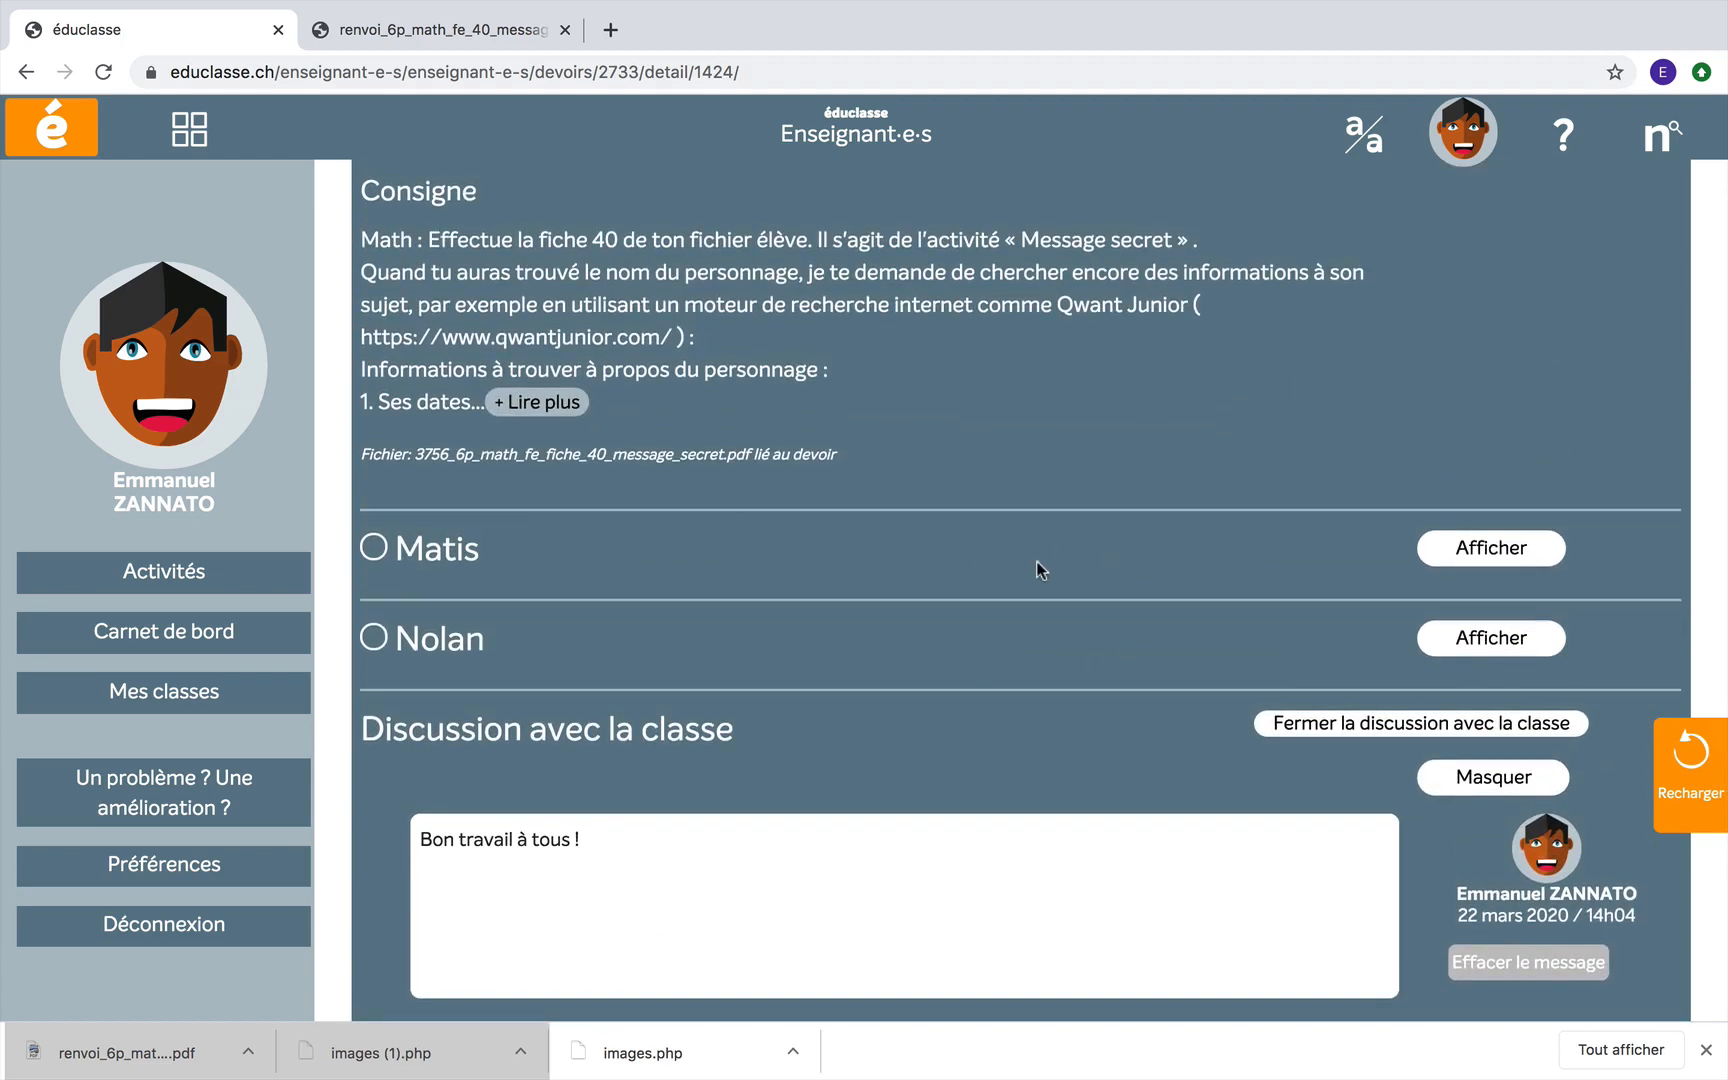
Display the first pupil's submitted work and reload the assignment page to fetch any new content
click(1471, 553)
scroll(1014, 616, down, 2)
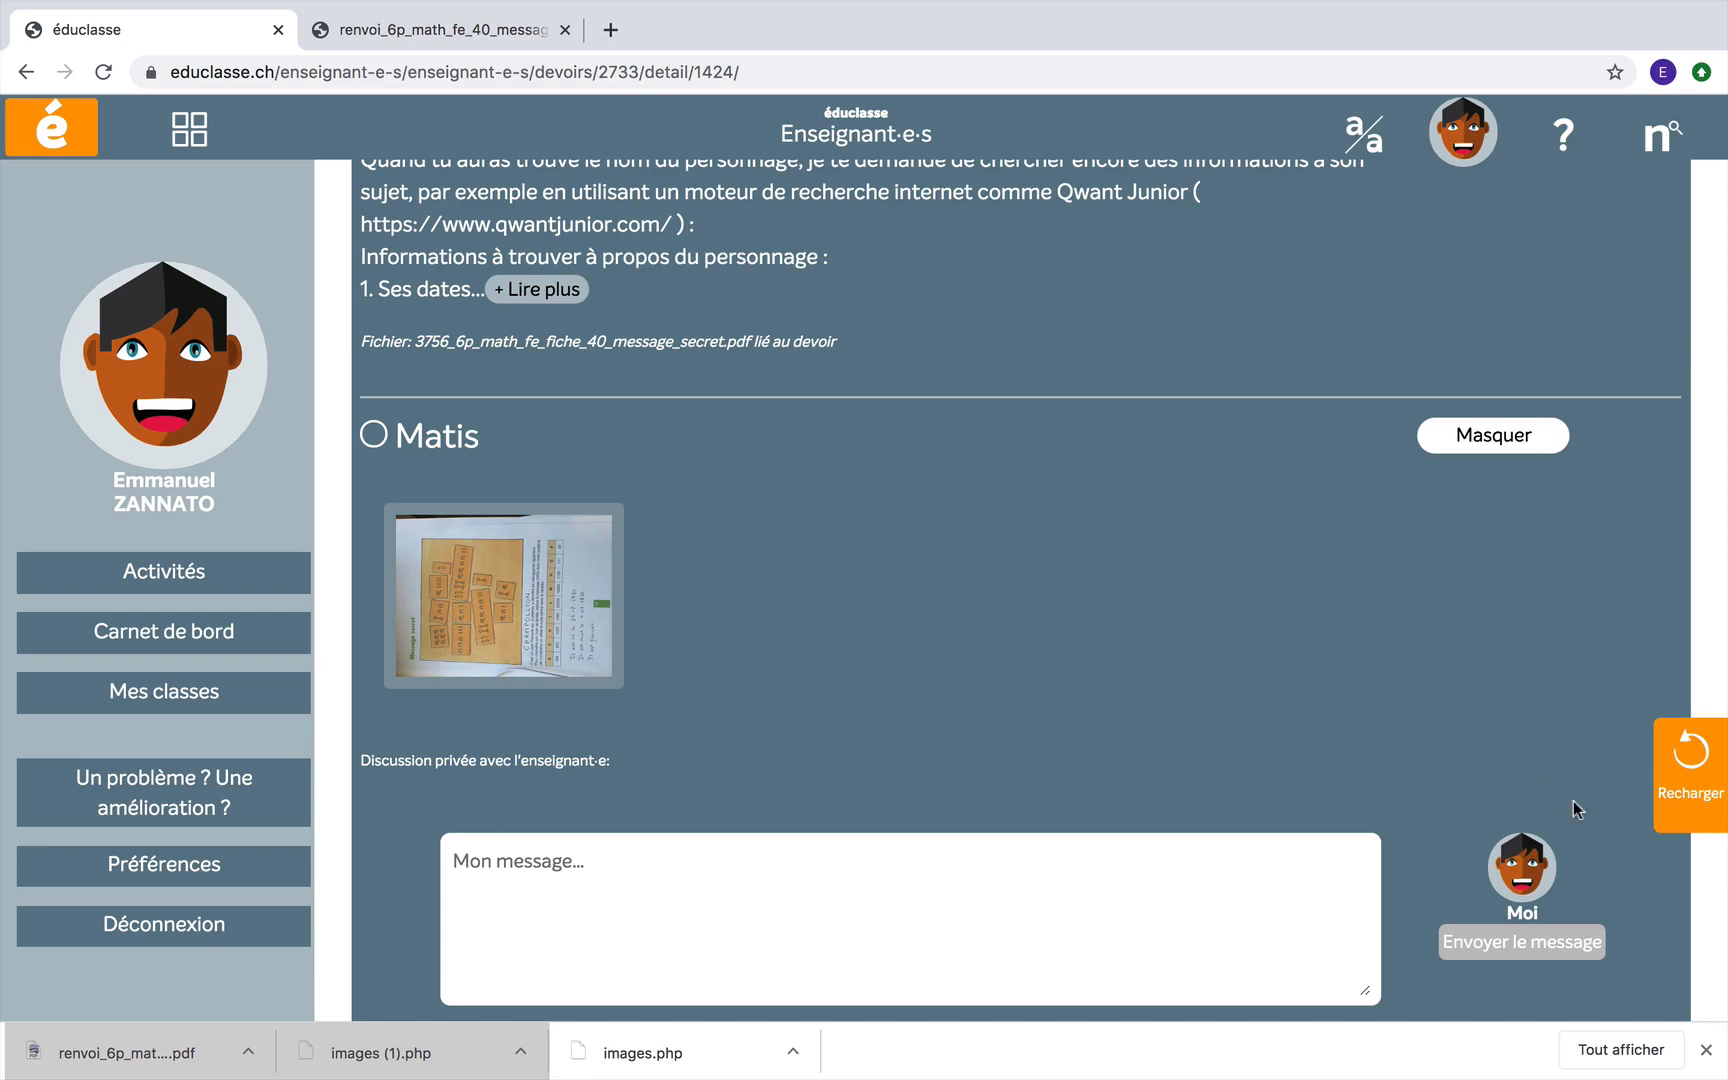
click(1686, 760)
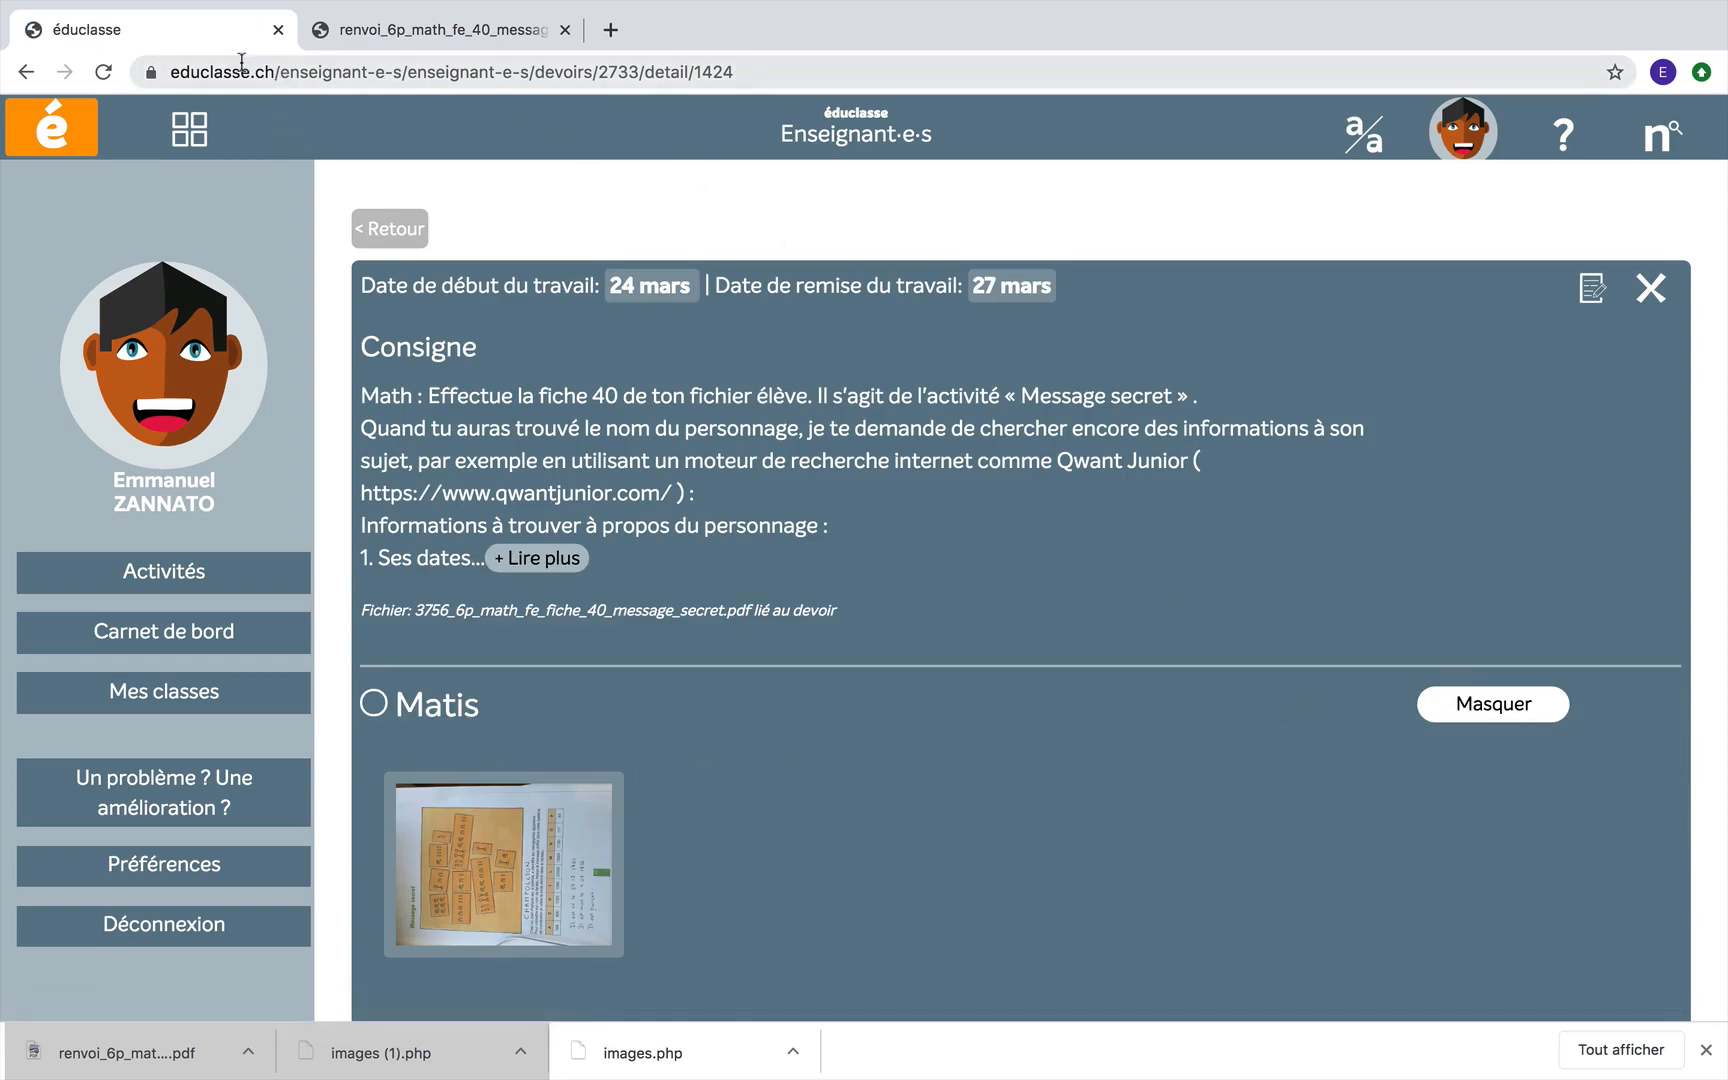
Download the photo submitted by the first pupil and review the assignment page around it
scroll(914, 609, down, 3)
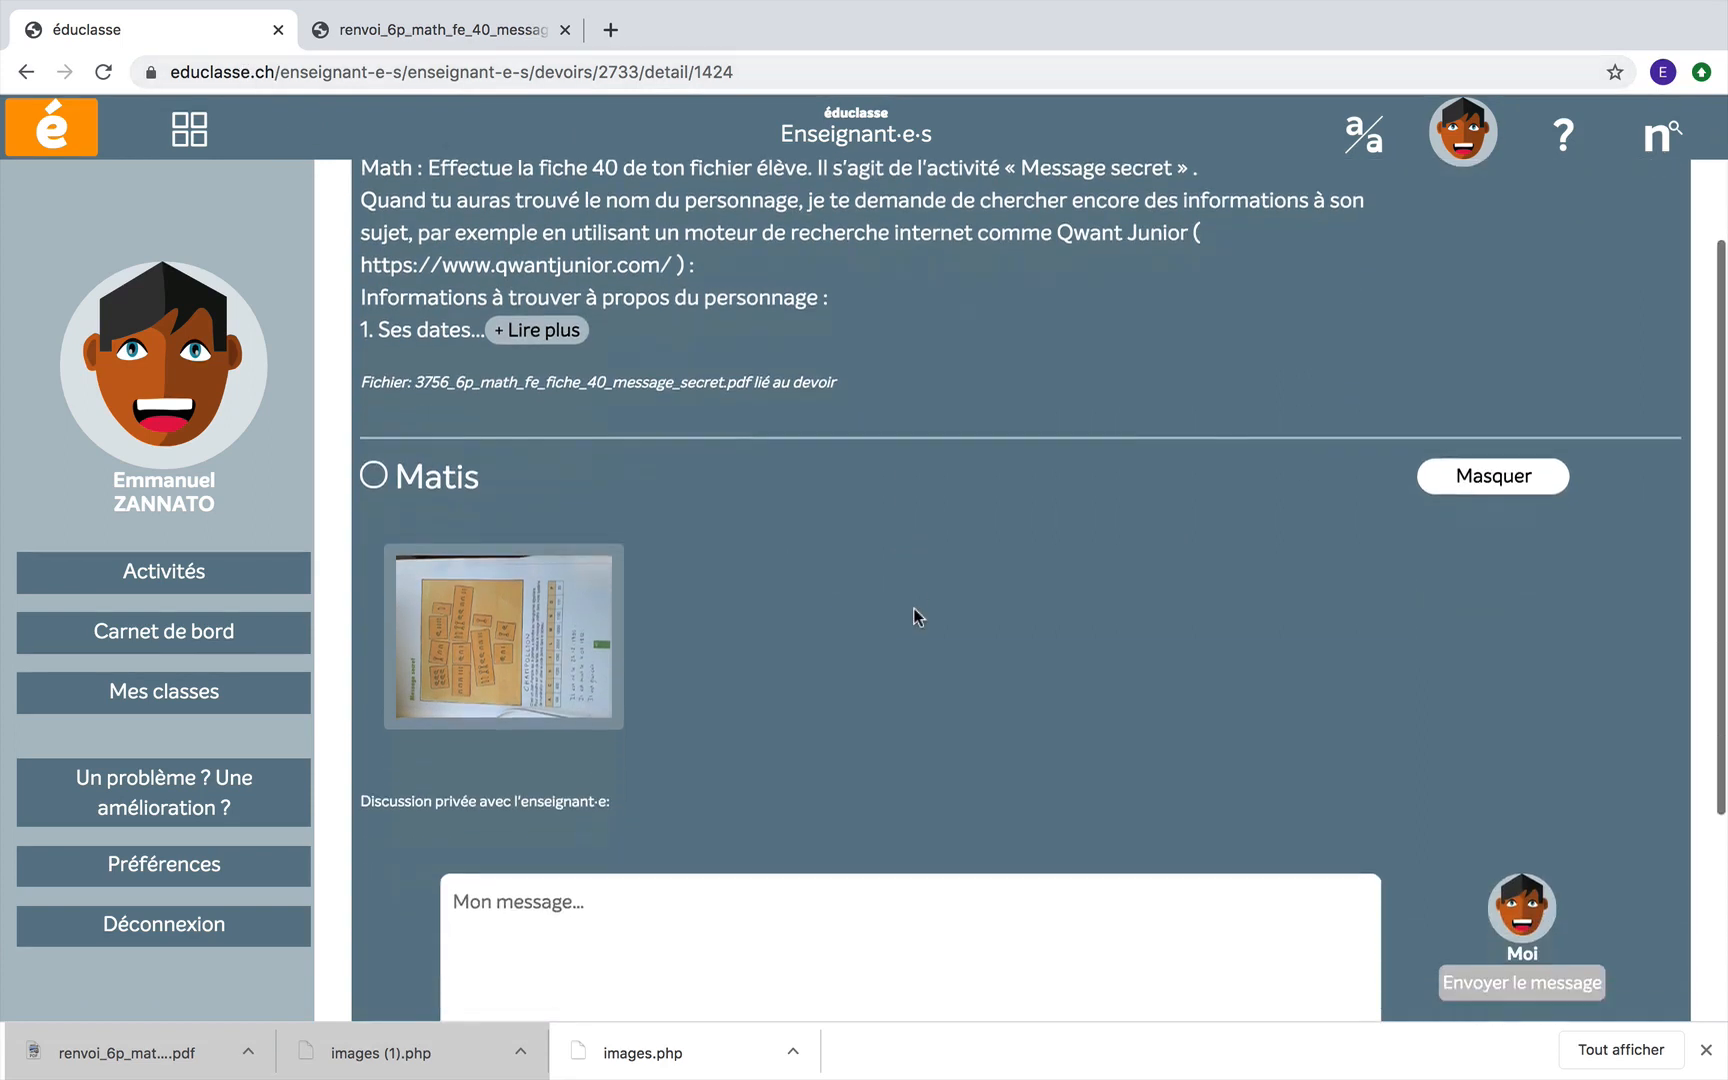
click(499, 626)
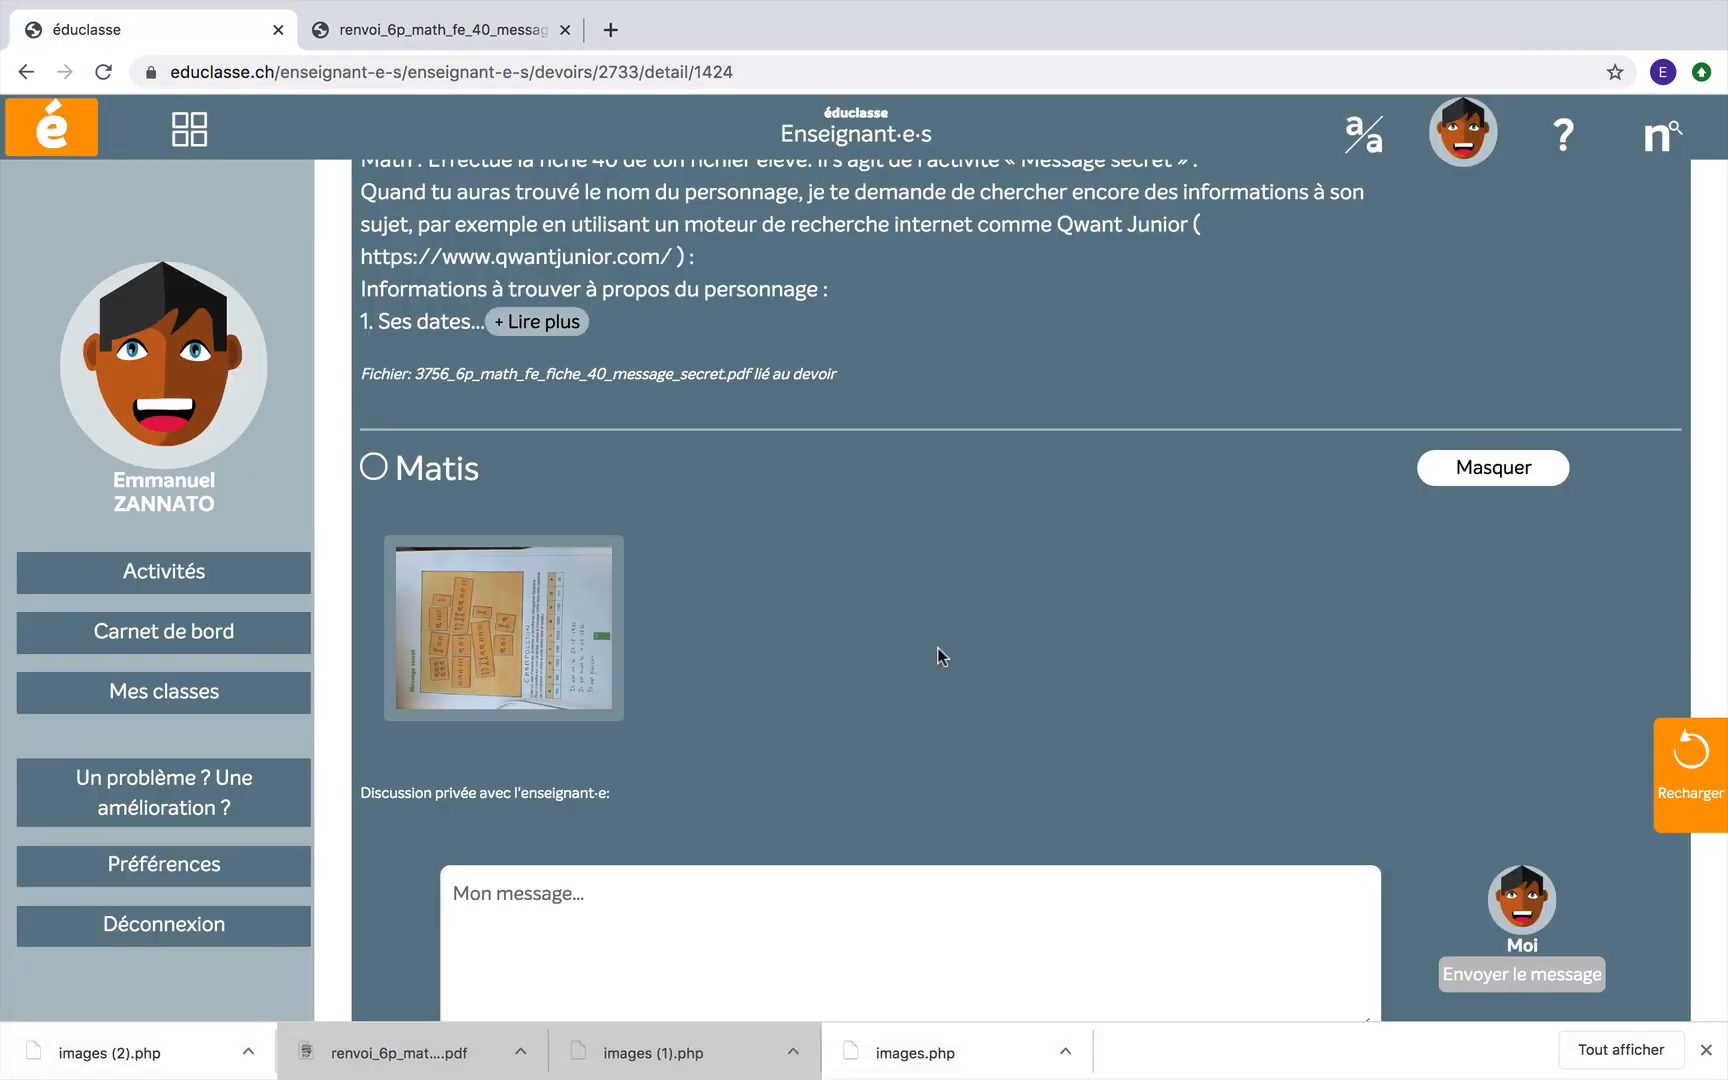
scroll(937, 656, up, 5)
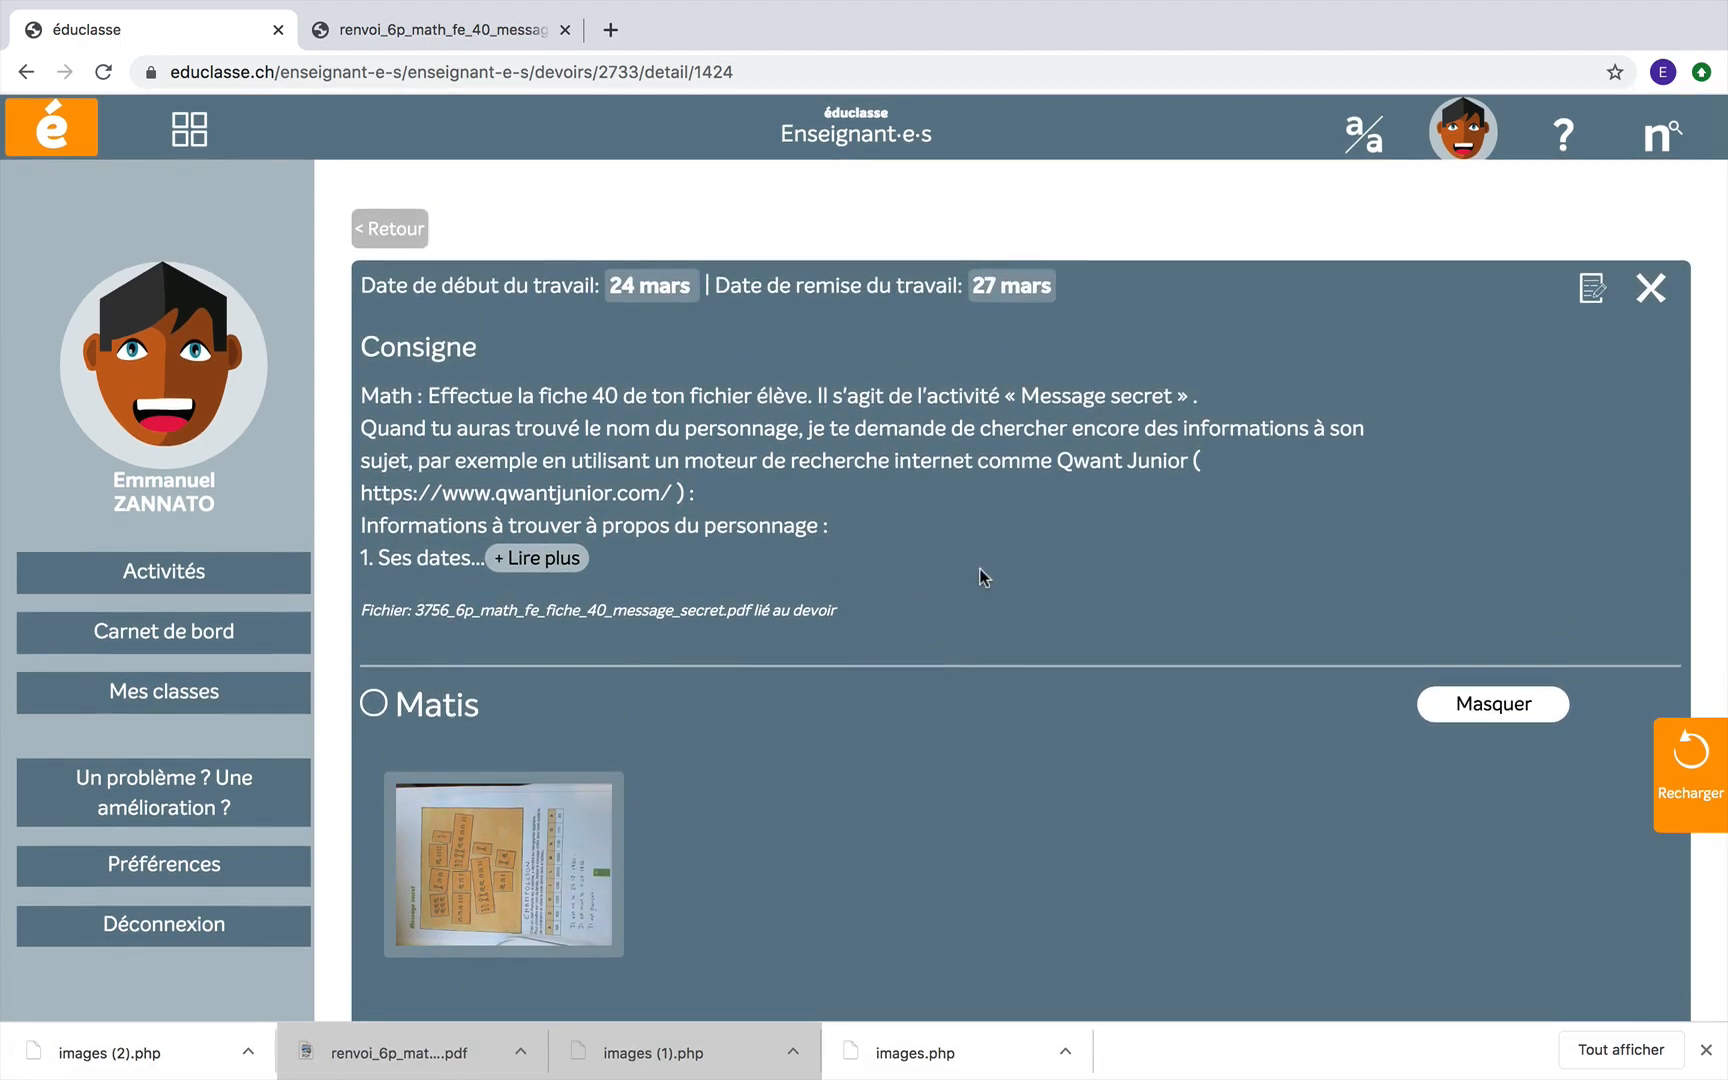
scroll(979, 568, down, 5)
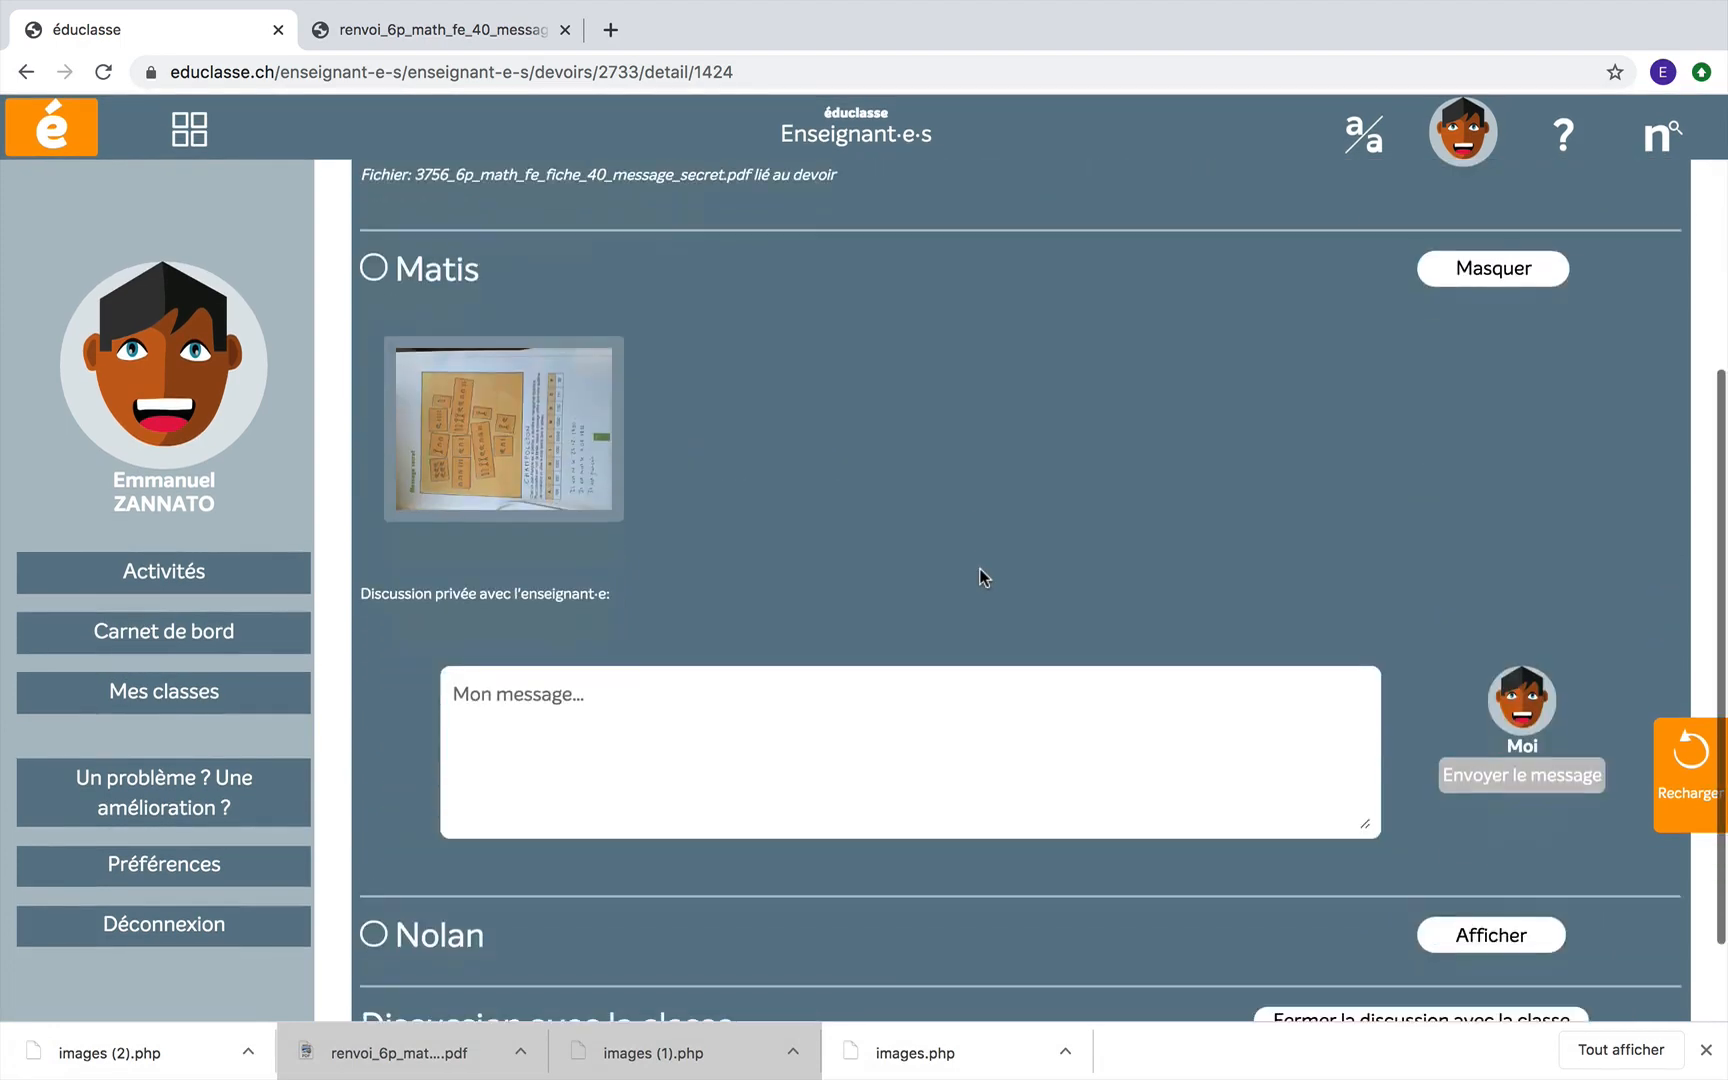
Send the first pupil the private message "Attention il y a un problème avec la photo renvoyée, merci de m'en renvoyer une nouvelle."
click(502, 697)
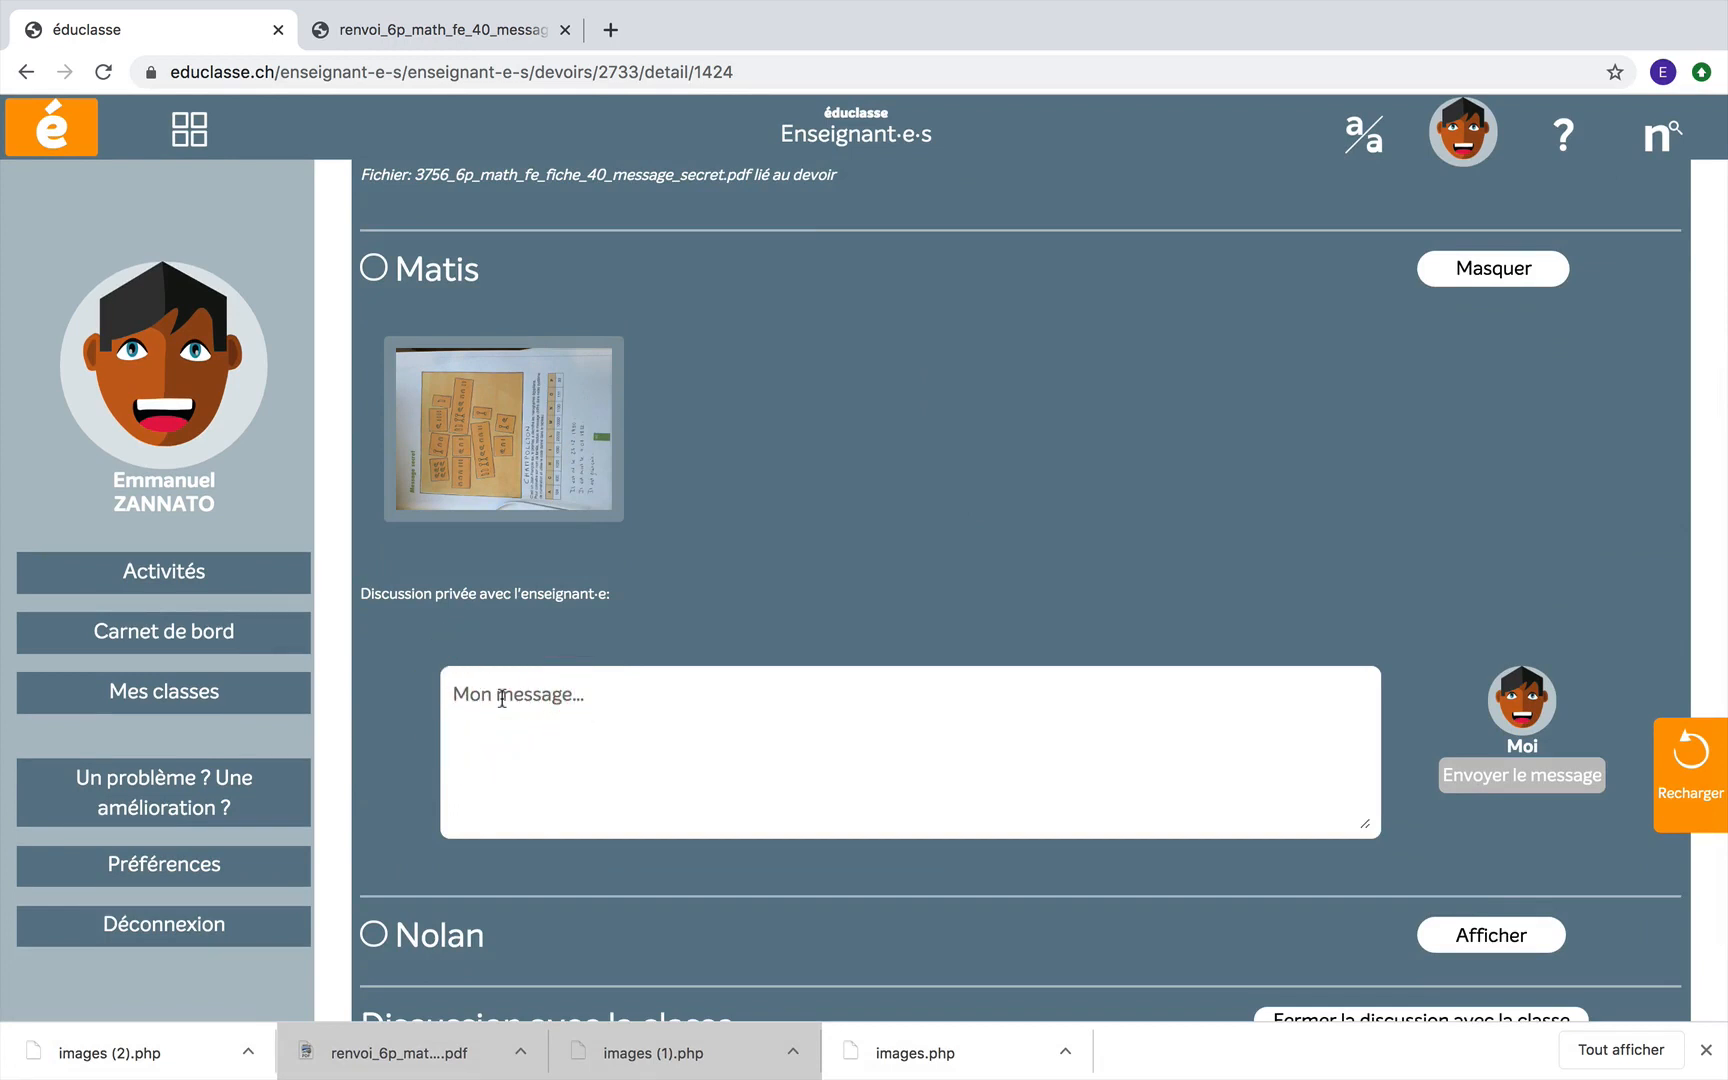
text(A)
text(le.)
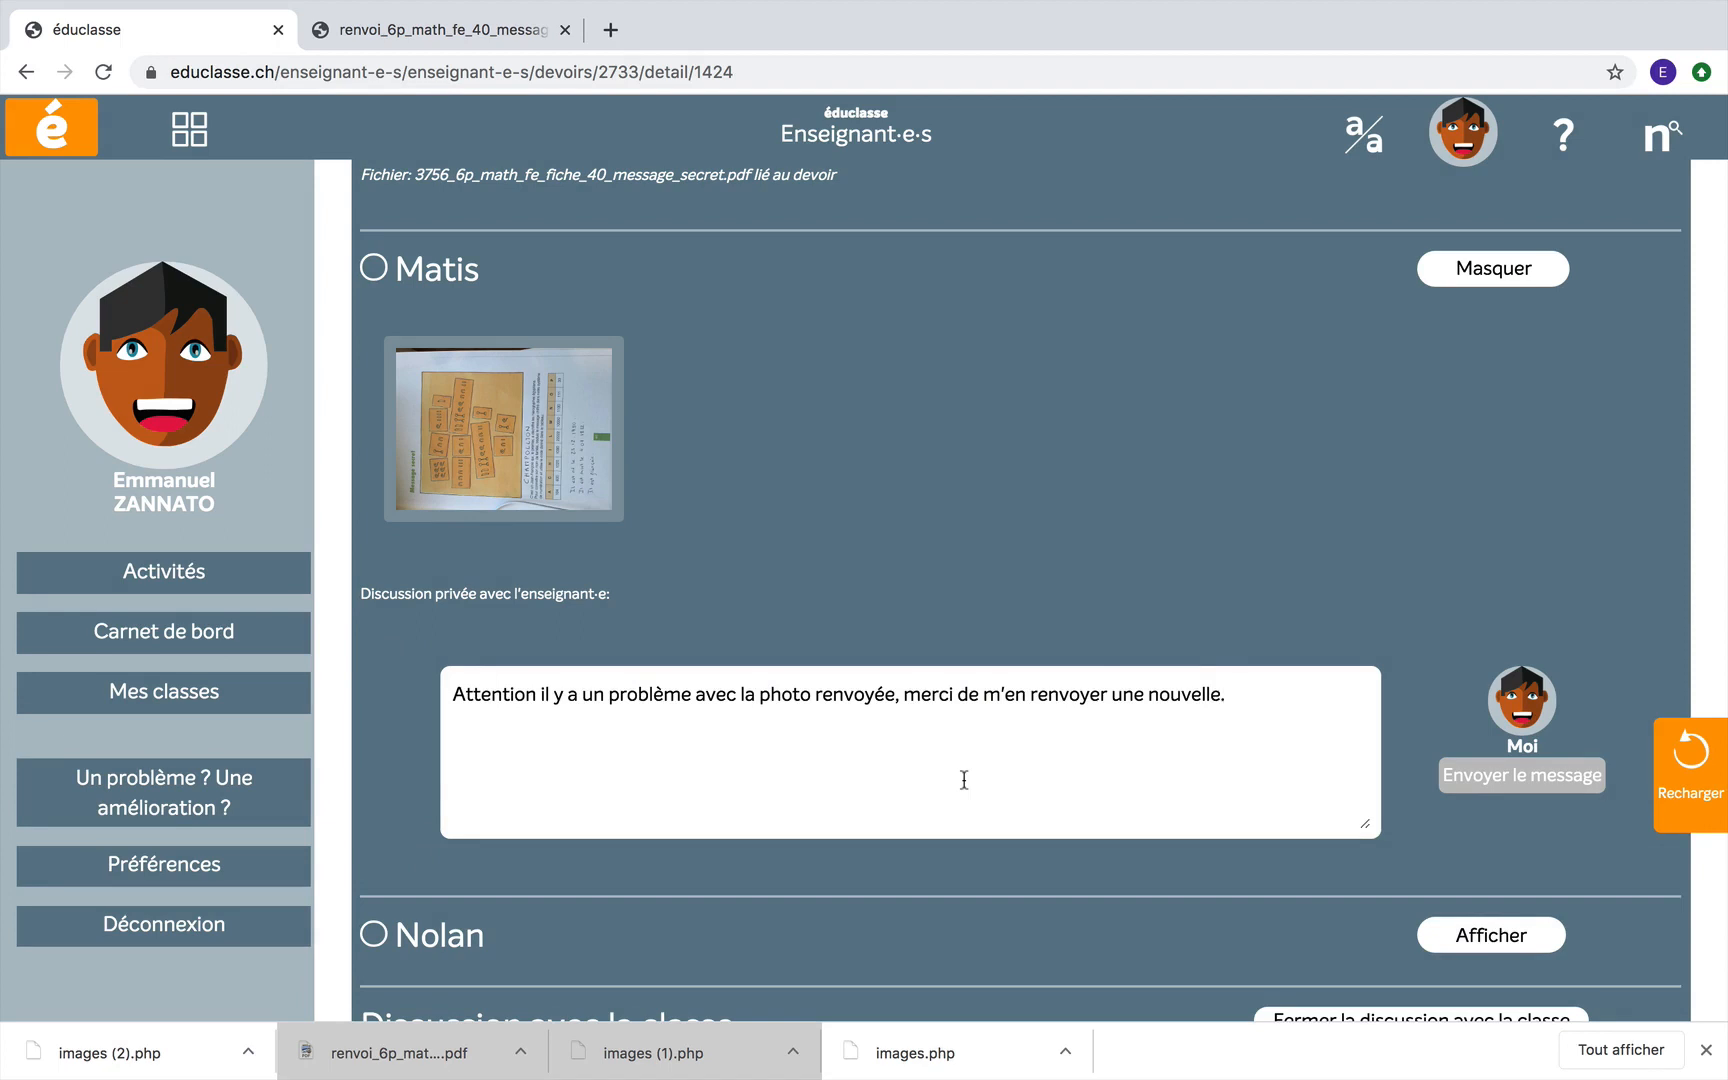
click(1527, 788)
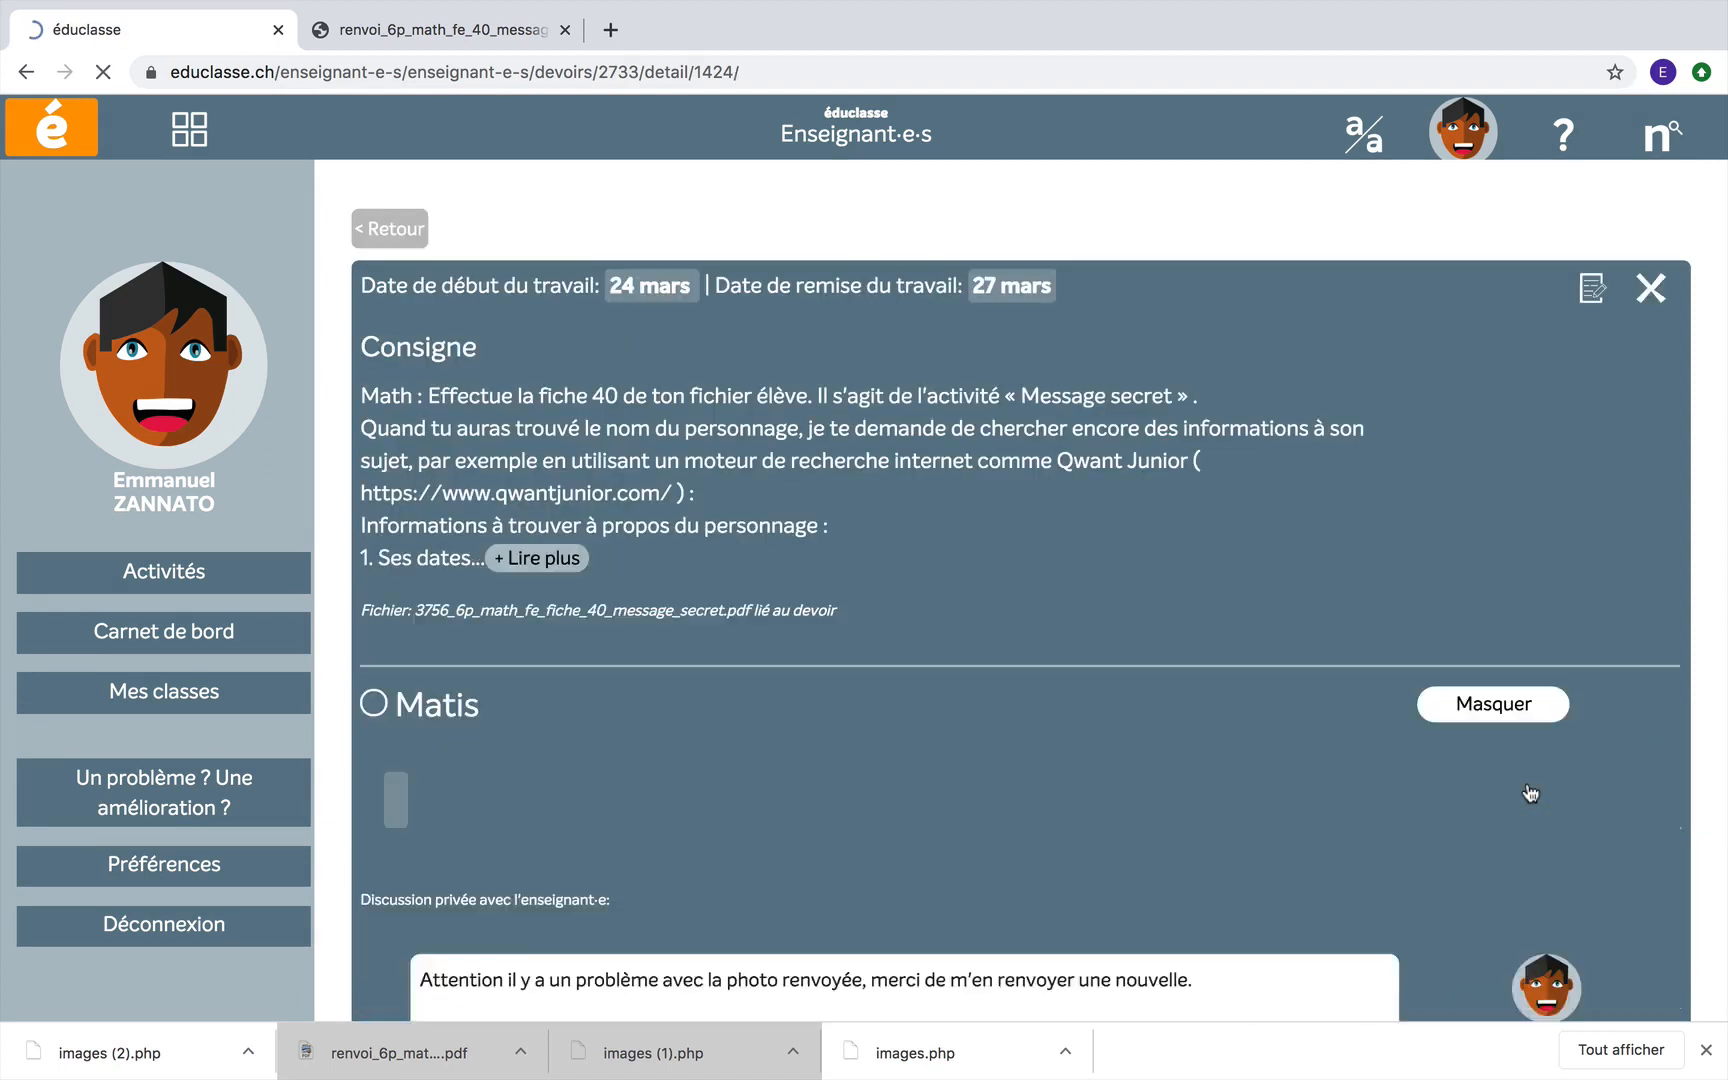
scroll(962, 758, down, 3)
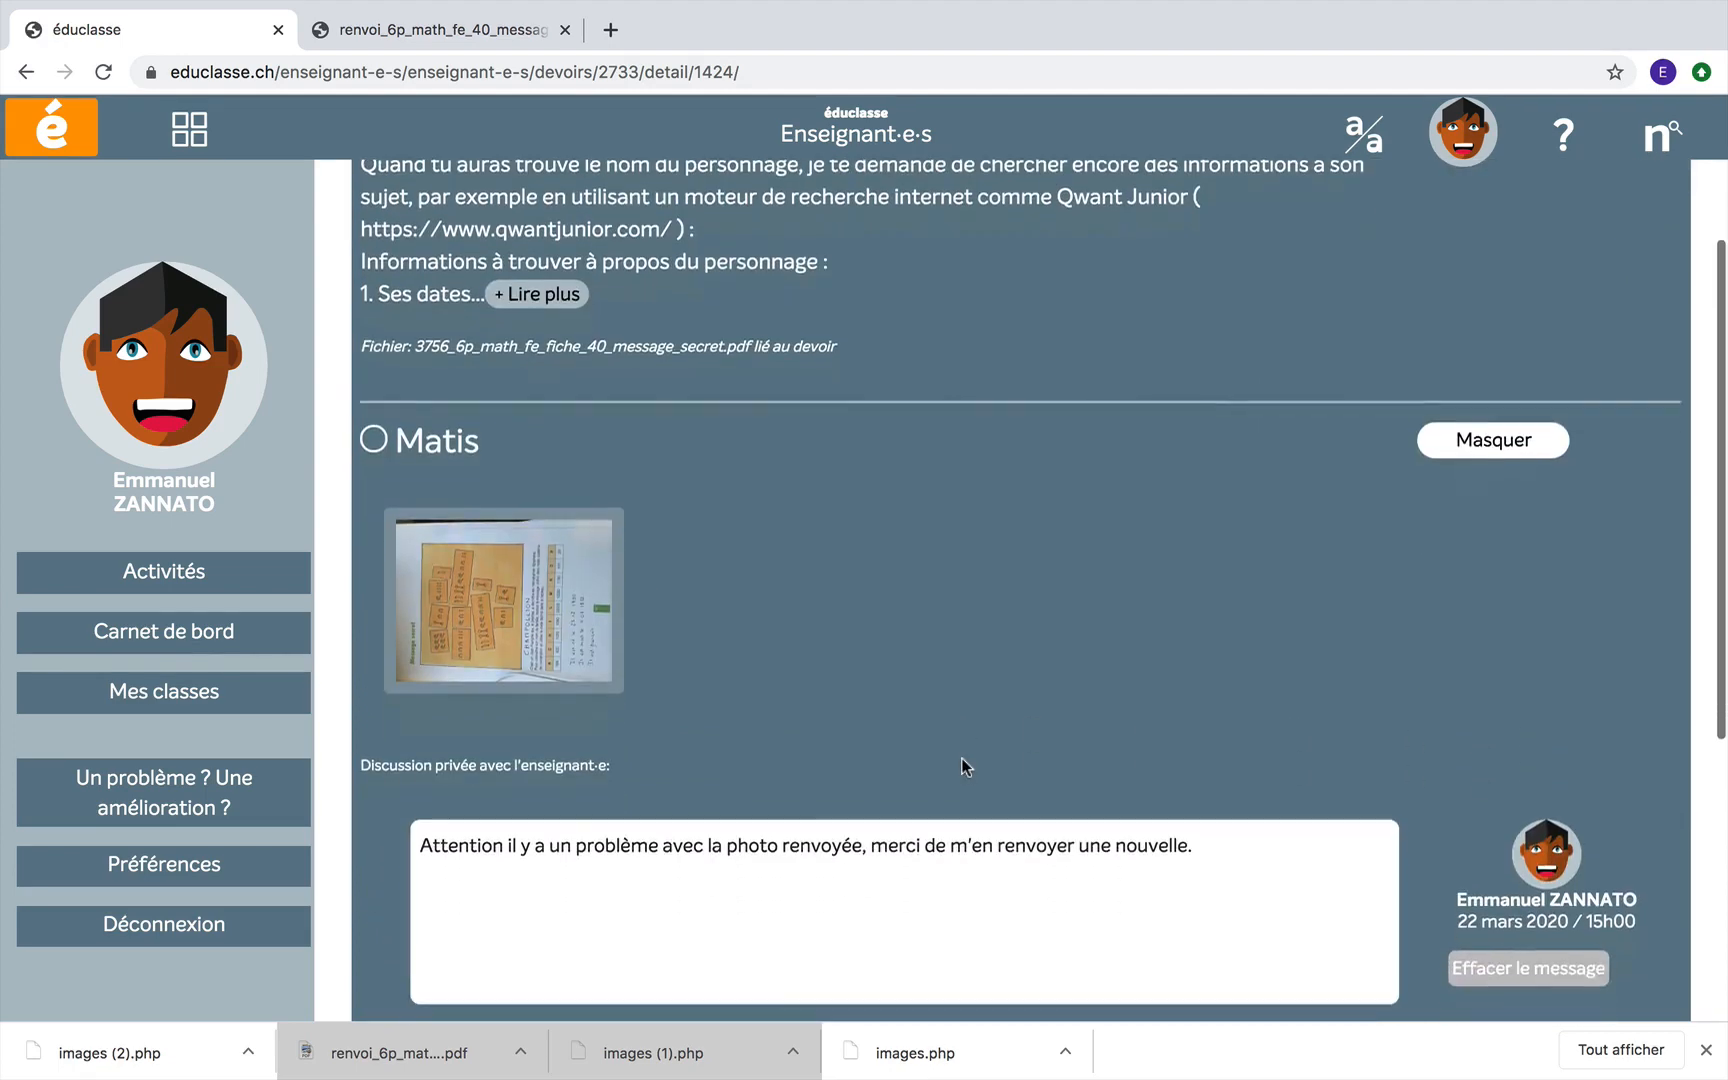
scroll(963, 757, down, 2)
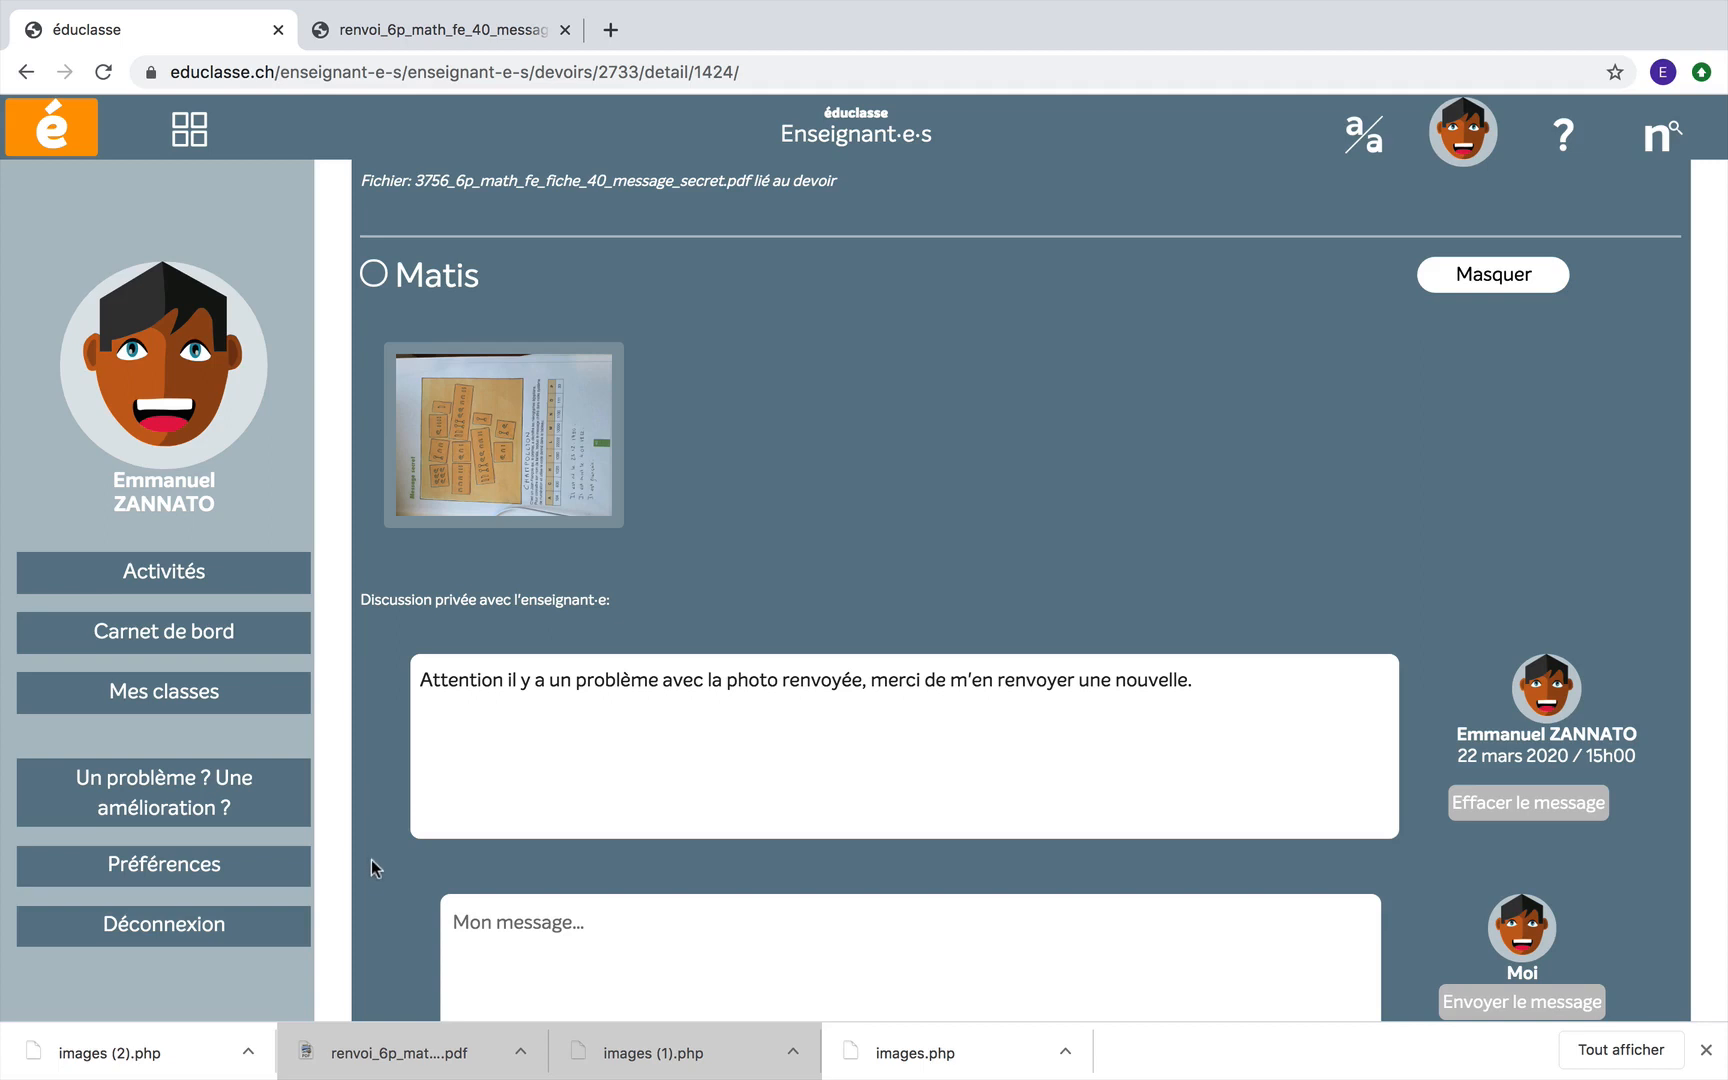
Display the messages of the class discussion at the end of the assignment page
scroll(400, 670, down, 4)
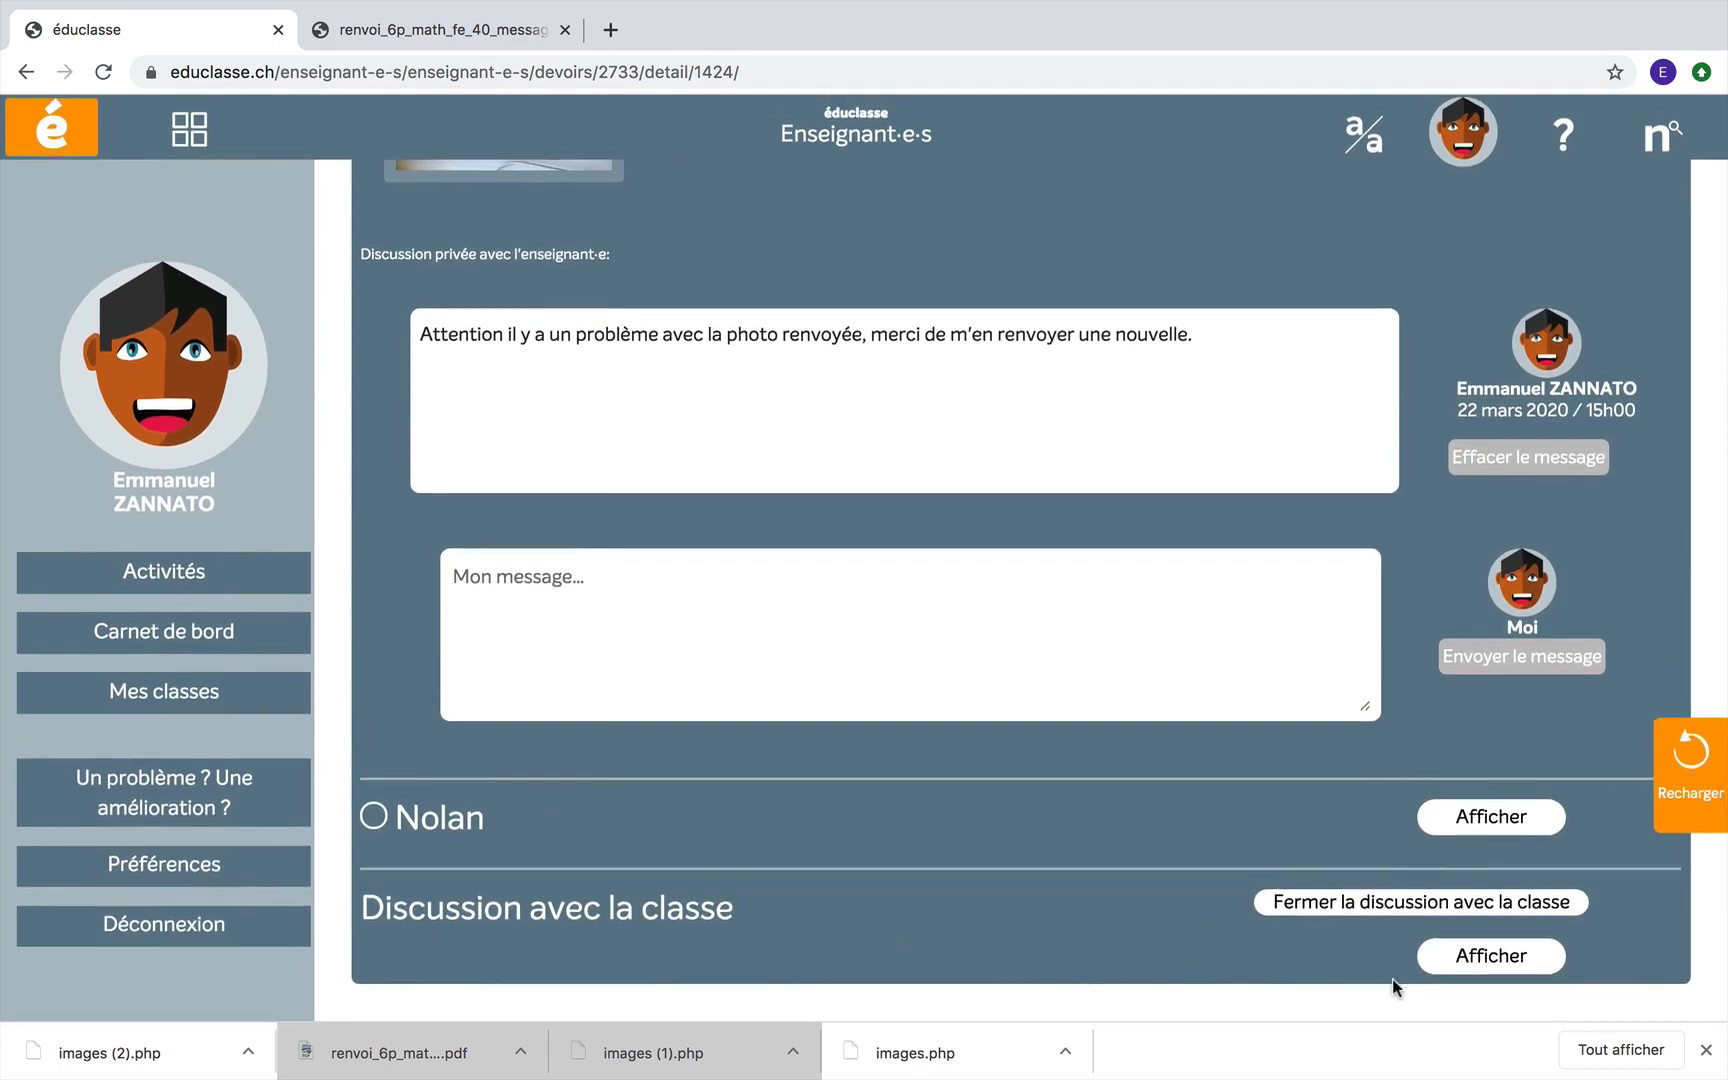
click(1498, 955)
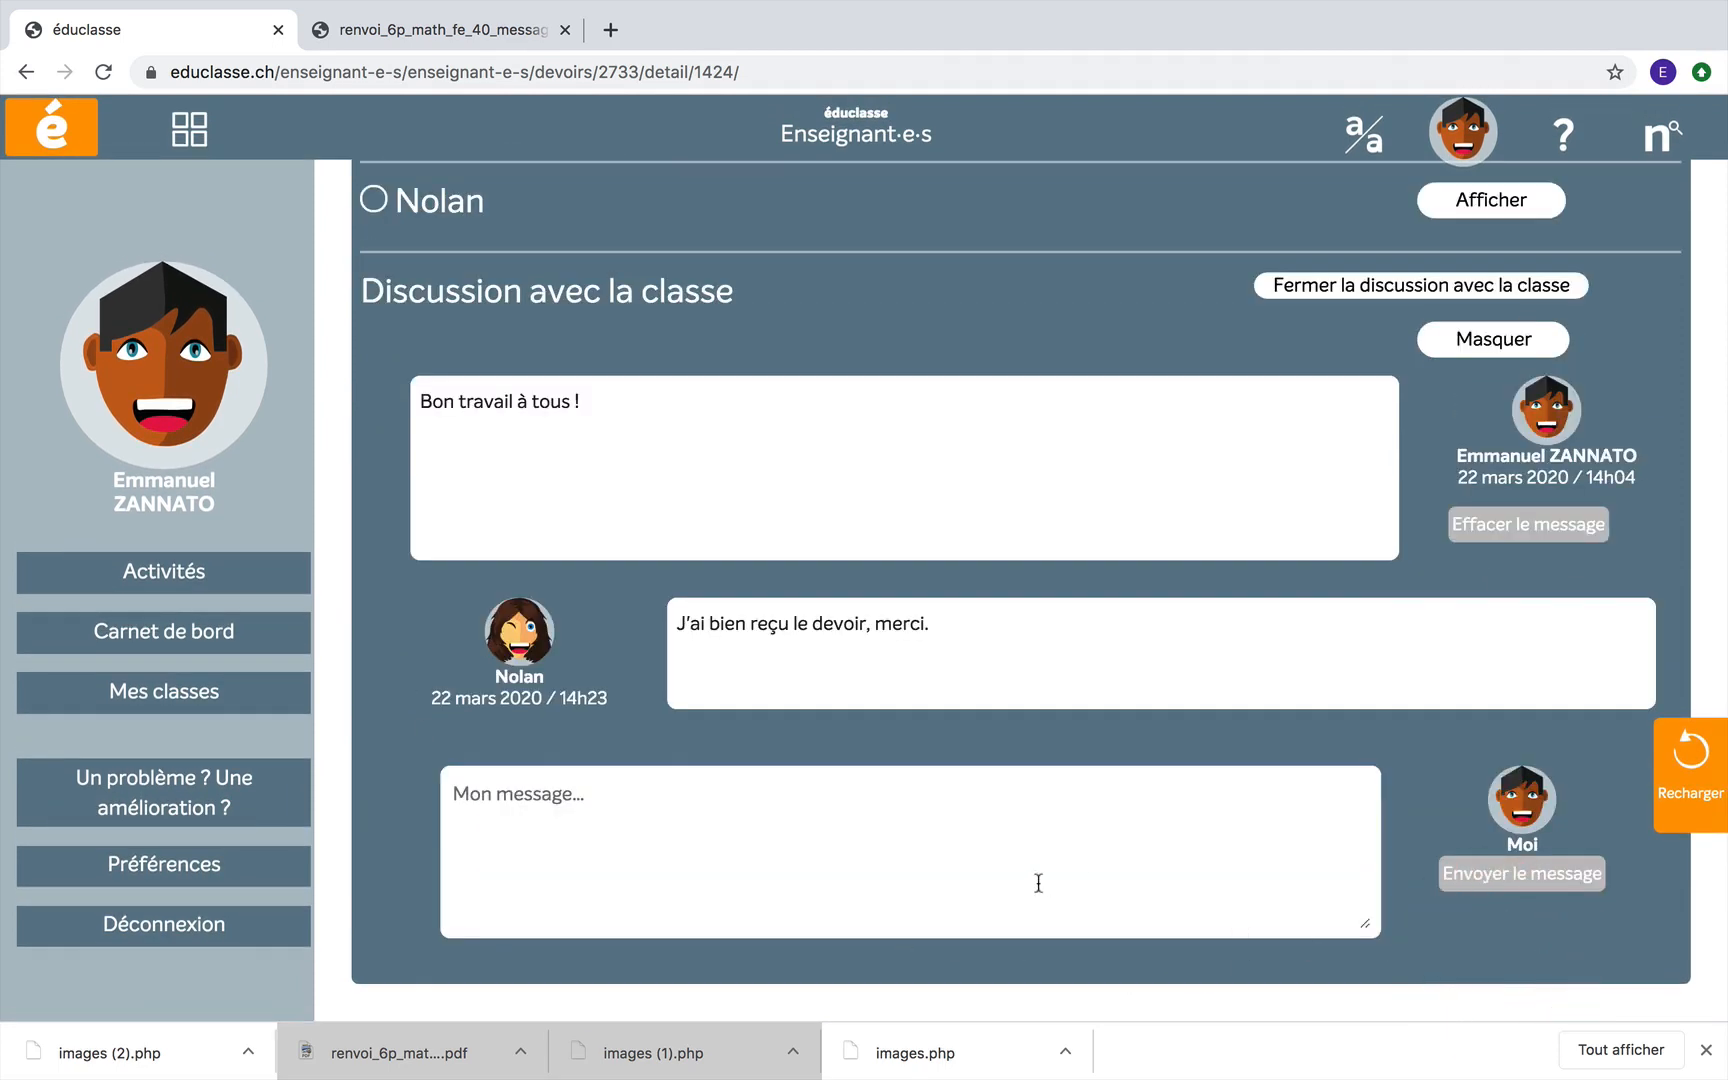